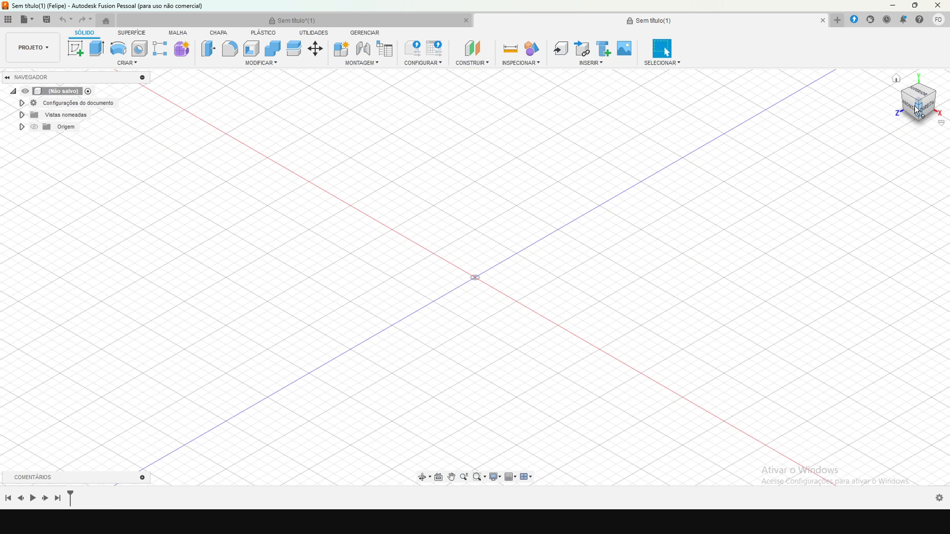
pyautogui.moveTo(921, 109)
pyautogui.mouseDown()
pyautogui.moveTo(929, 94)
pyautogui.moveTo(877, 113)
pyautogui.moveTo(898, 110)
pyautogui.moveTo(878, 113)
pyautogui.moveTo(922, 84)
pyautogui.mouseUp()
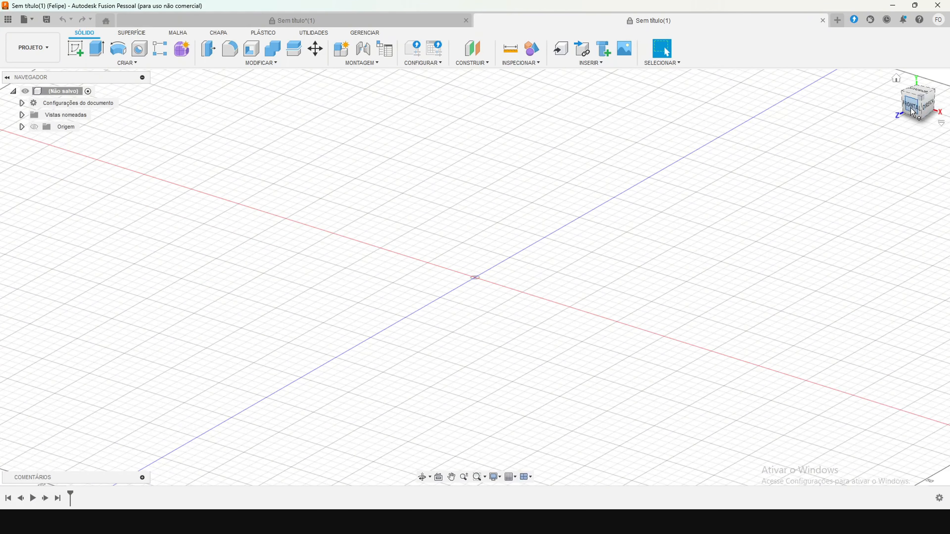
pyautogui.moveTo(913, 109); pyautogui.dragTo(907, 108)
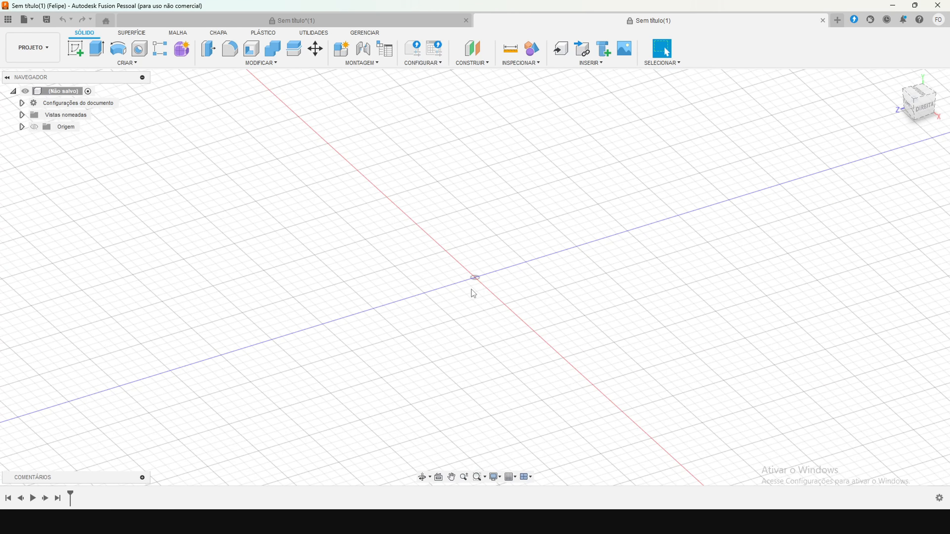
pyautogui.scroll(-4, 469, 276)
pyautogui.scroll(-4, 471, 279)
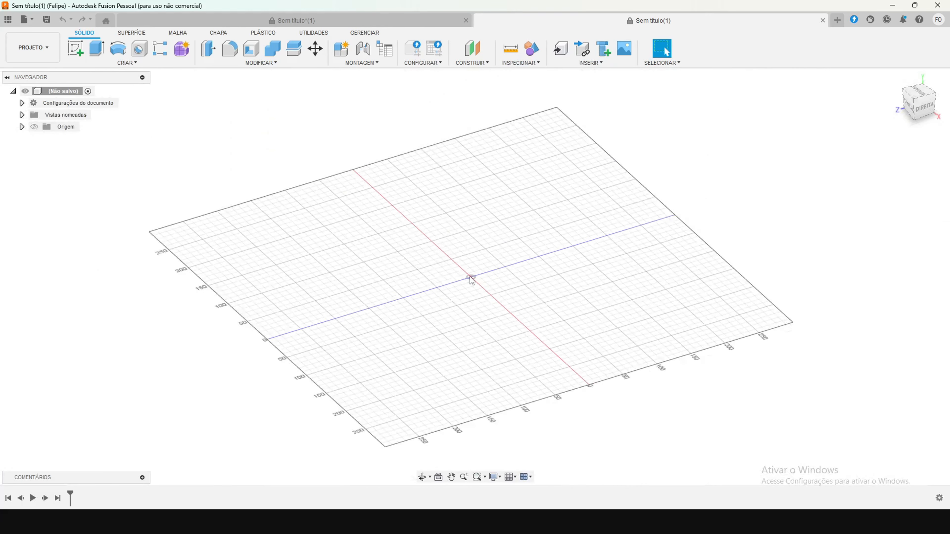
pyautogui.scroll(6, 472, 279)
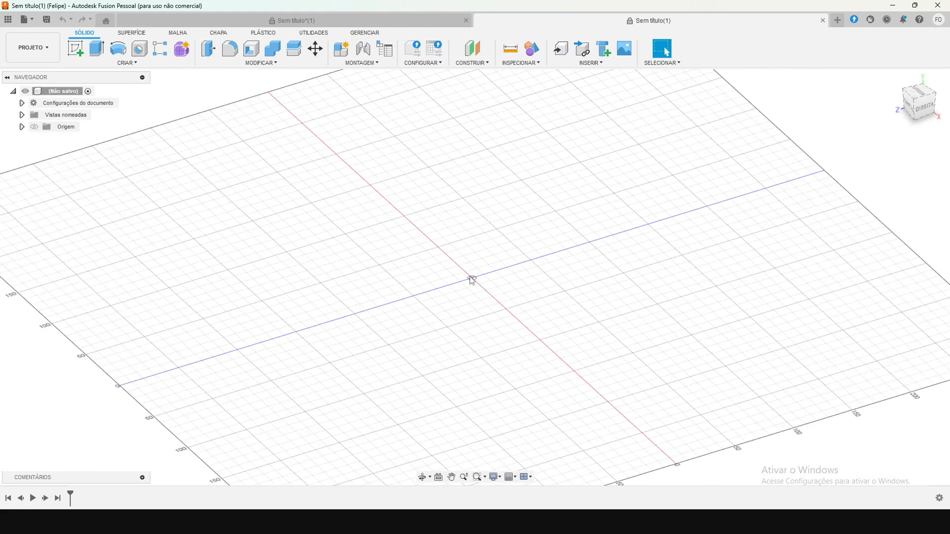
pyautogui.click(451, 477)
pyautogui.moveTo(461, 237); pyautogui.dragTo(368, 286)
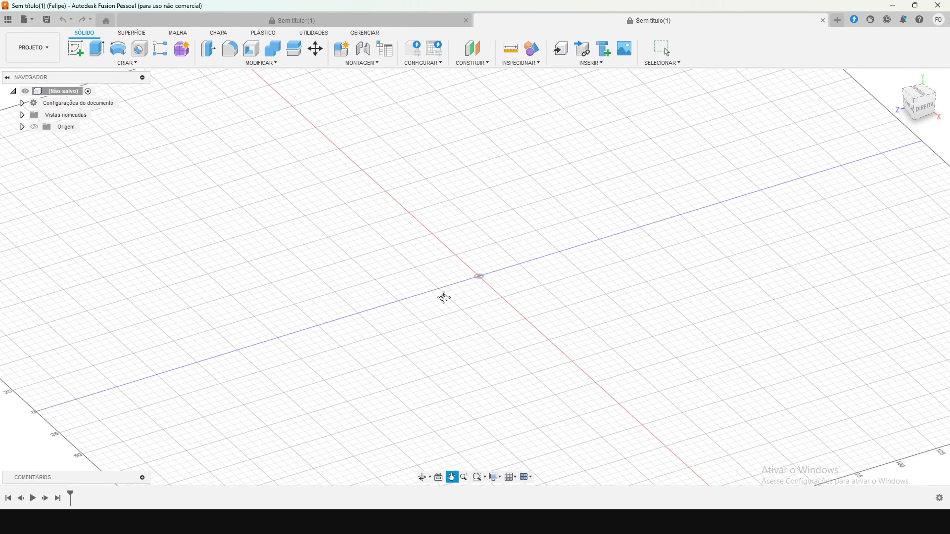
pyautogui.moveTo(443, 297); pyautogui.dragTo(662, 278)
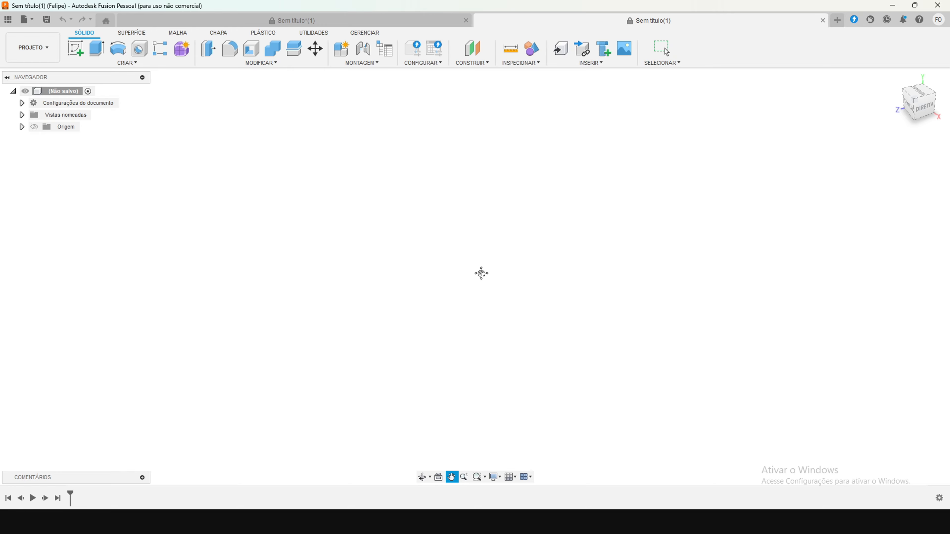
pyautogui.moveTo(642, 257); pyautogui.dragTo(280, 257)
pyautogui.moveTo(786, 274); pyautogui.dragTo(313, 297)
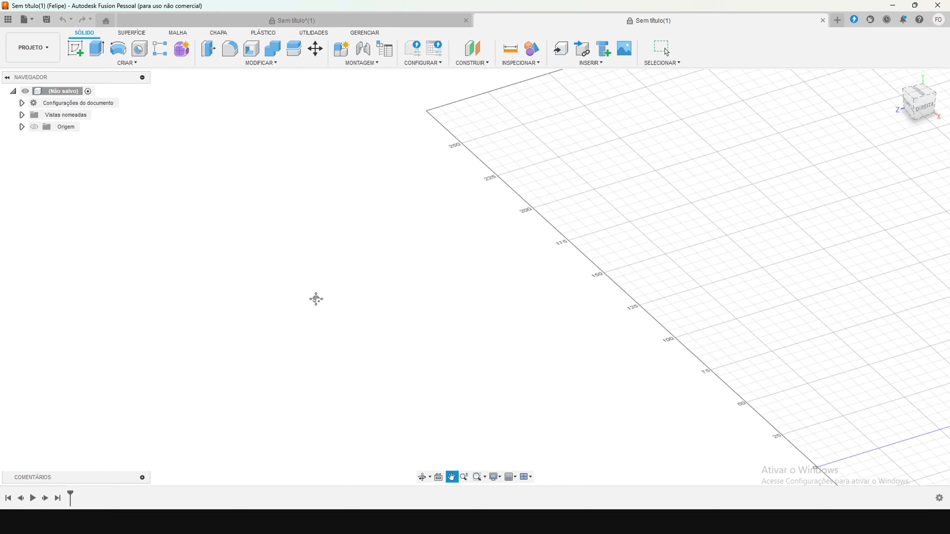
pyautogui.moveTo(830, 310); pyautogui.dragTo(526, 342)
pyautogui.moveTo(917, 262); pyautogui.dragTo(484, 210)
pyautogui.moveTo(796, 314); pyautogui.dragTo(513, 314)
pyautogui.scroll(-3, 513, 316)
pyautogui.scroll(-5, 512, 314)
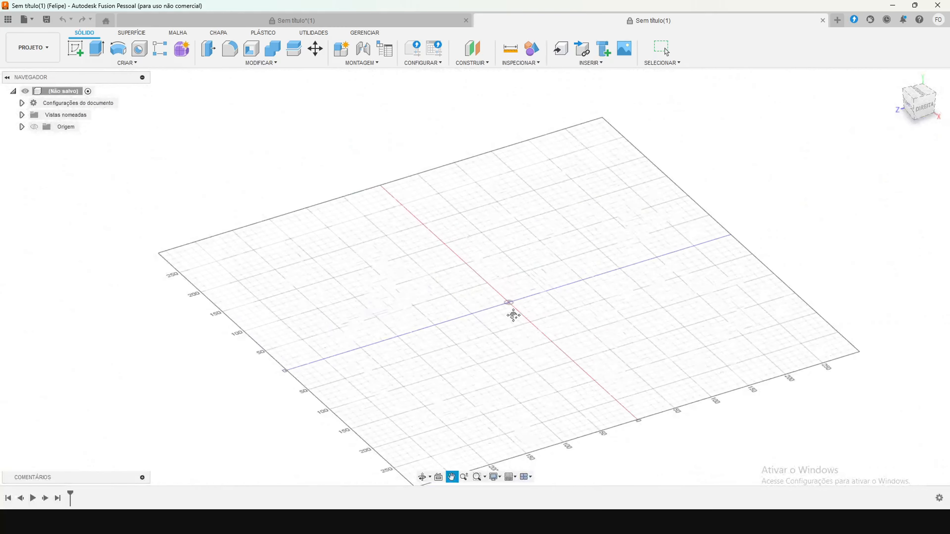
pyautogui.scroll(2, 526, 339)
pyautogui.scroll(-4, 486, 325)
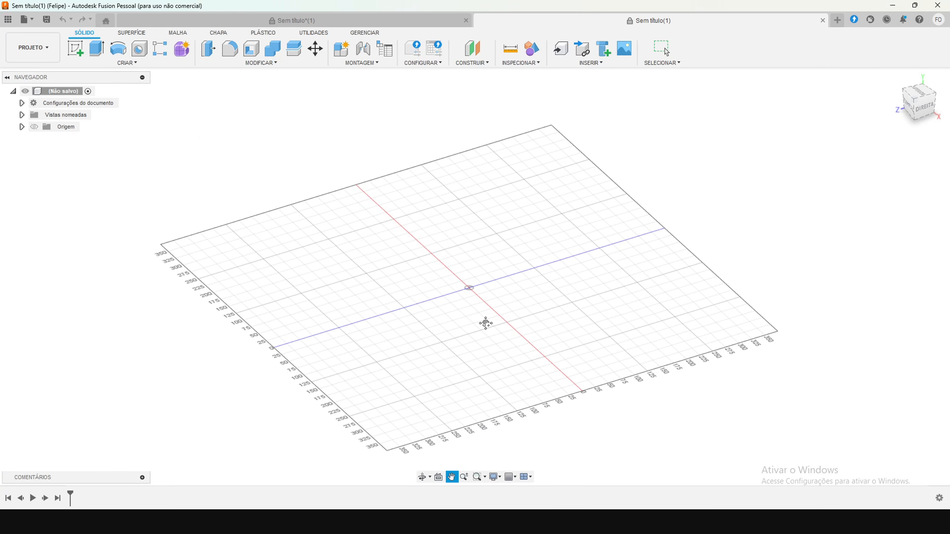
pyautogui.scroll(6, 479, 303)
pyautogui.scroll(5, 490, 268)
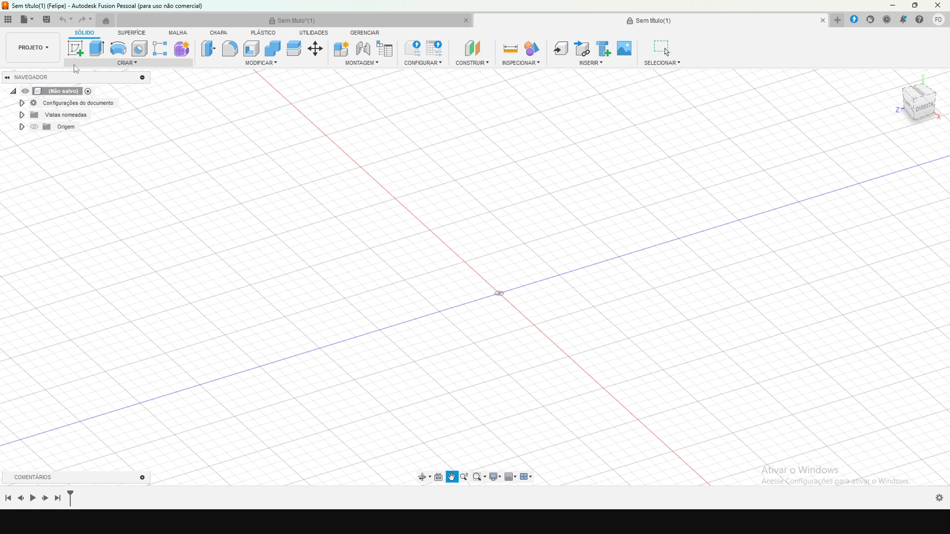
# Step: Create a new sketch on the front XY origin plane
pyautogui.click(131, 63)
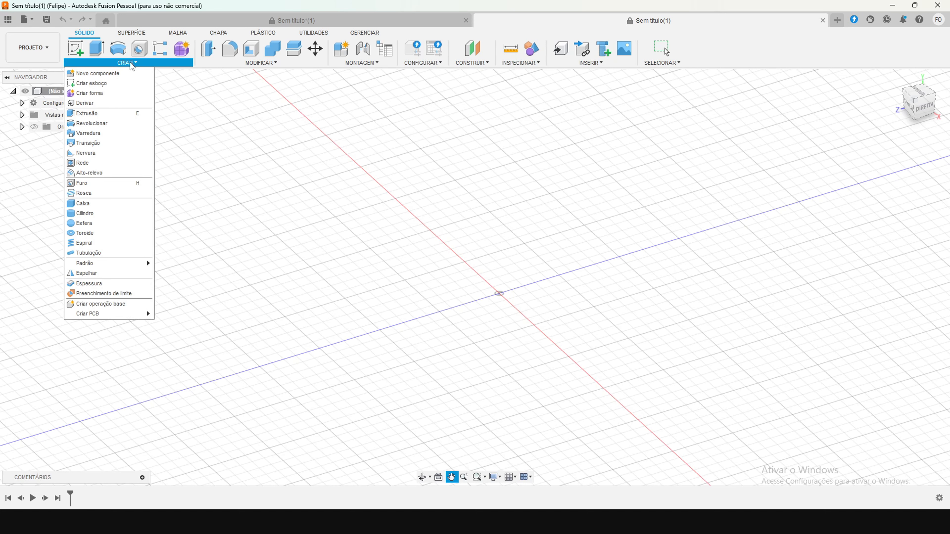
pyautogui.click(82, 85)
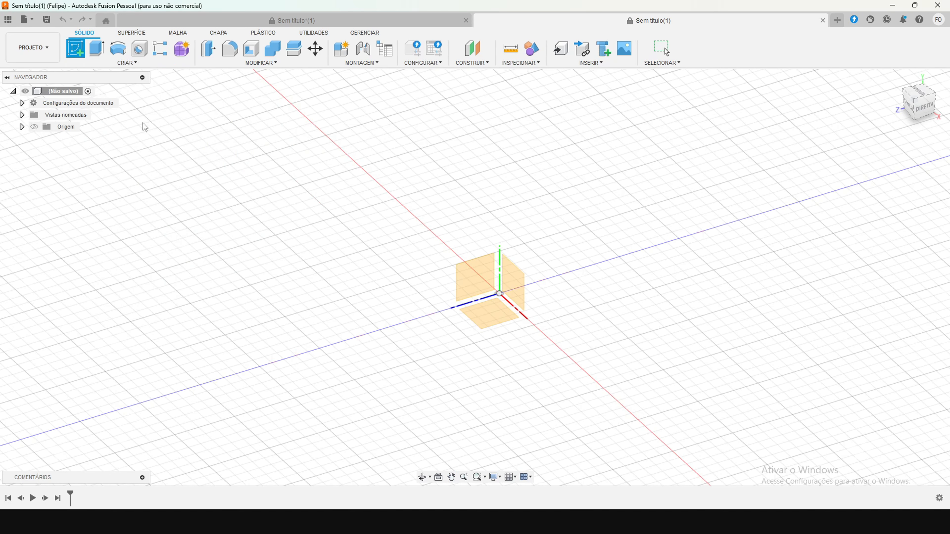
pyautogui.click(475, 277)
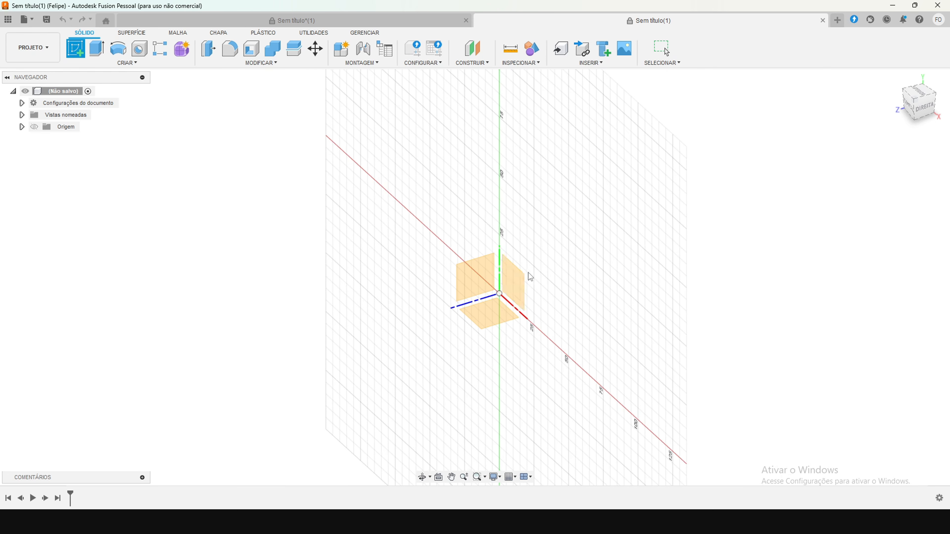
pyautogui.click(520, 285)
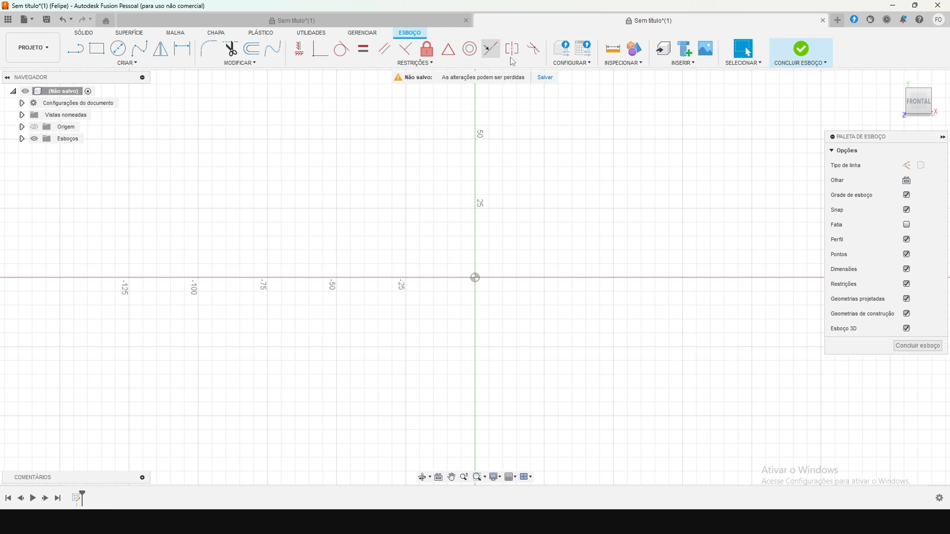
# Step: Insert the local file Parte 1.dxf from the Tampa de garrafa folder into the sketch, using centimetre units and zero X and Y distances
pyautogui.click(681, 64)
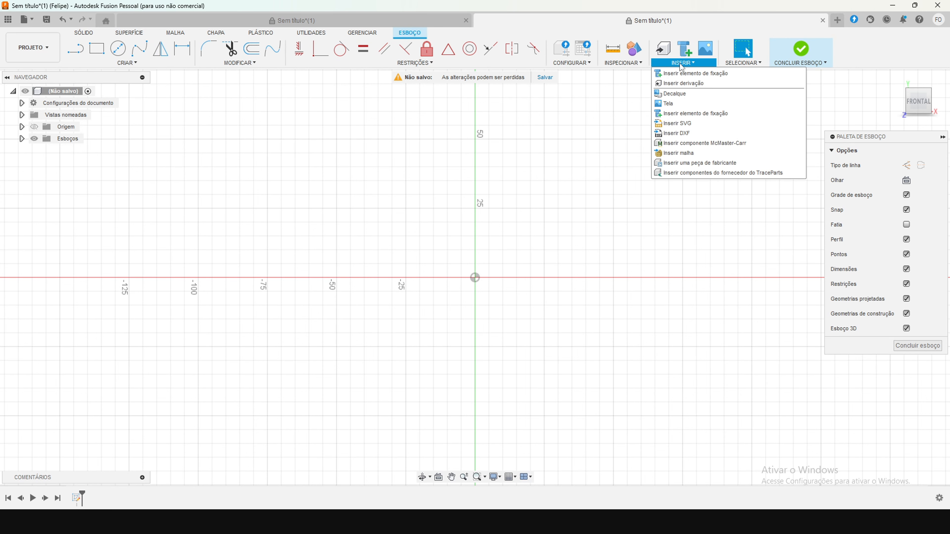
pyautogui.click(677, 134)
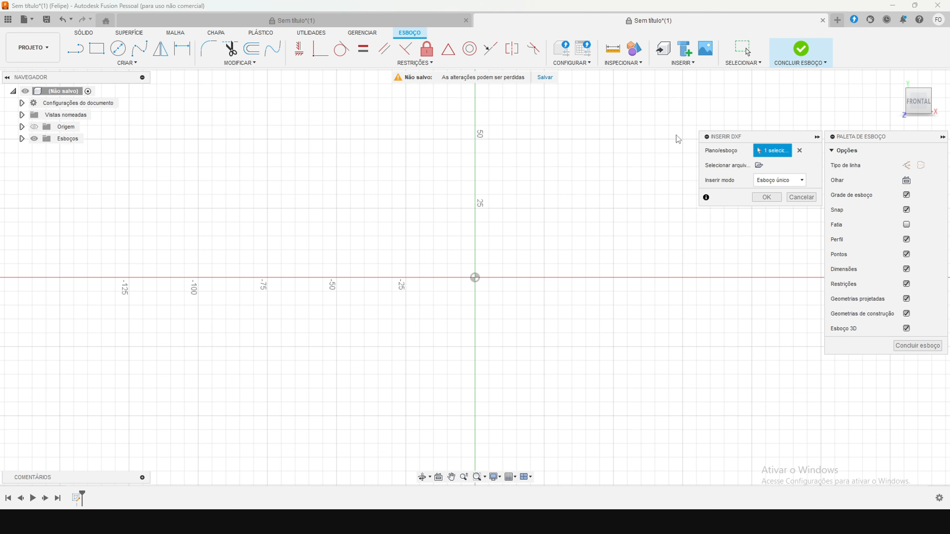
pyautogui.click(759, 166)
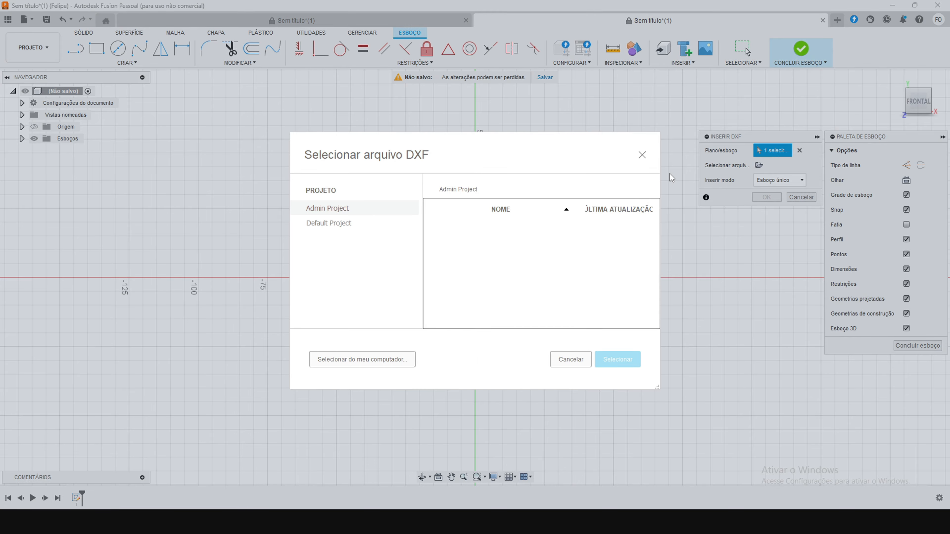
pyautogui.click(333, 360)
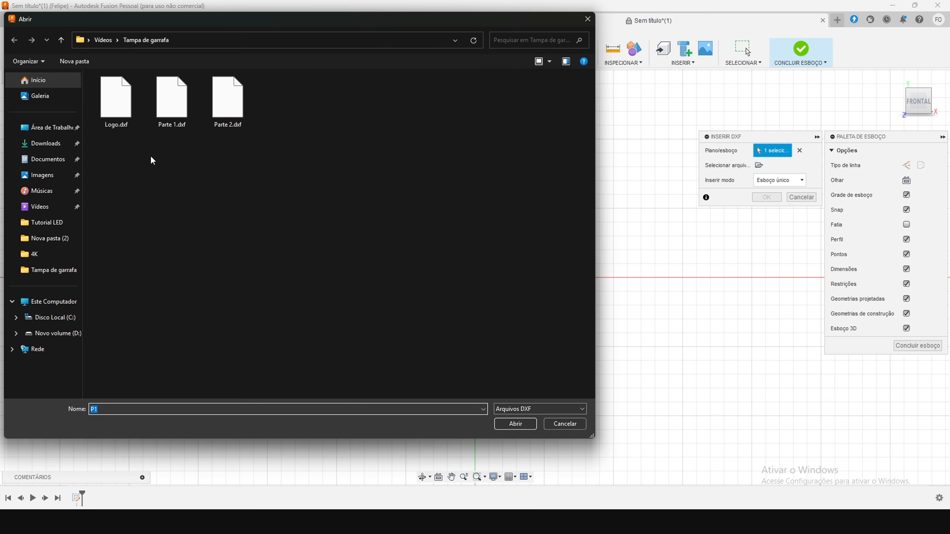
pyautogui.click(173, 101)
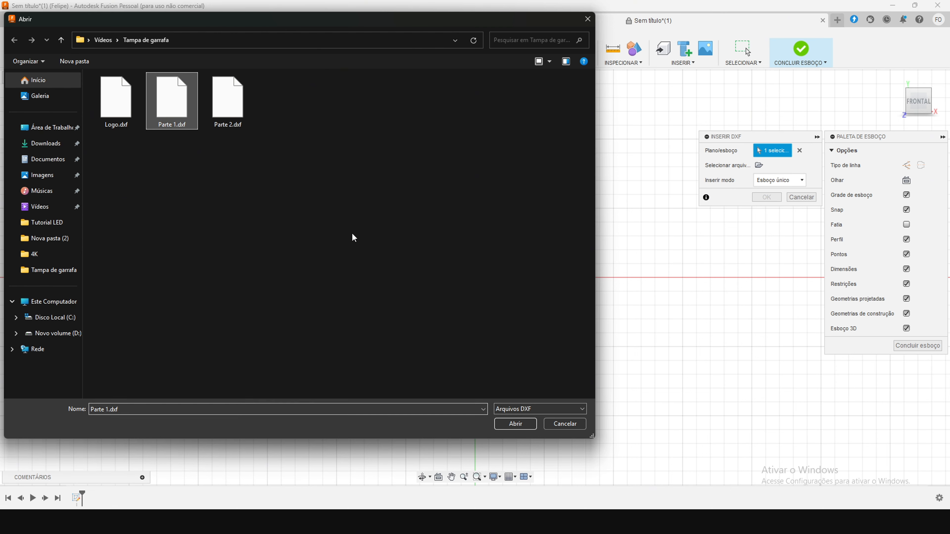
pyautogui.click(516, 425)
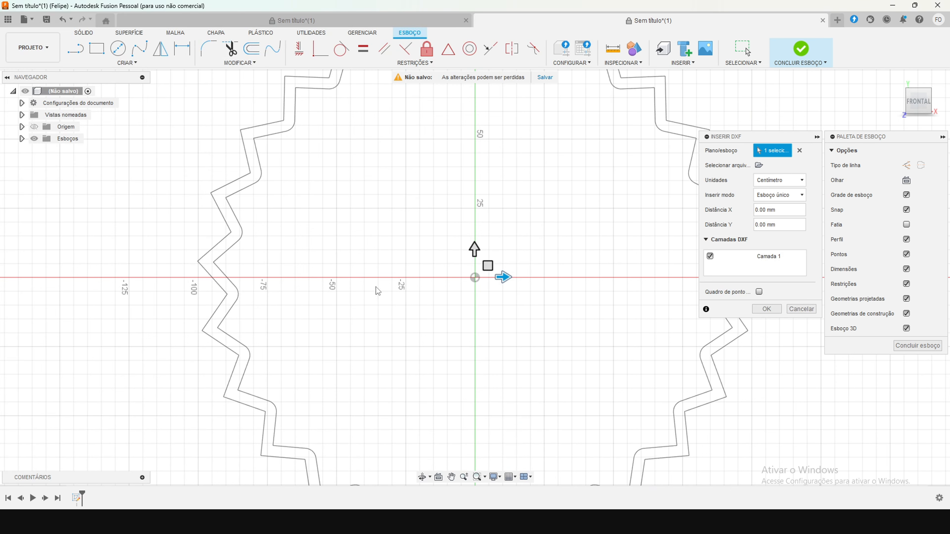
pyautogui.scroll(-5, 314, 289)
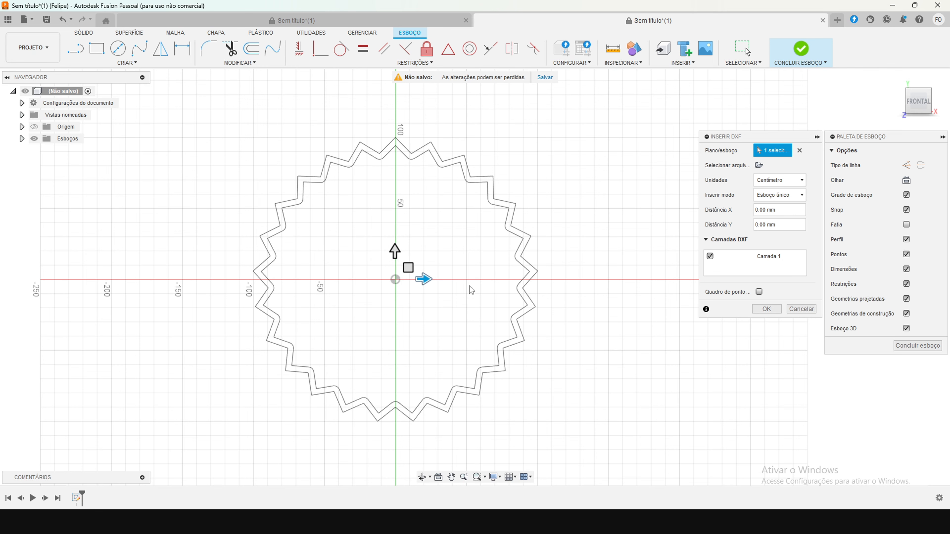
pyautogui.click(766, 309)
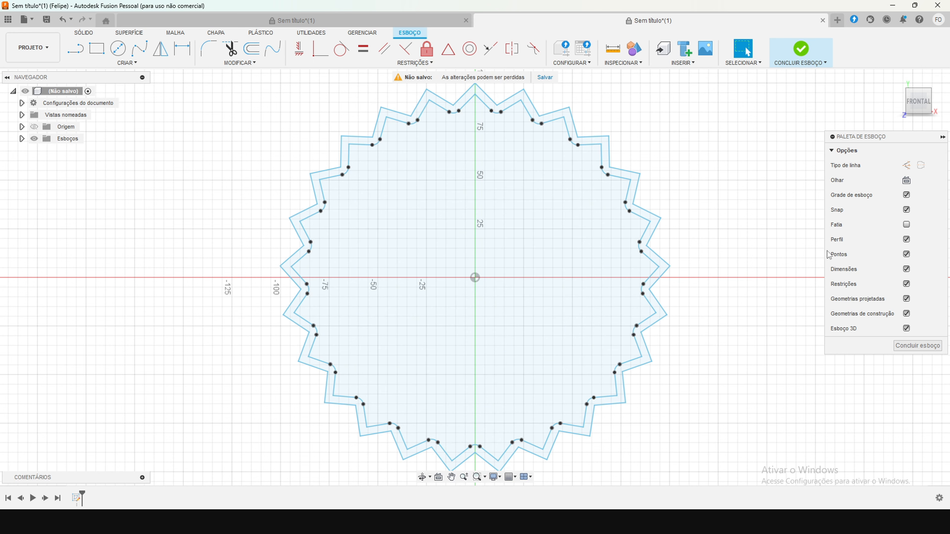
# Step: Hide the sketch points of the imported outline and finish the sketch
pyautogui.click(908, 255)
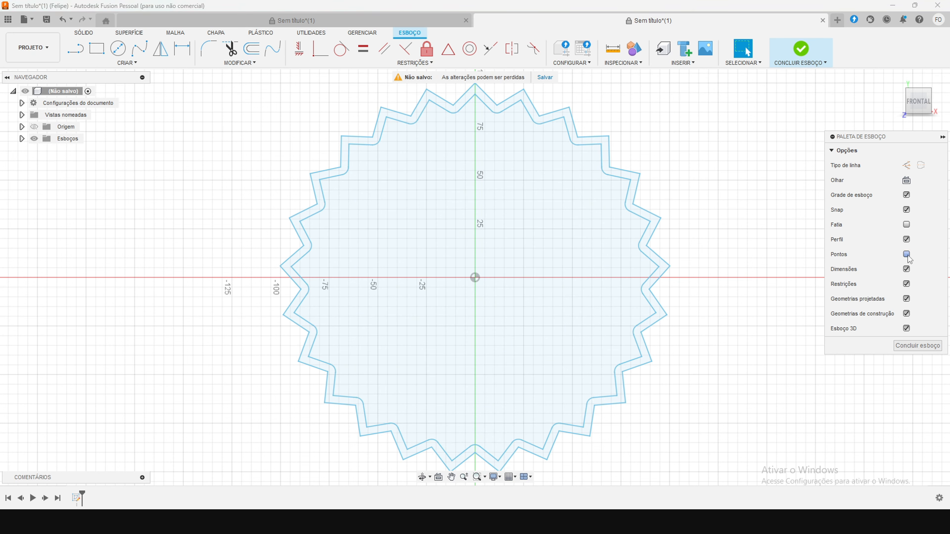
pyautogui.click(909, 347)
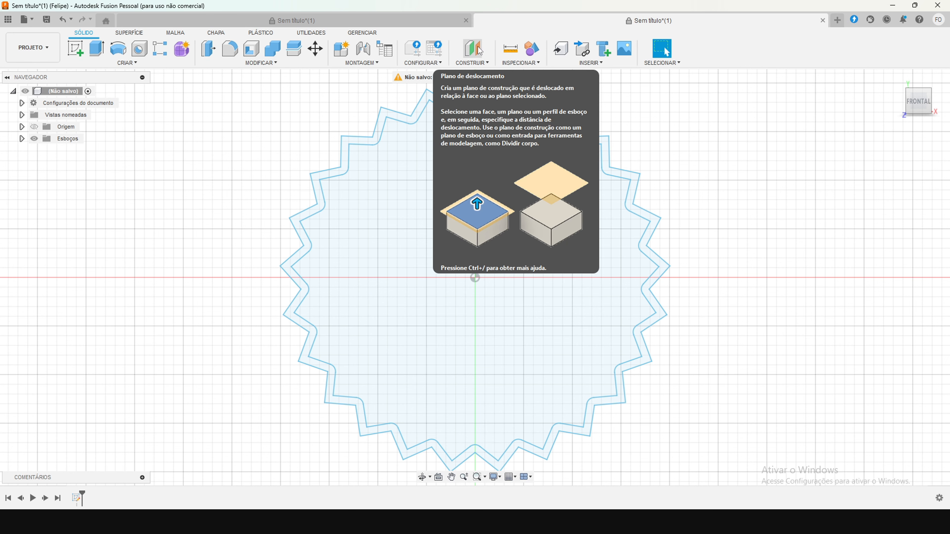
# Step: Create an offset construction plane 40 mm from the inner profile of the imported toothed outline, in the positive Z direction
pyautogui.click(473, 63)
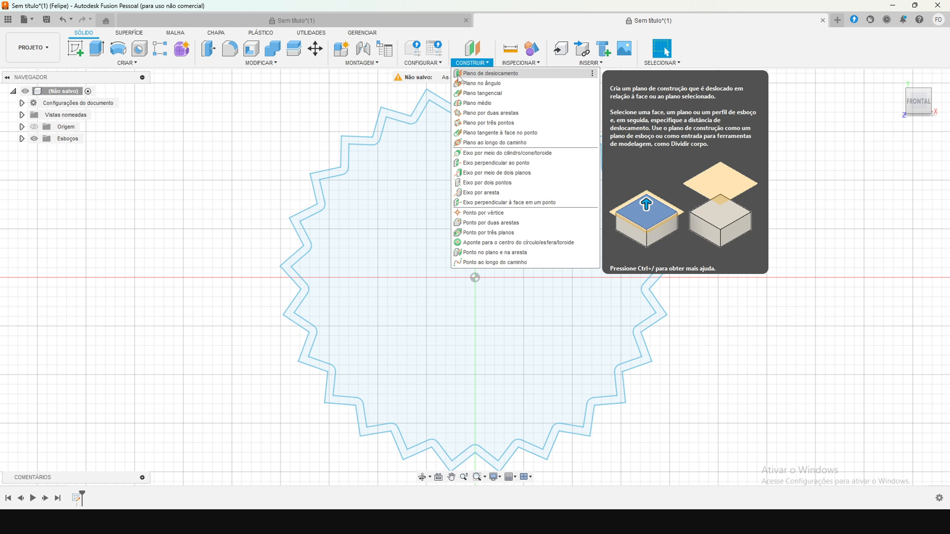
pyautogui.click(500, 78)
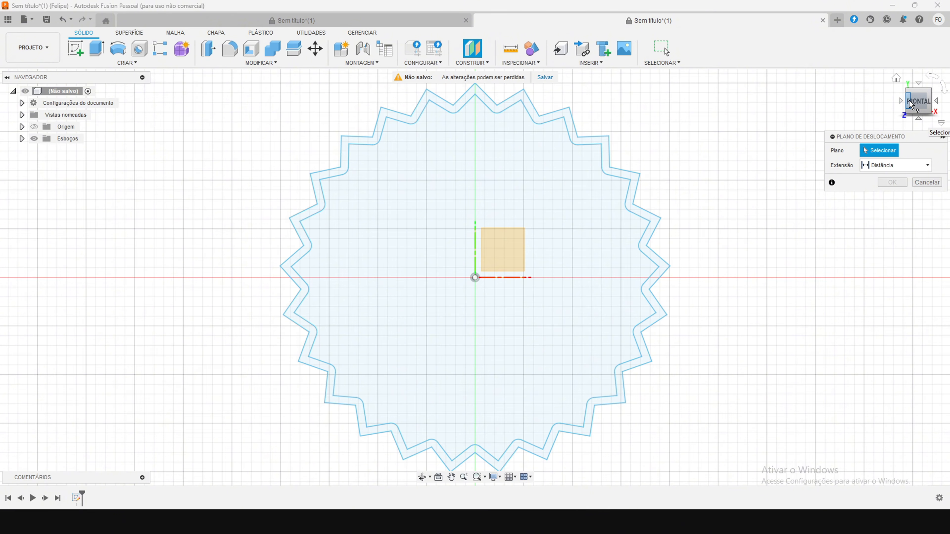
pyautogui.click(914, 107)
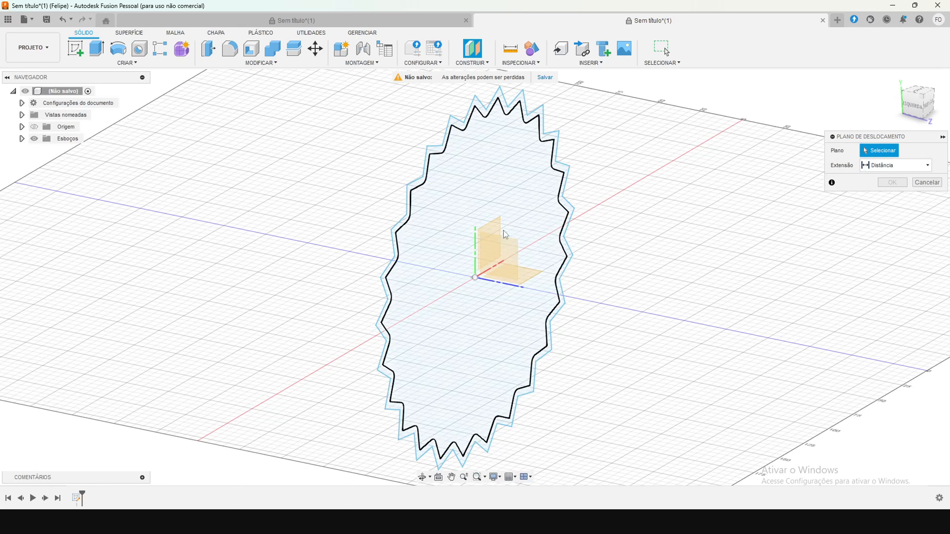
pyautogui.click(469, 165)
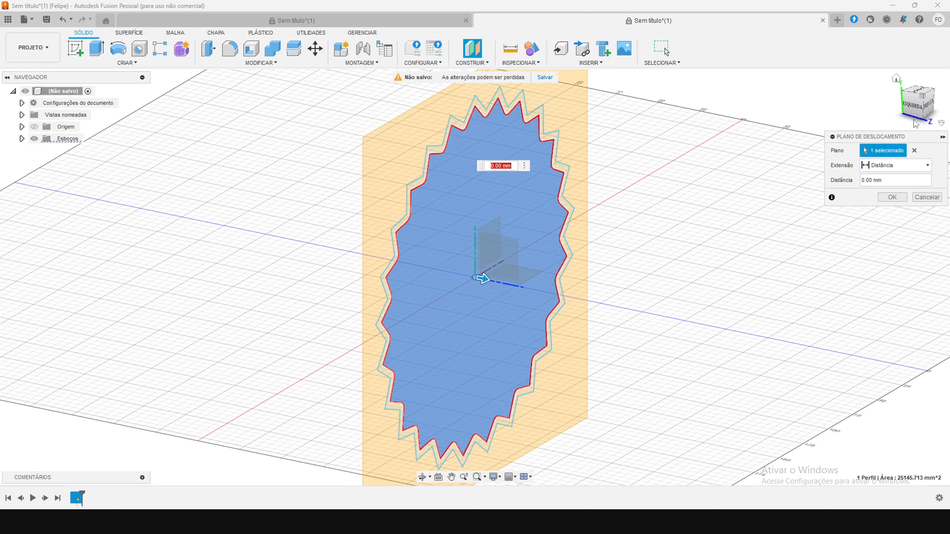
pyautogui.moveTo(488, 289); pyautogui.dragTo(524, 299)
pyautogui.click(912, 105)
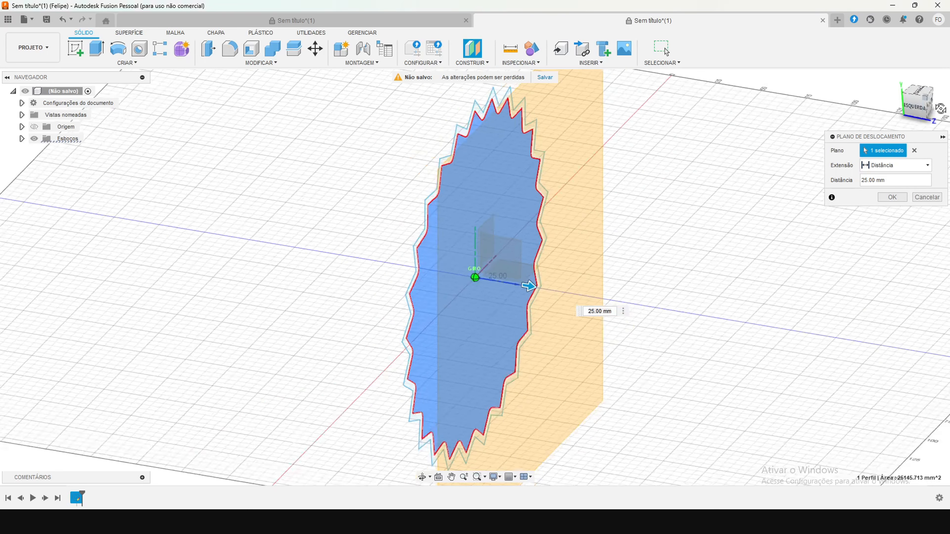
pyautogui.keyDown('shift'); pyautogui.moveTo(524, 225); pyautogui.dragTo(527, 200, button='middle'); pyautogui.keyUp('shift')
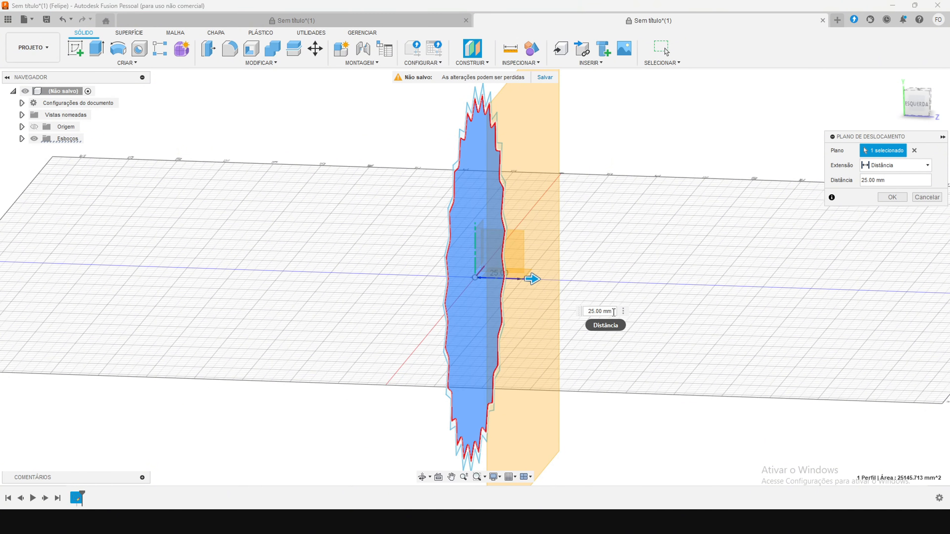
pyautogui.moveTo(613, 312); pyautogui.dragTo(572, 303)
pyautogui.write('40')
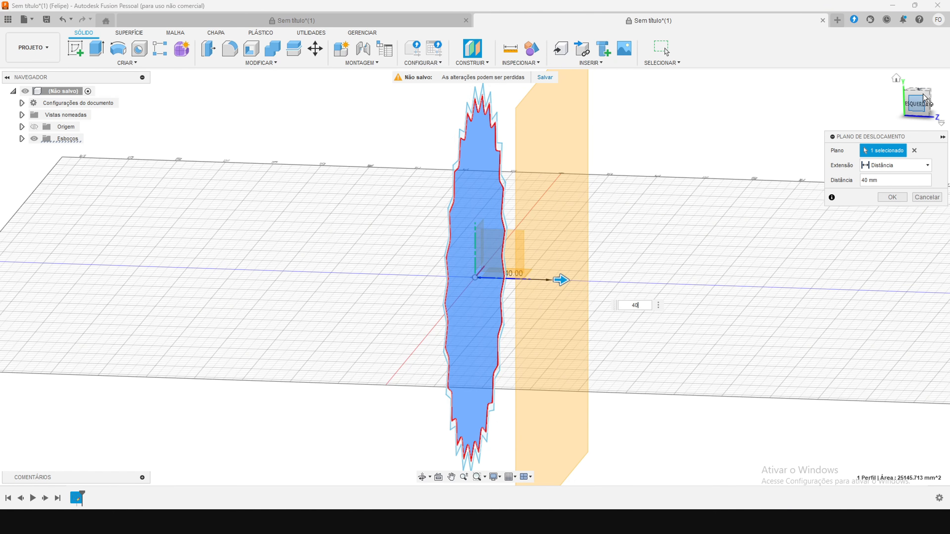
pyautogui.moveTo(921, 107); pyautogui.dragTo(926, 106)
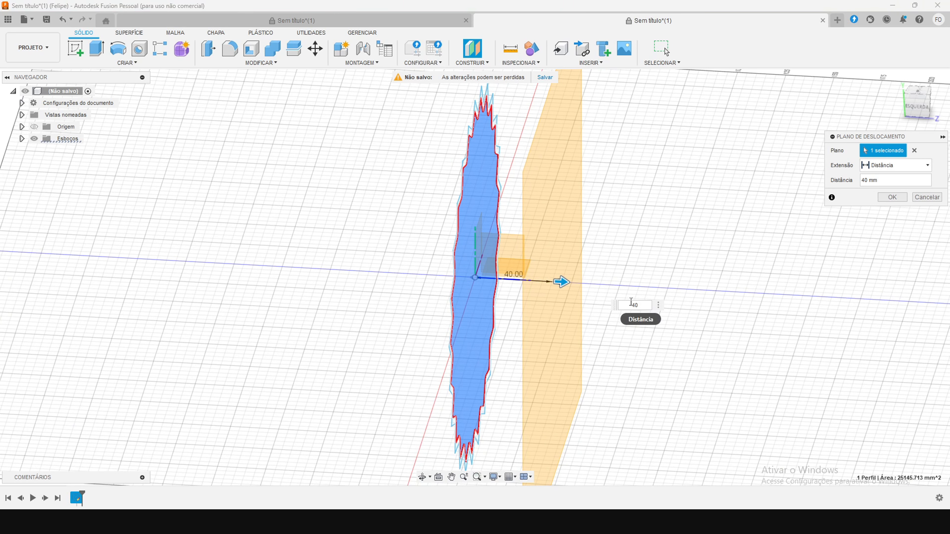
pyautogui.click(893, 198)
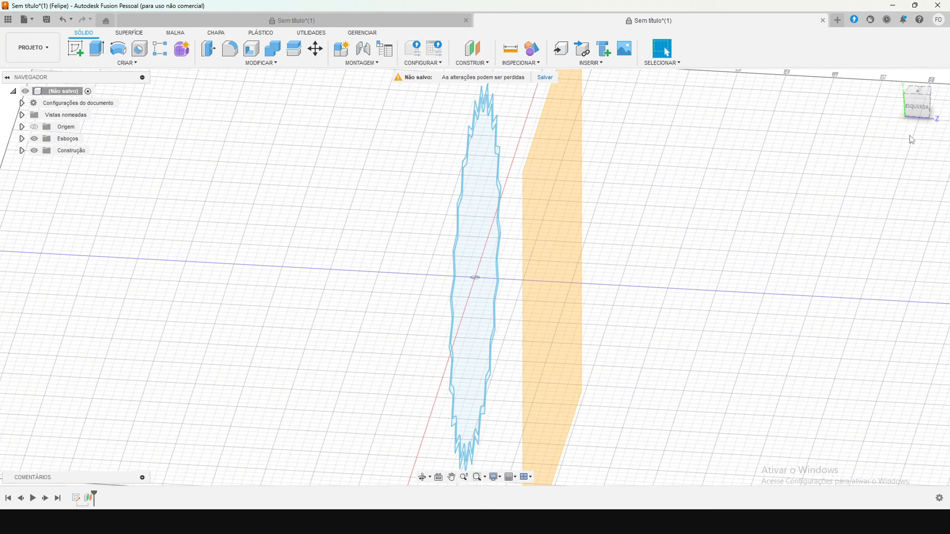
# Step: Create a new sketch on the construction plane offset 40 mm from the toothed outline
pyautogui.click(931, 112)
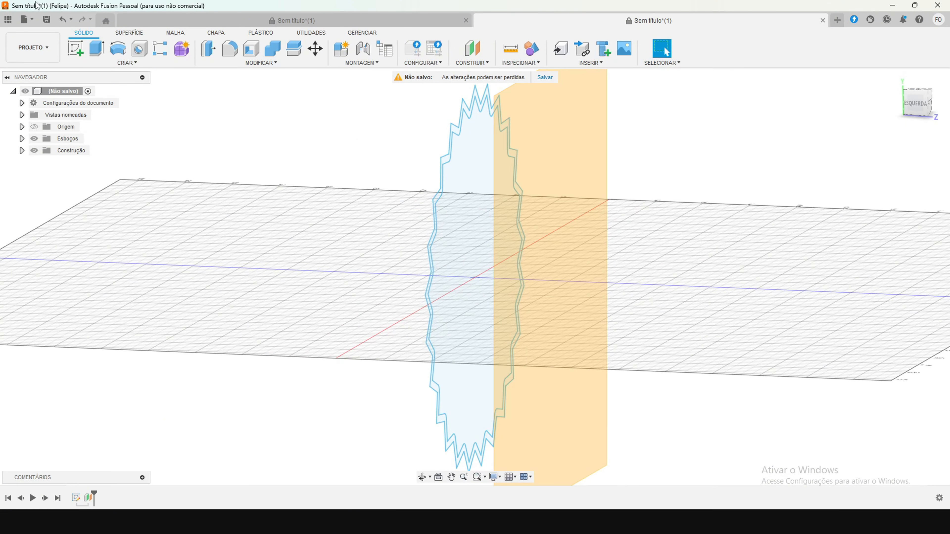
pyautogui.click(76, 52)
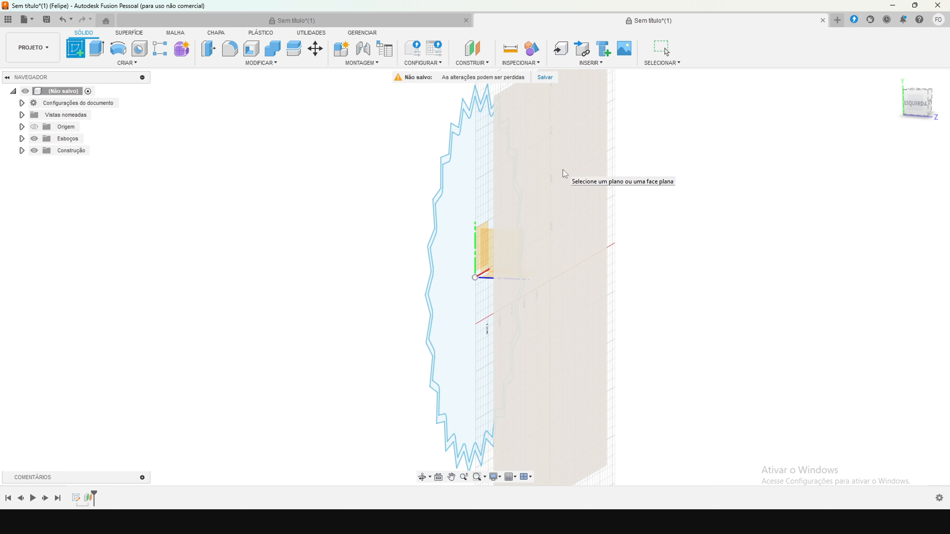
pyautogui.click(560, 189)
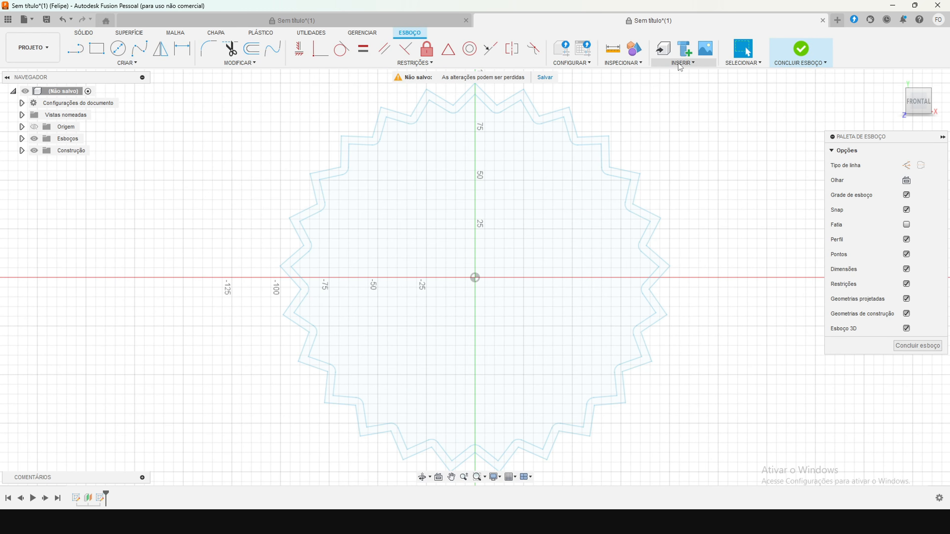
# Step: Insert the local file Parte 2.dxf from the Tampa de garrafa folder into the sketch, using centimetre units and zero X and Y distances
pyautogui.click(688, 64)
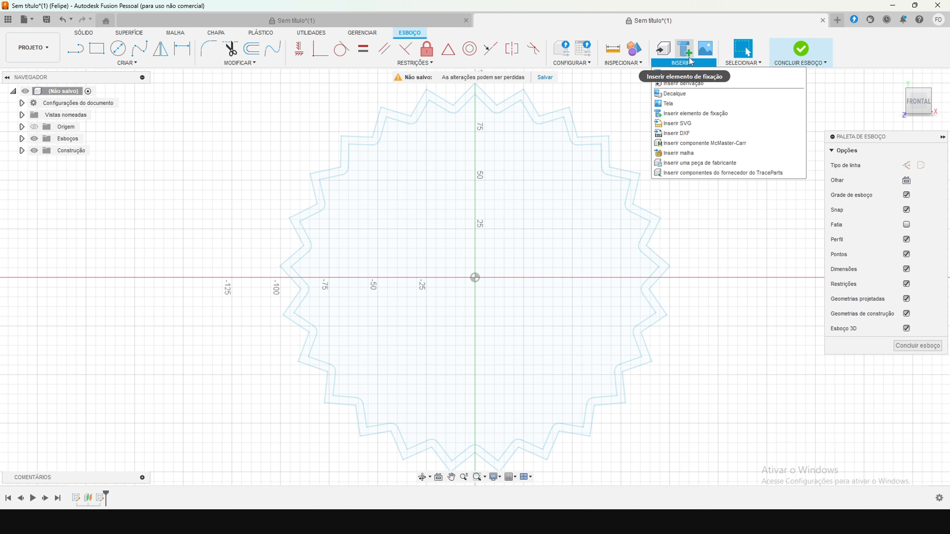
pyautogui.click(677, 132)
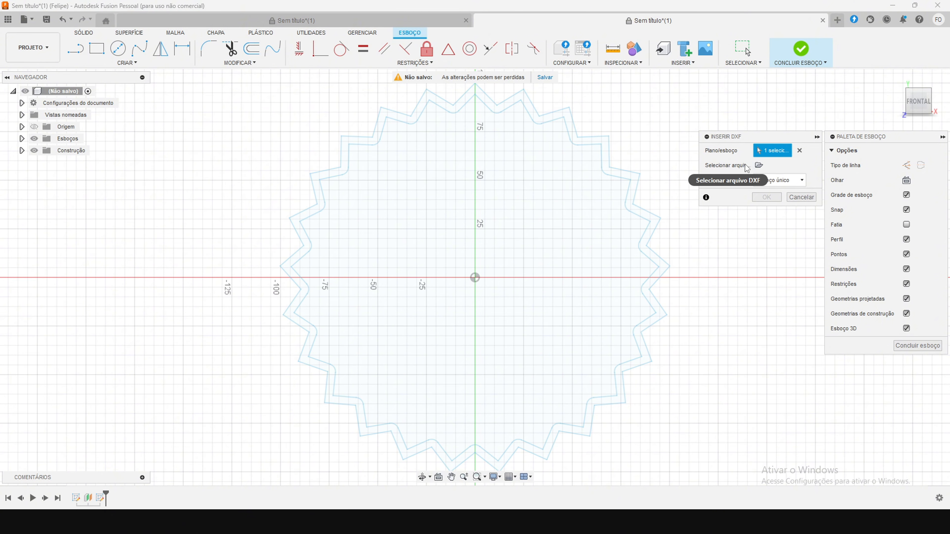
pyautogui.click(758, 167)
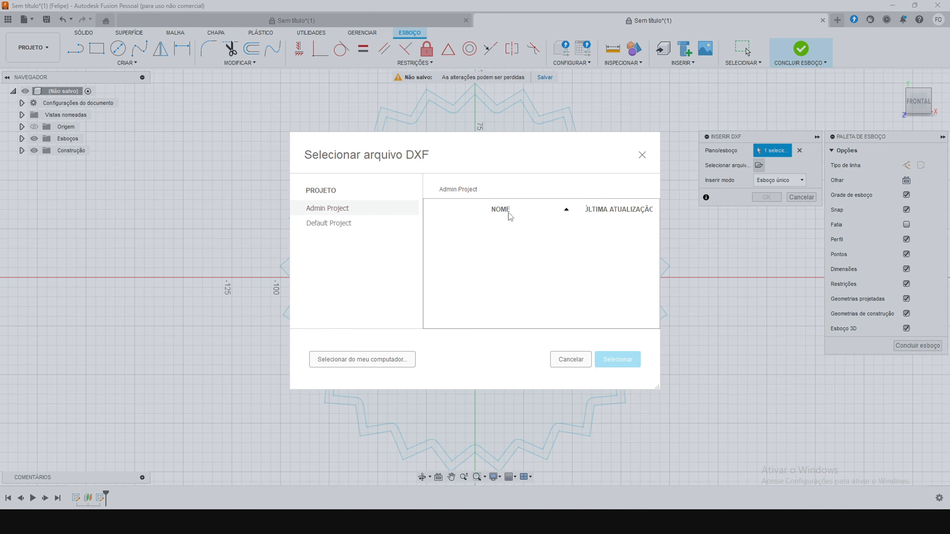
pyautogui.click(371, 365)
pyautogui.click(176, 104)
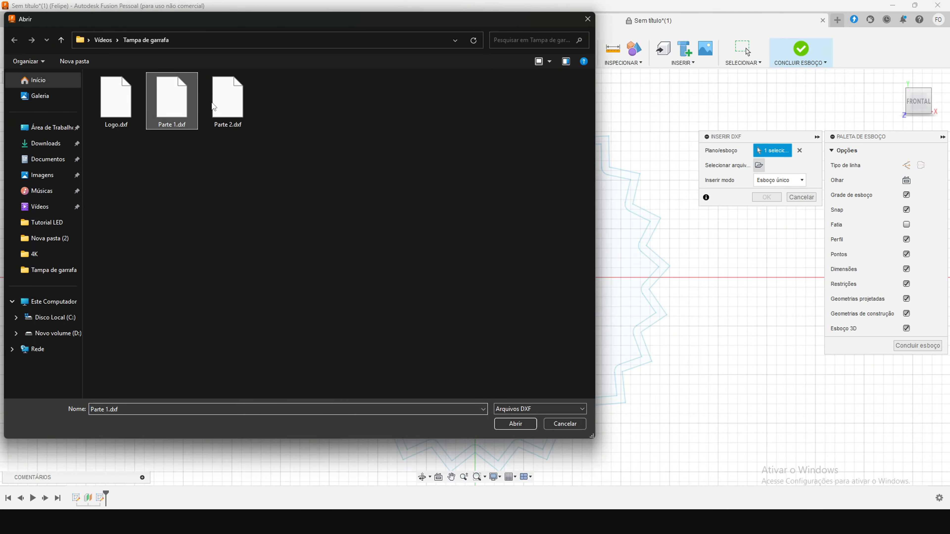
pyautogui.click(239, 106)
pyautogui.click(515, 424)
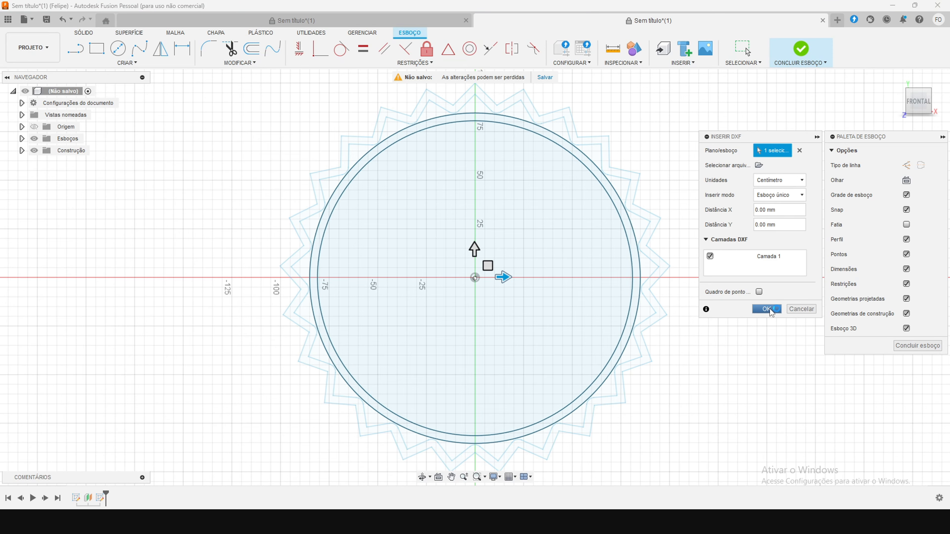
# Step: Hide the sketch points of the imported circles and finish the sketch
pyautogui.click(907, 254)
pyautogui.click(918, 345)
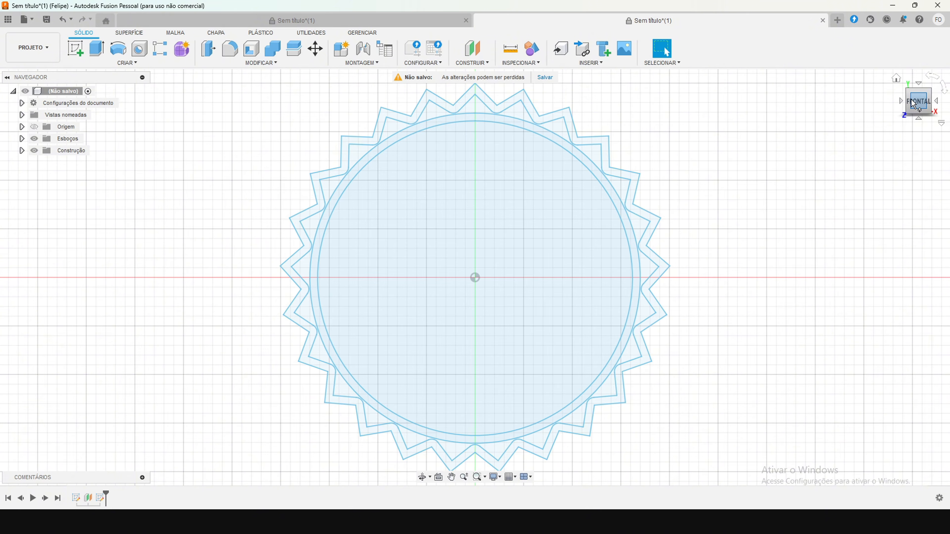
# Step: Start a Loft between the thin circular ring on the offset plane and the thin toothed ring on the front plane
pyautogui.moveTo(917, 107); pyautogui.dragTo(931, 114)
pyautogui.click(494, 152)
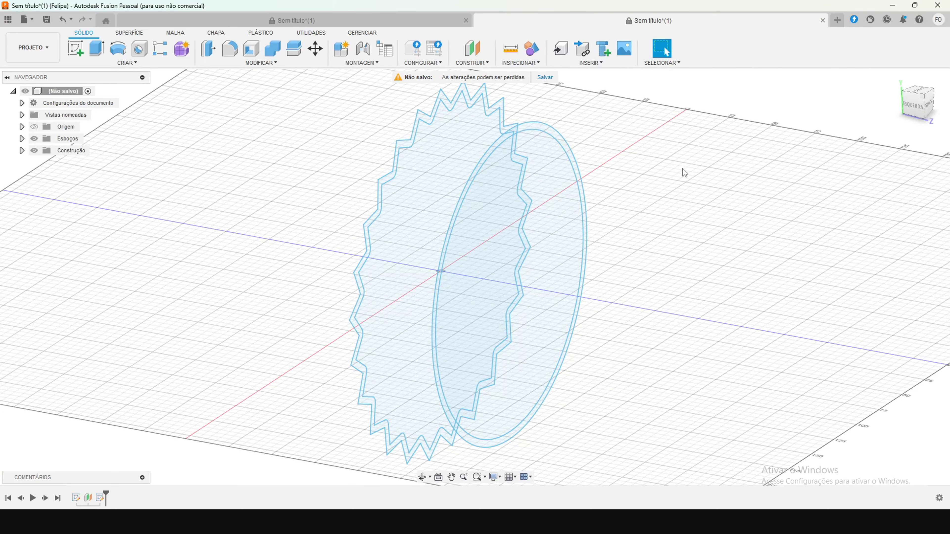
pyautogui.scroll(-2, 350, 243)
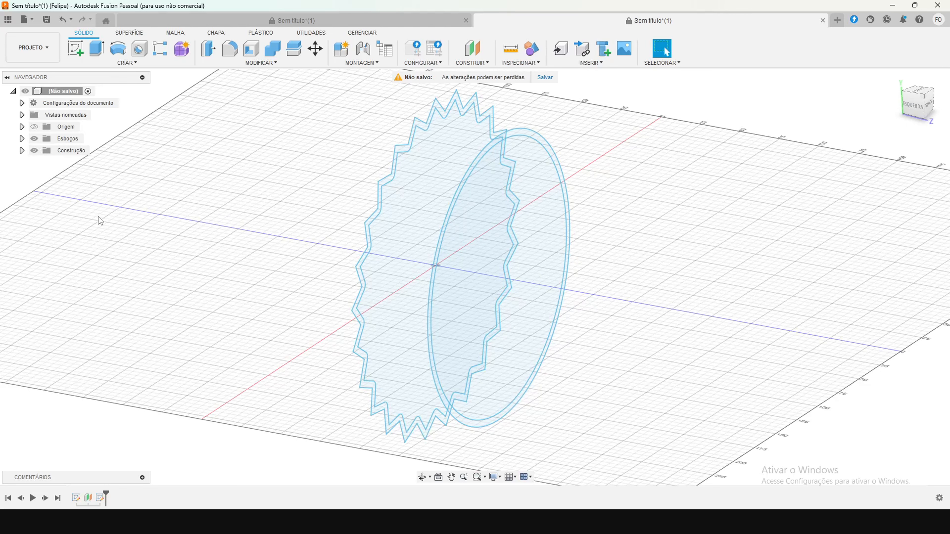
pyautogui.click(22, 139)
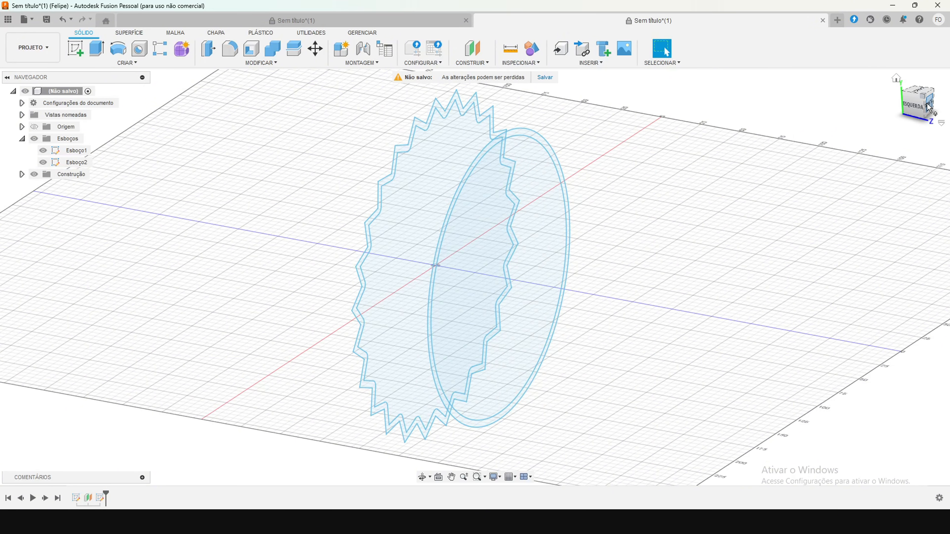
pyautogui.moveTo(930, 108); pyautogui.dragTo(906, 110)
pyautogui.click(511, 148)
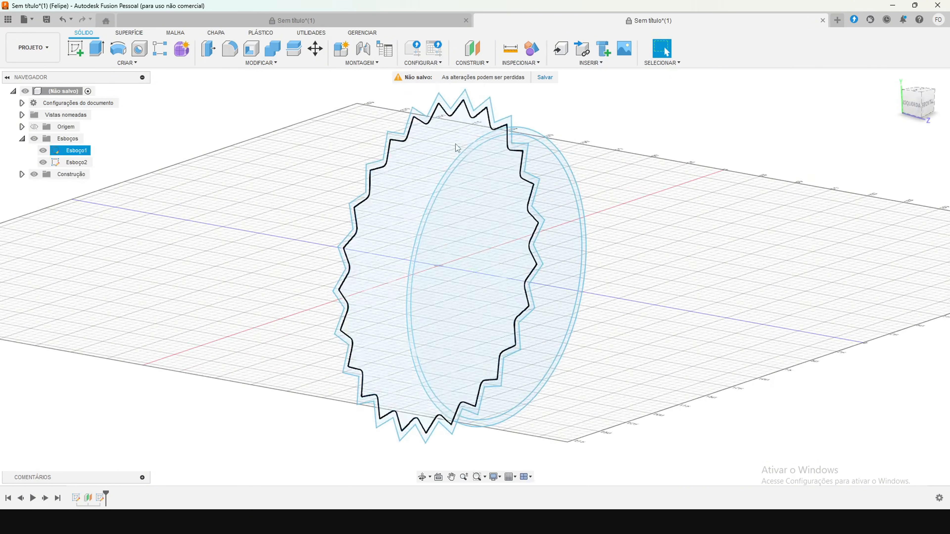
pyautogui.scroll(5, 455, 146)
pyautogui.click(480, 152)
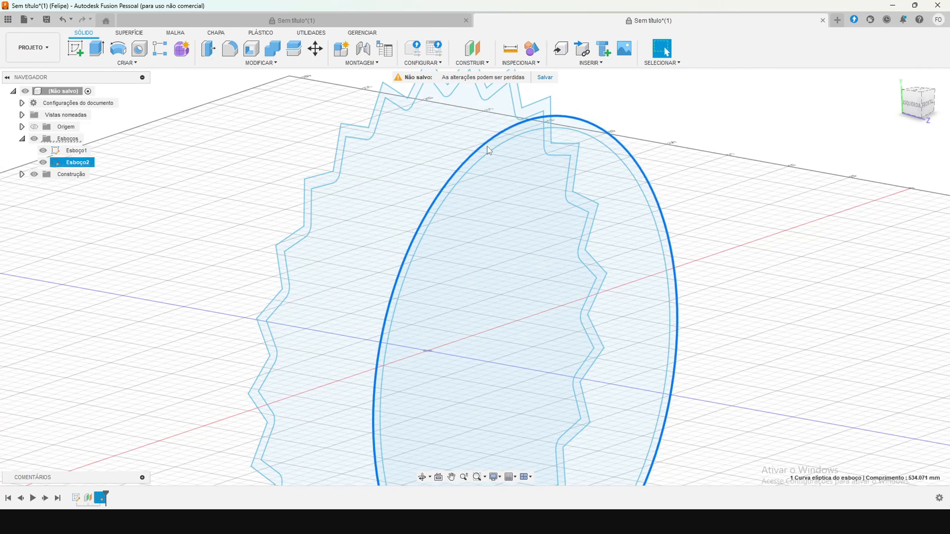
pyautogui.click(490, 146)
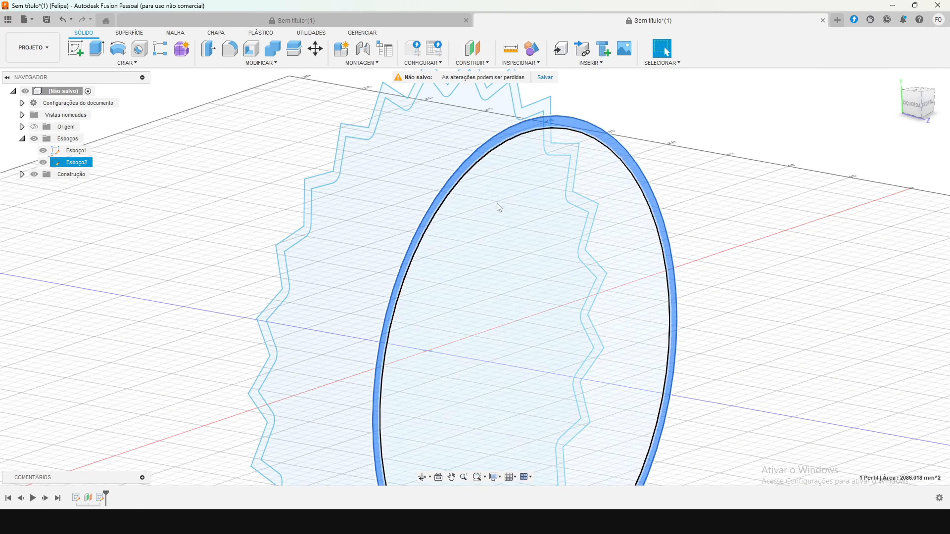
pyautogui.scroll(-3, 349, 146)
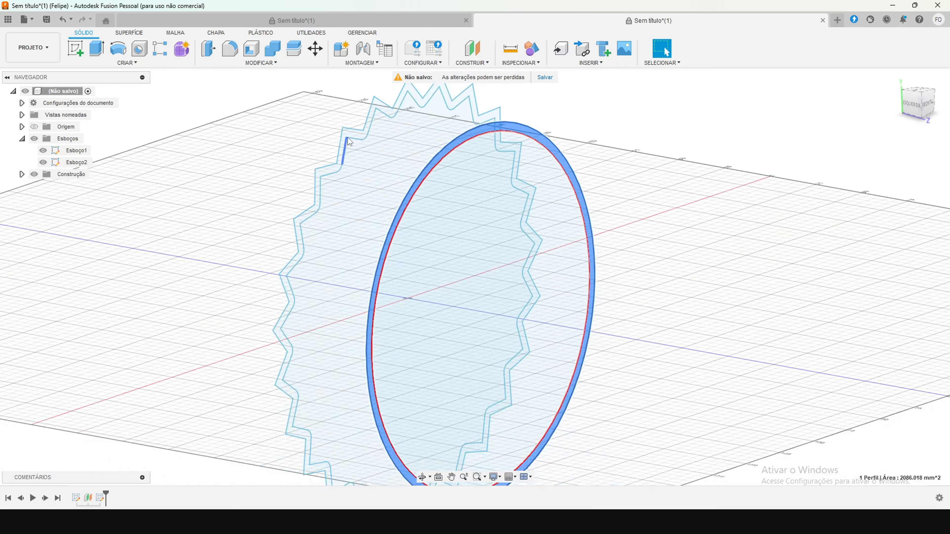
pyautogui.scroll(4, 347, 138)
pyautogui.keyDown('ctrl'); pyautogui.click(350, 127); pyautogui.keyUp('ctrl')
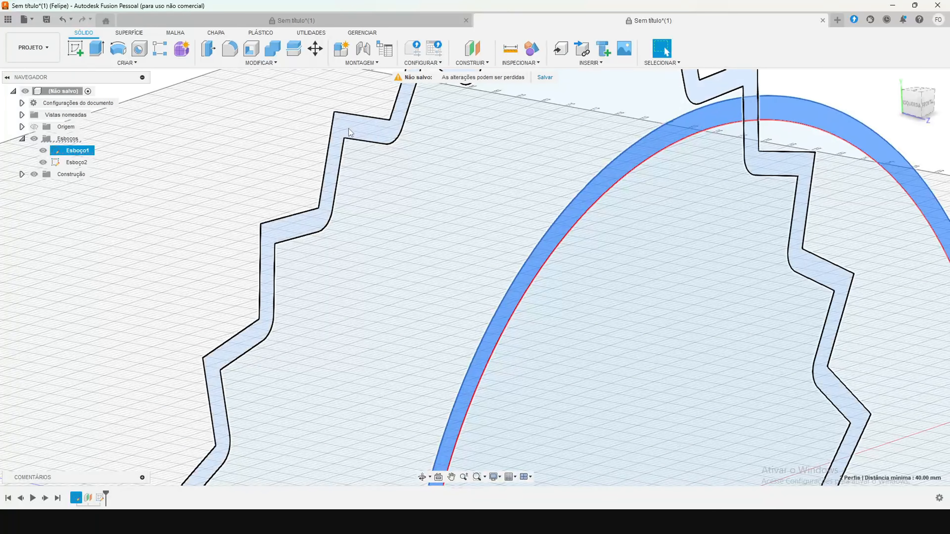
pyautogui.scroll(-8, 349, 128)
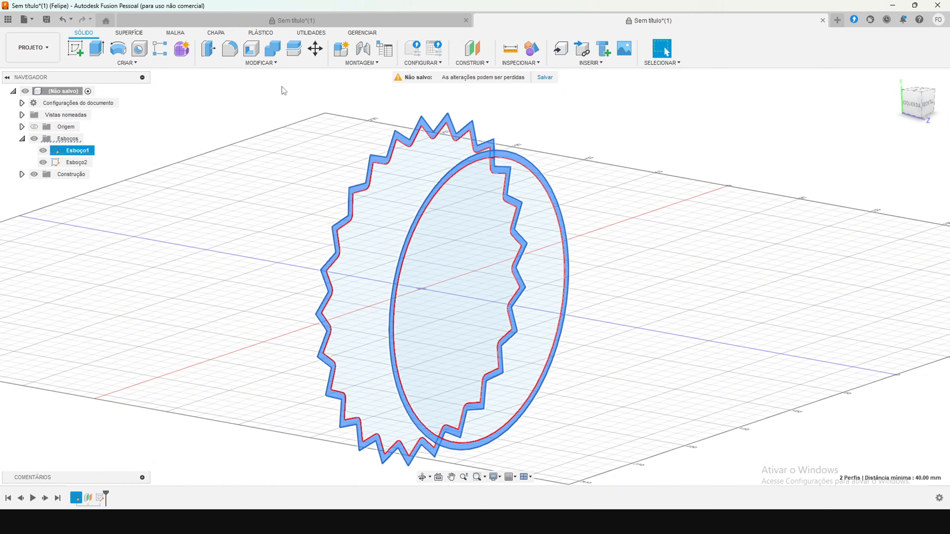
pyautogui.click(127, 63)
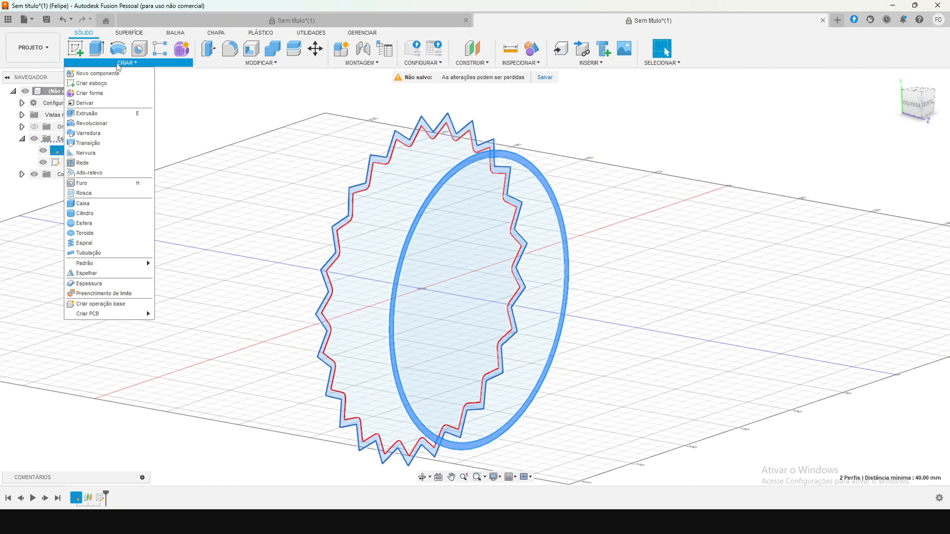
pyautogui.click(87, 144)
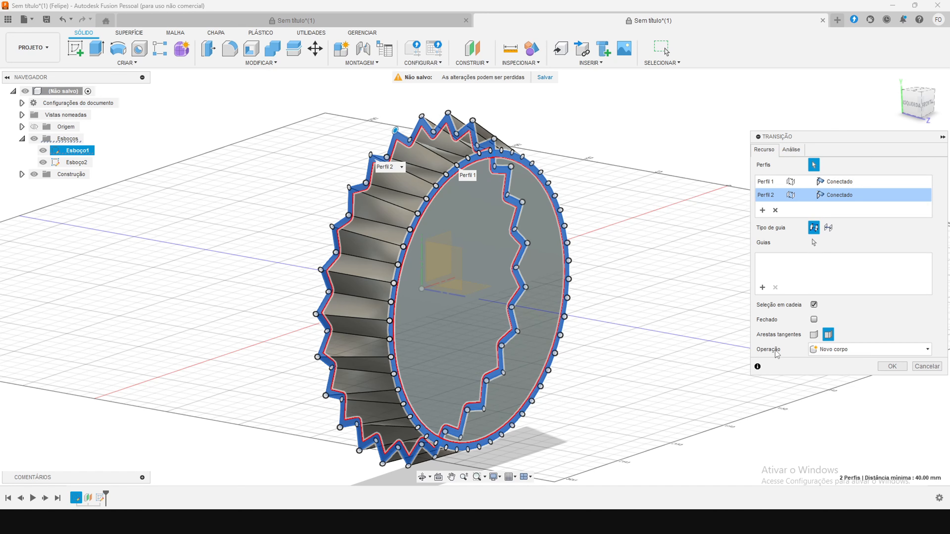
# Step: Set the loft's operation to New Component and create the toothed cap body
pyautogui.click(846, 352)
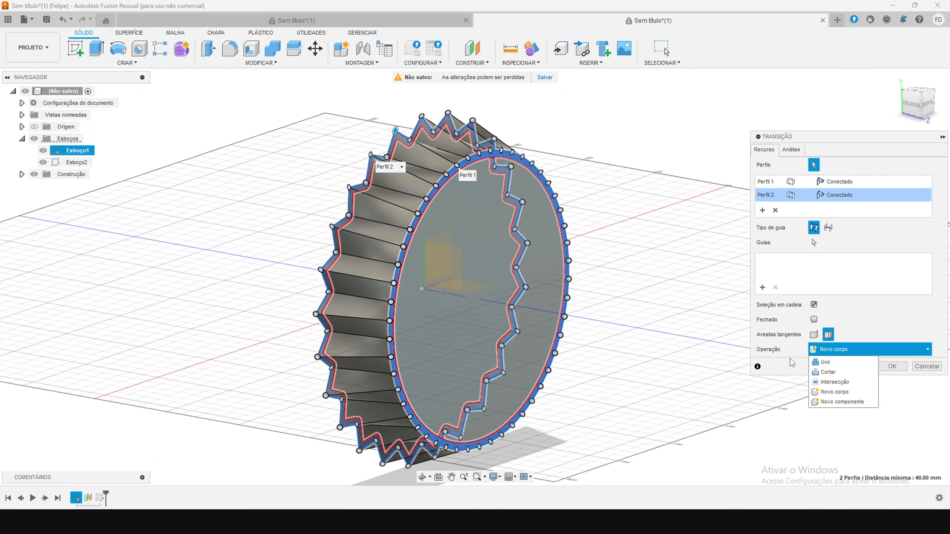
pyautogui.click(837, 354)
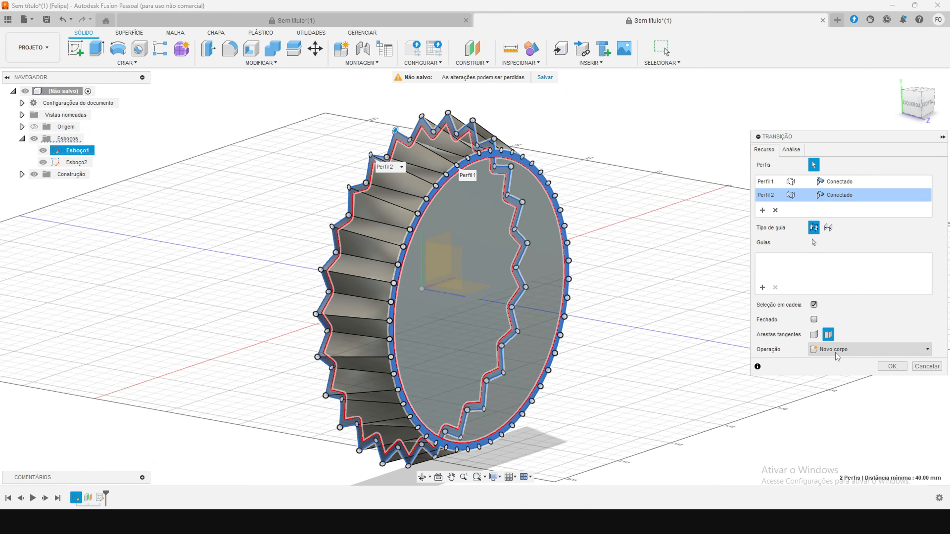
pyautogui.click(870, 353)
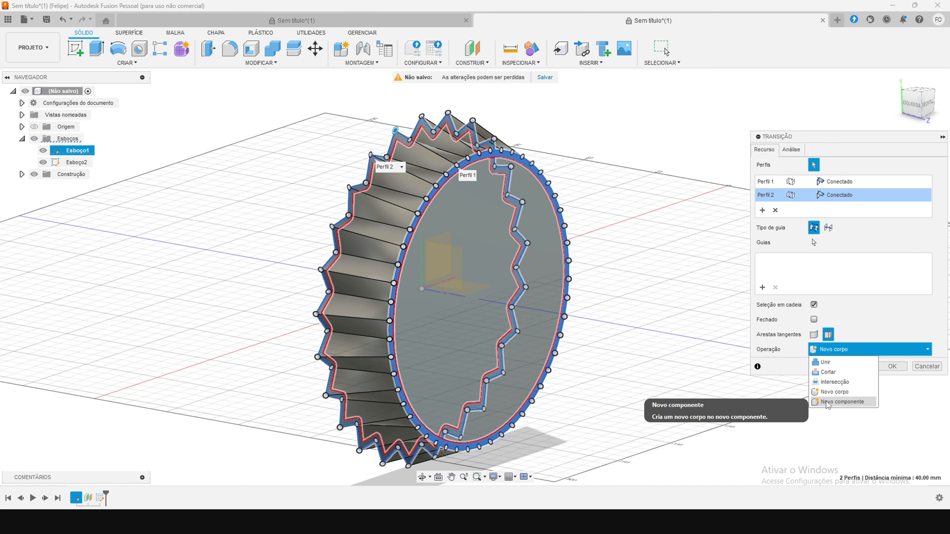
pyautogui.click(826, 402)
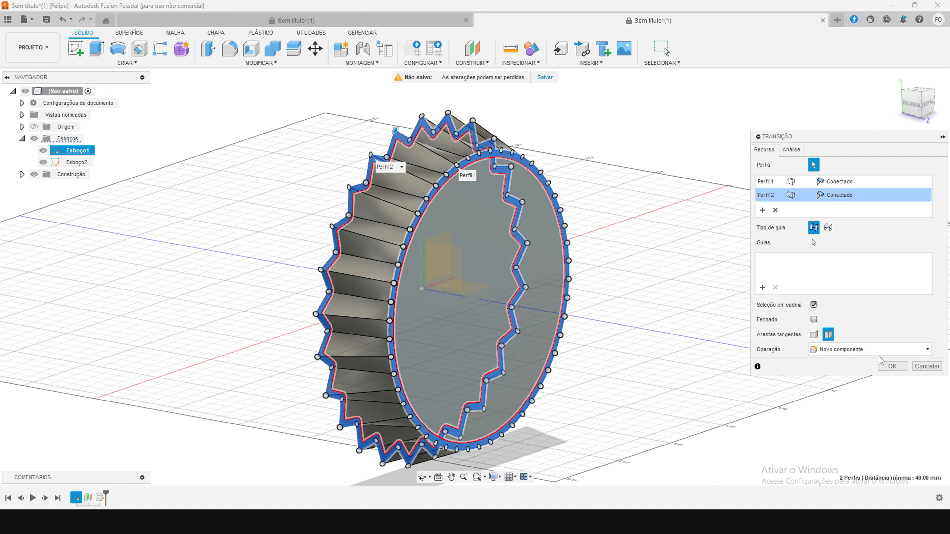
pyautogui.click(893, 366)
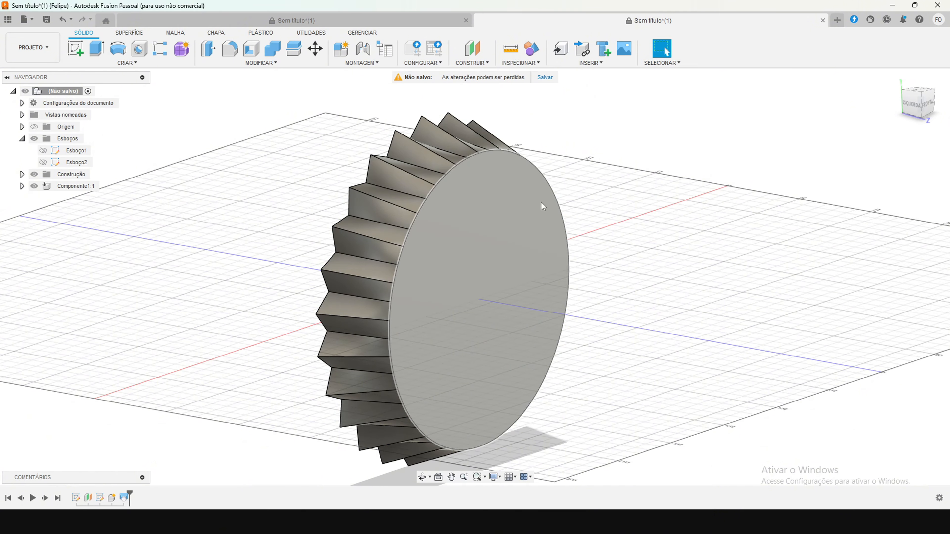
# Step: Show both imported sketches again and hide the lofted component
pyautogui.keyDown('shift'); pyautogui.moveTo(475, 269); pyautogui.dragTo(475, 277, button='middle'); pyautogui.keyUp('shift')
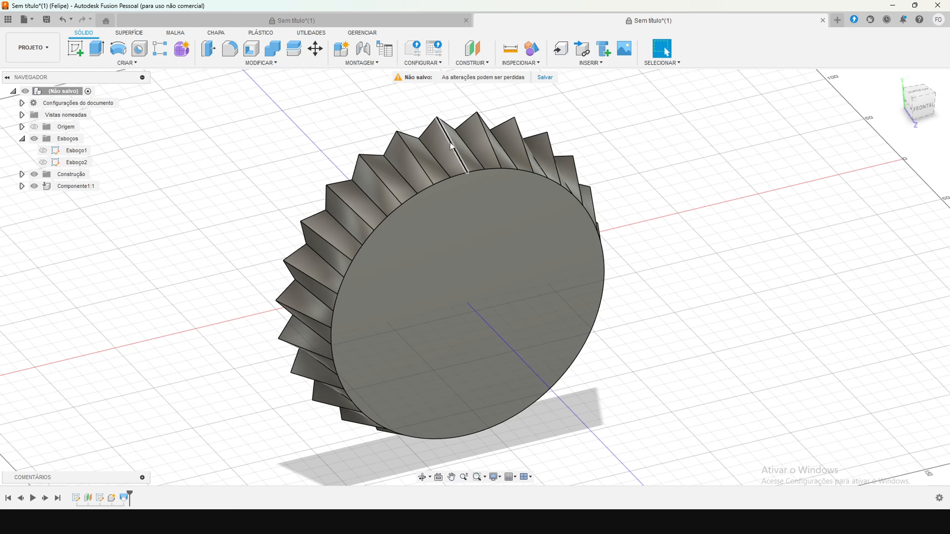
pyautogui.moveTo(916, 109); pyautogui.dragTo(896, 110)
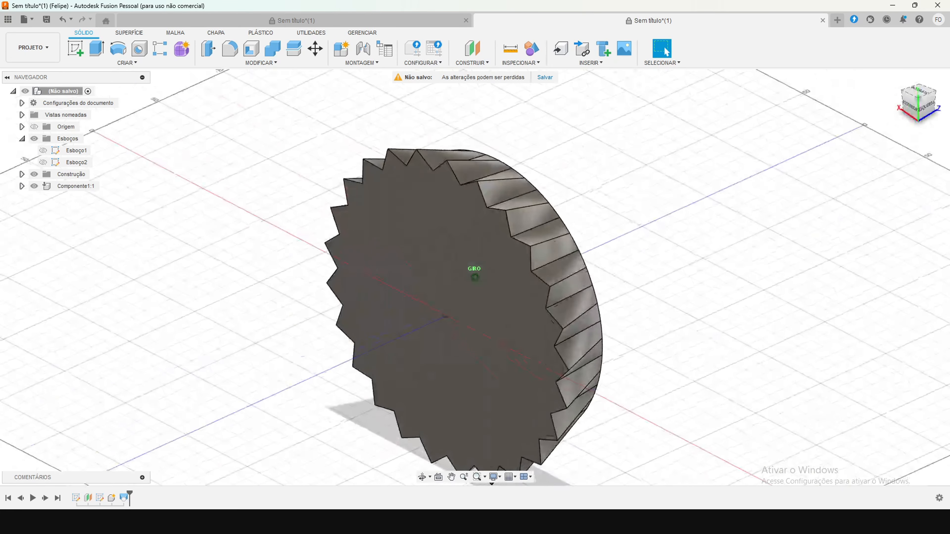
pyautogui.keyDown('shift'); pyautogui.moveTo(411, 290); pyautogui.dragTo(412, 290, button='middle'); pyautogui.keyUp('shift')
pyautogui.keyDown('shift'); pyautogui.moveTo(474, 277); pyautogui.dragTo(475, 277, button='middle'); pyautogui.keyUp('shift')
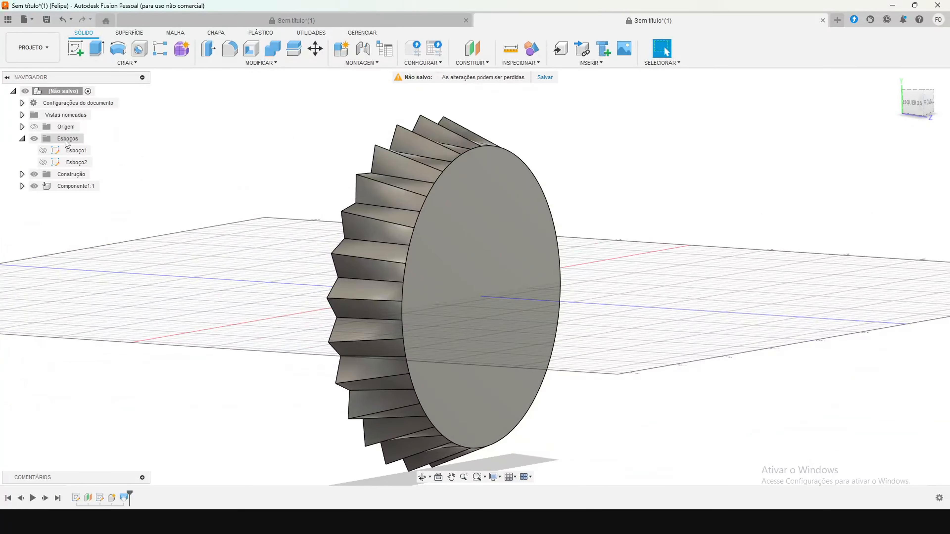
pyautogui.click(43, 150)
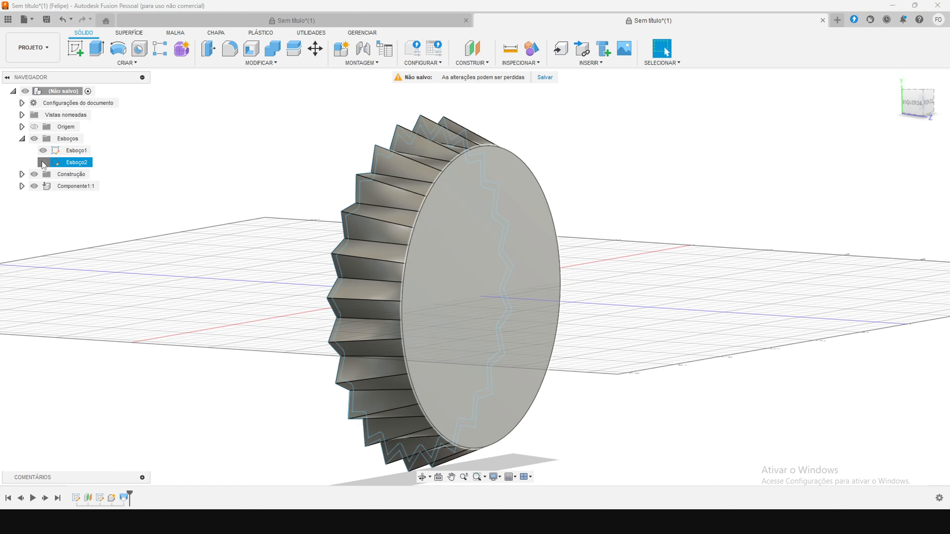
pyautogui.click(43, 162)
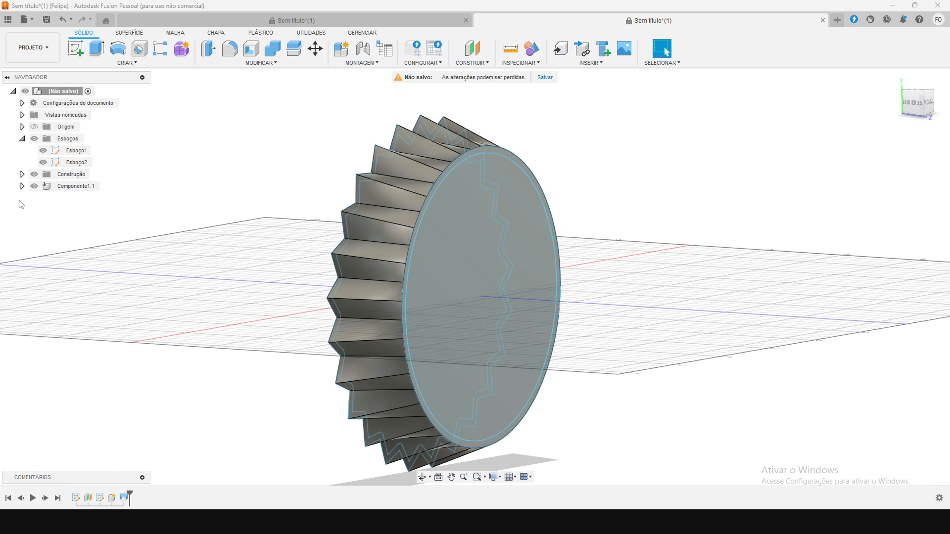
pyautogui.click(34, 187)
pyautogui.click(34, 187)
pyautogui.click(34, 186)
# Step: Start a Loft between the inner toothed profile and the inner circular profile of the two sketches
pyautogui.click(384, 257)
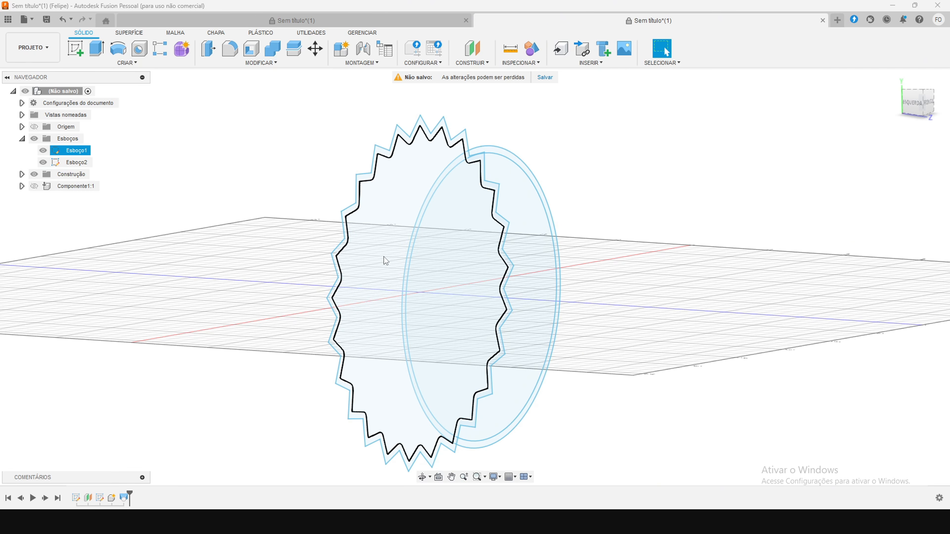
pyautogui.click(372, 279)
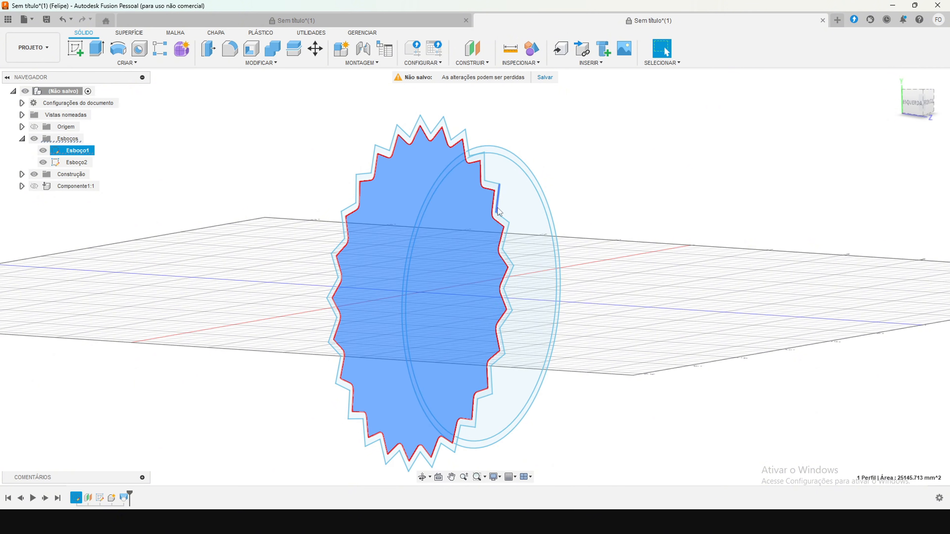
pyautogui.click(531, 208)
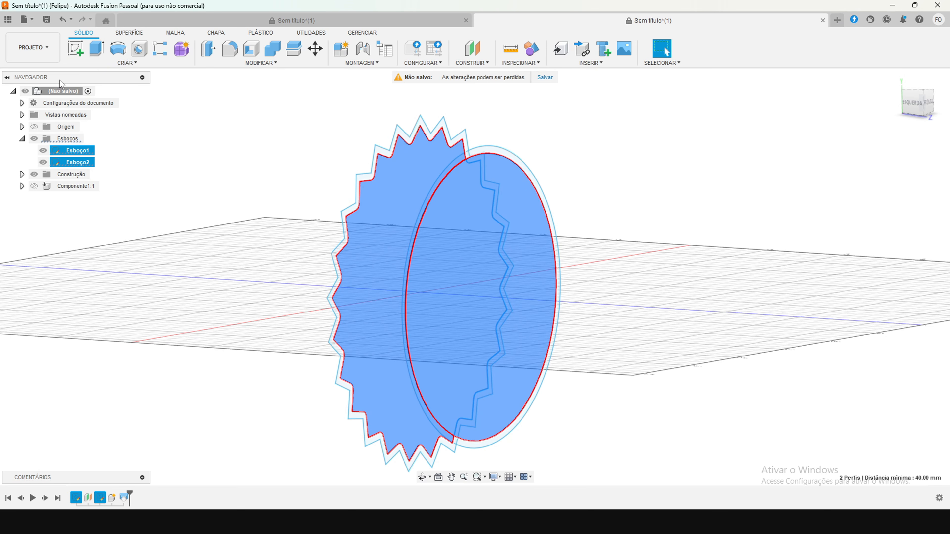
pyautogui.click(134, 63)
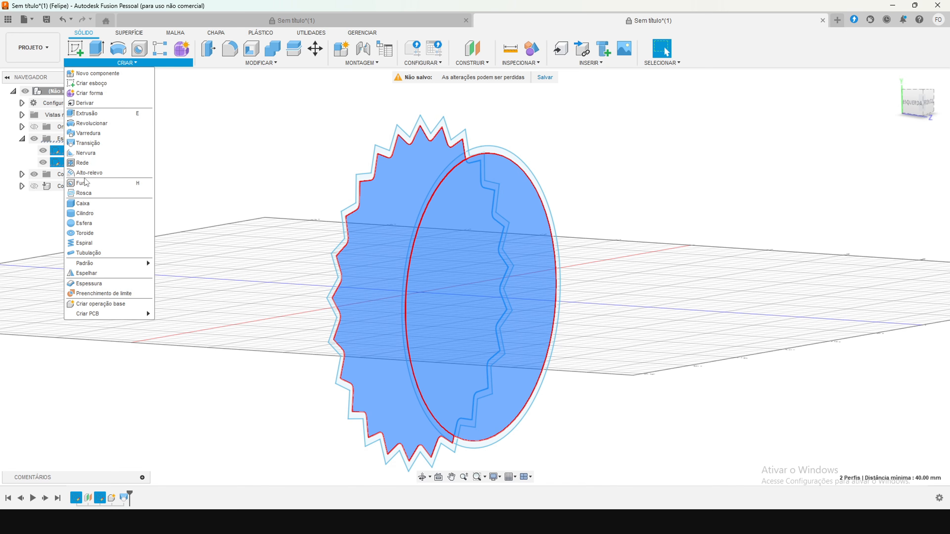
pyautogui.click(89, 143)
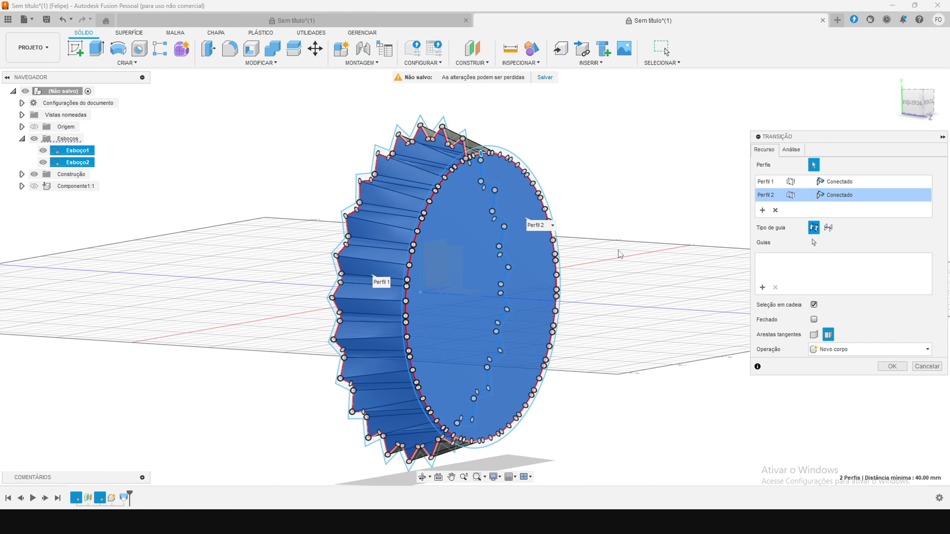
# Step: Set the loft's operation to Cut, show the cap component again and hollow out its interior
pyautogui.click(830, 349)
pyautogui.click(829, 372)
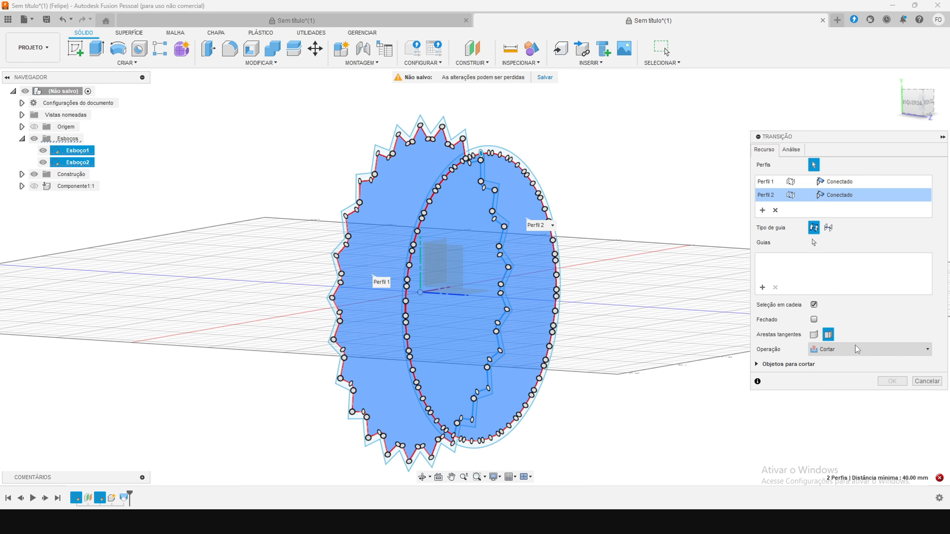
pyautogui.click(35, 186)
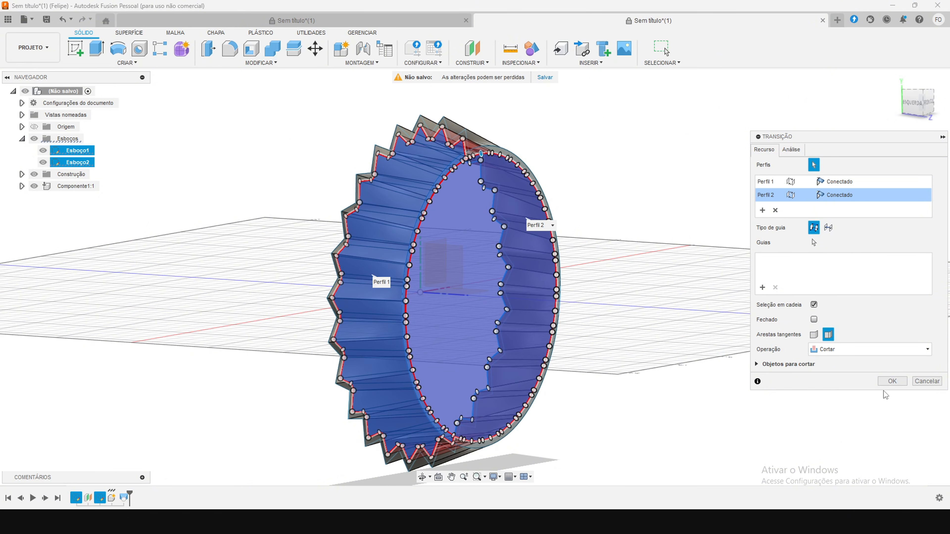
pyautogui.click(892, 381)
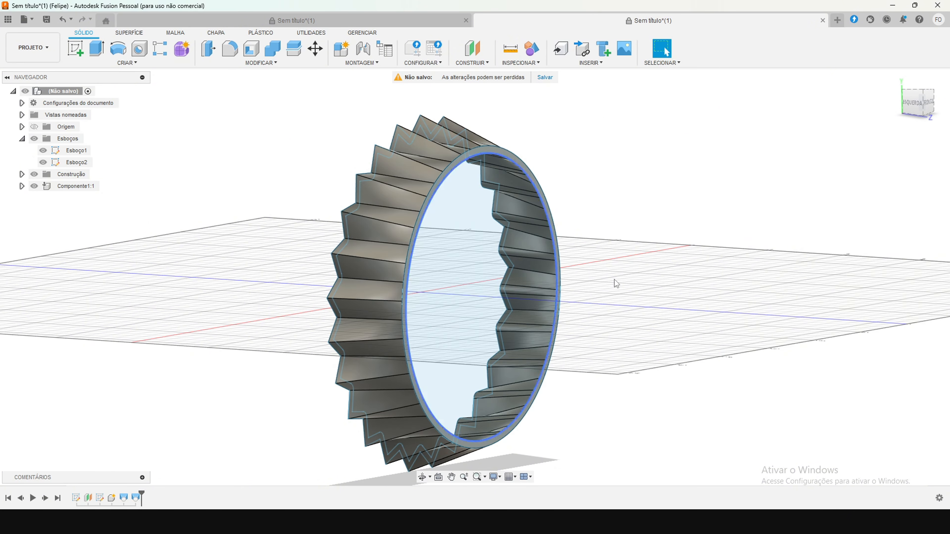
# Step: Hide the toothed profile sketch
pyautogui.keyDown('shift'); pyautogui.moveTo(474, 277); pyautogui.dragTo(553, 274, button='middle'); pyautogui.keyUp('shift')
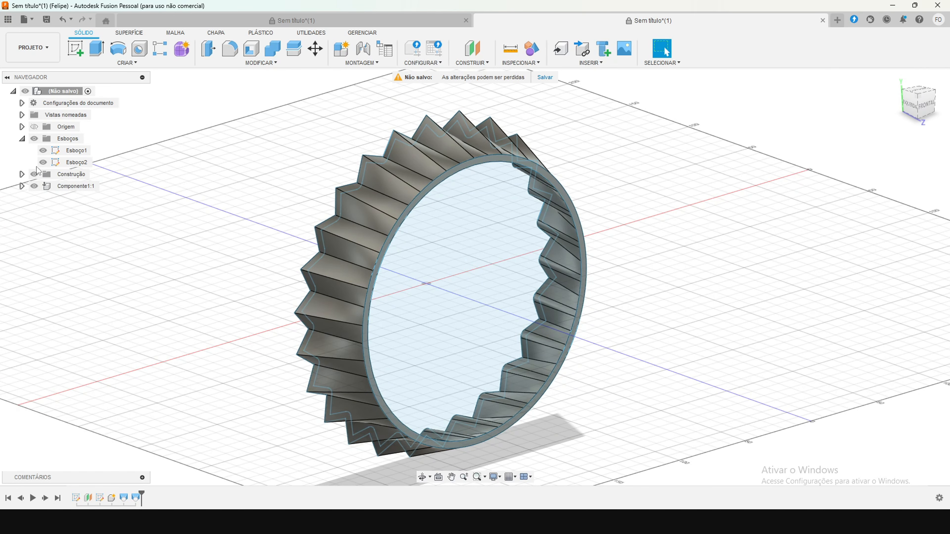
pyautogui.click(44, 152)
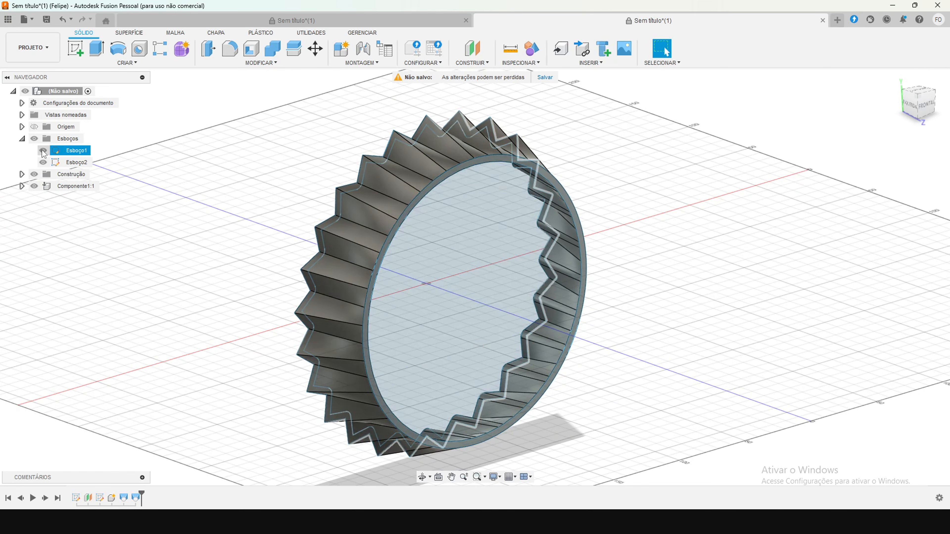
pyautogui.click(43, 151)
# Step: Extrude the circular ring and its inner disc 2 mm outward, joined to the cap, to close its round end
pyautogui.click(414, 377)
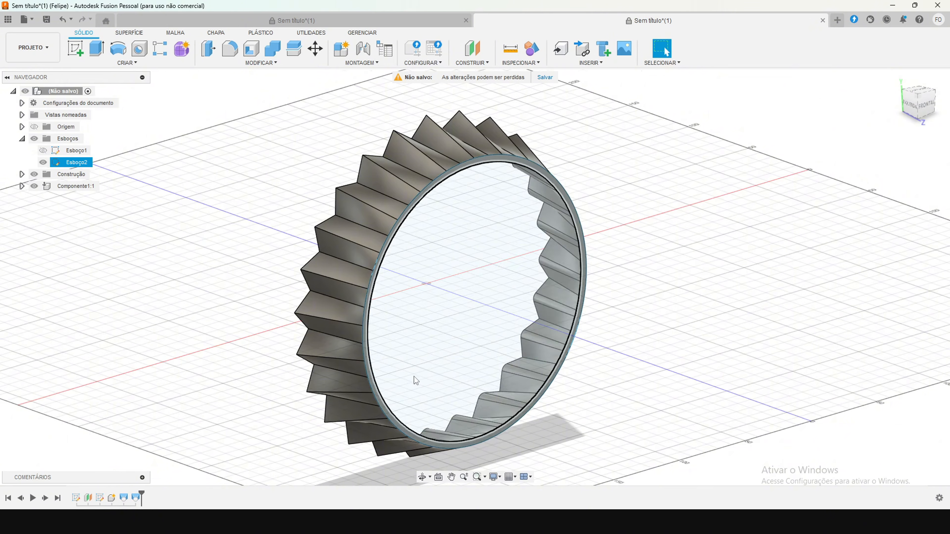
pyautogui.scroll(8, 327, 347)
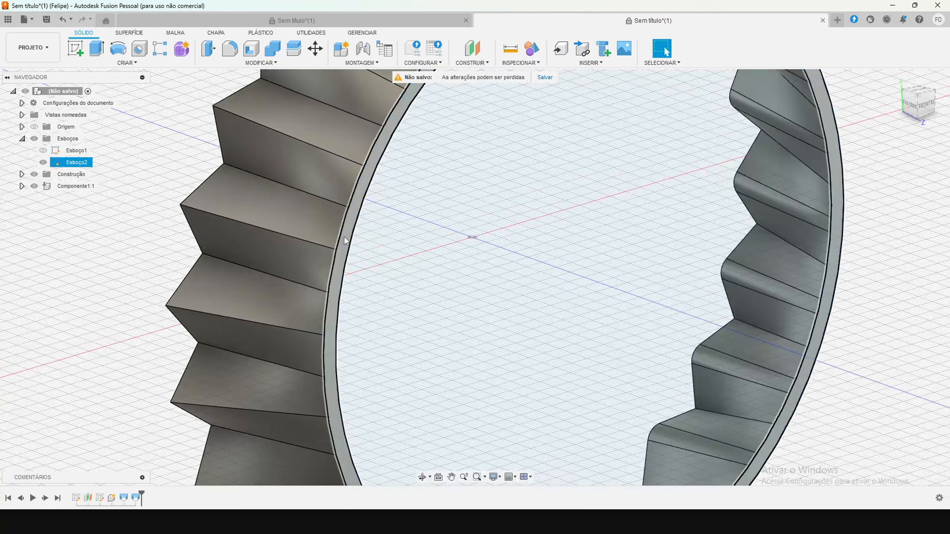
pyautogui.click(345, 236)
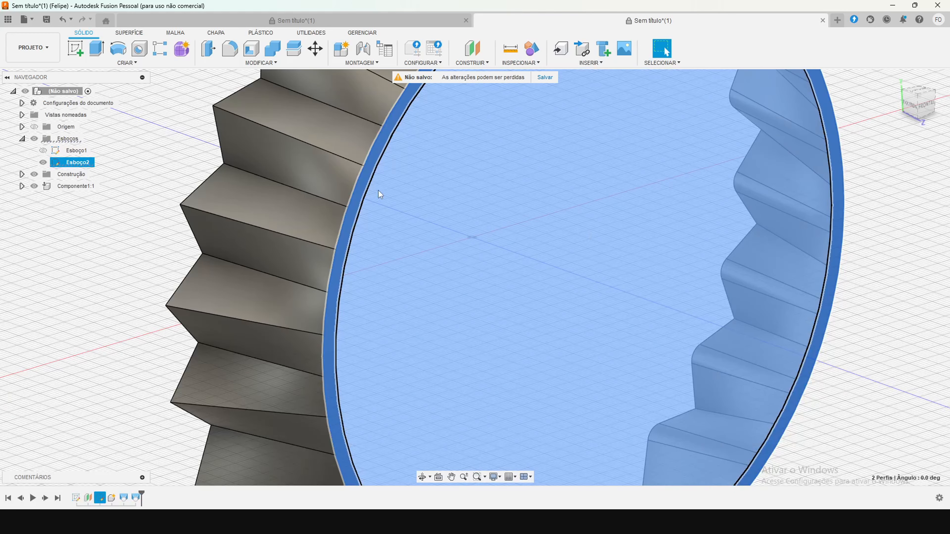
pyautogui.keyDown('ctrl'); pyautogui.click(379, 190); pyautogui.keyUp('ctrl')
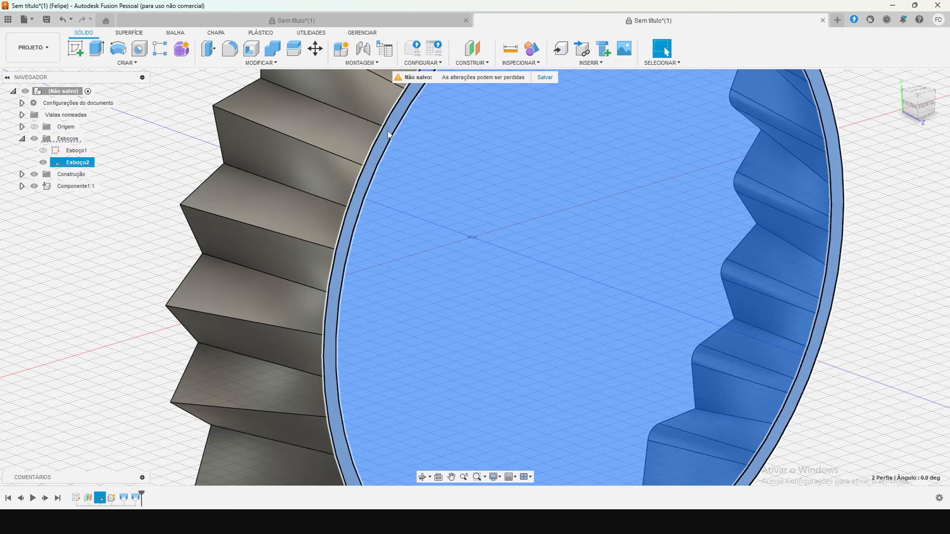
pyautogui.scroll(-6, 551, 202)
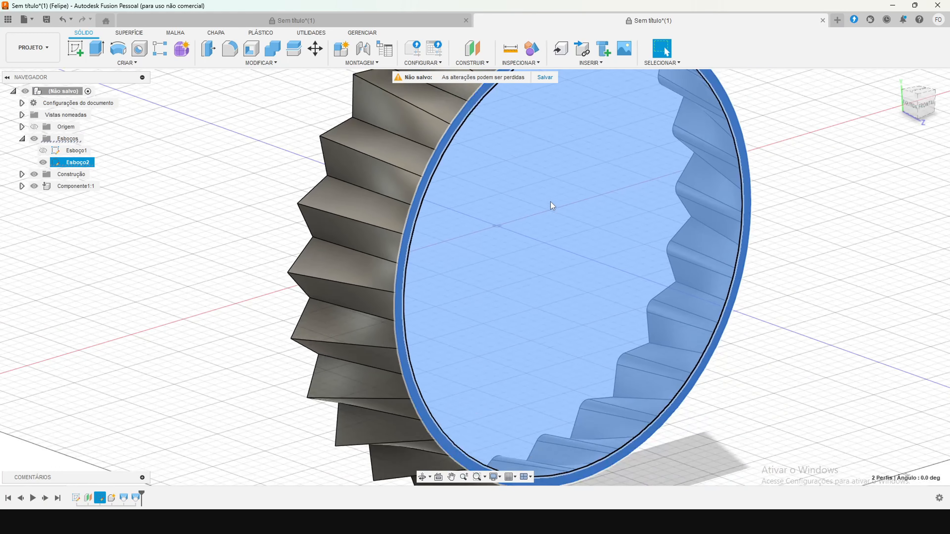
pyautogui.click(97, 50)
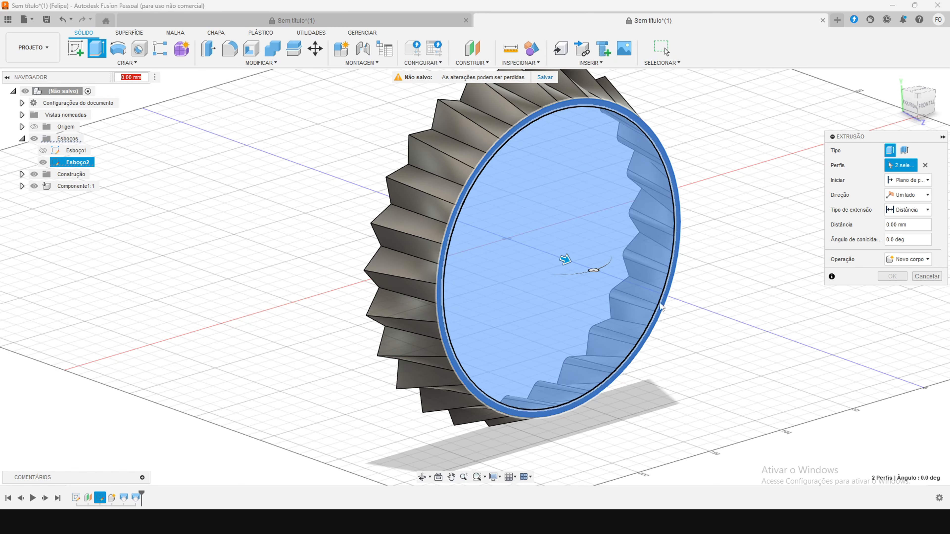
pyautogui.click(917, 225)
pyautogui.hotkey('ctrl', 'a')
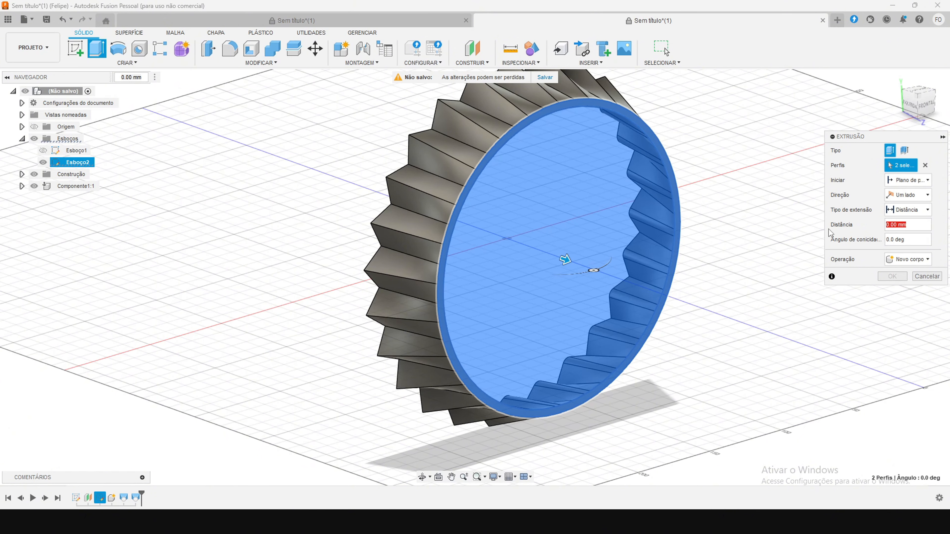
pyautogui.write('2')
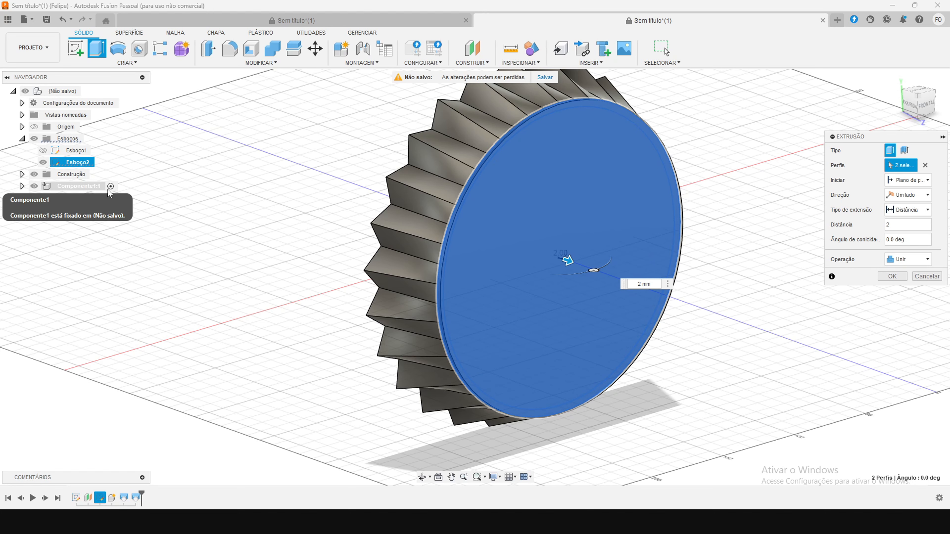
pyautogui.click(894, 276)
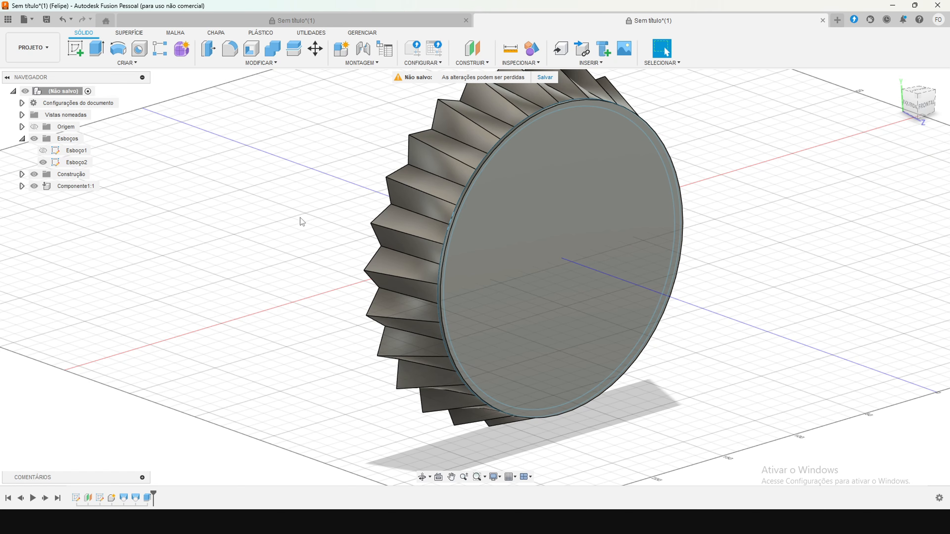
# Step: Hide the circle sketch and orient the cap to its front view
pyautogui.click(43, 162)
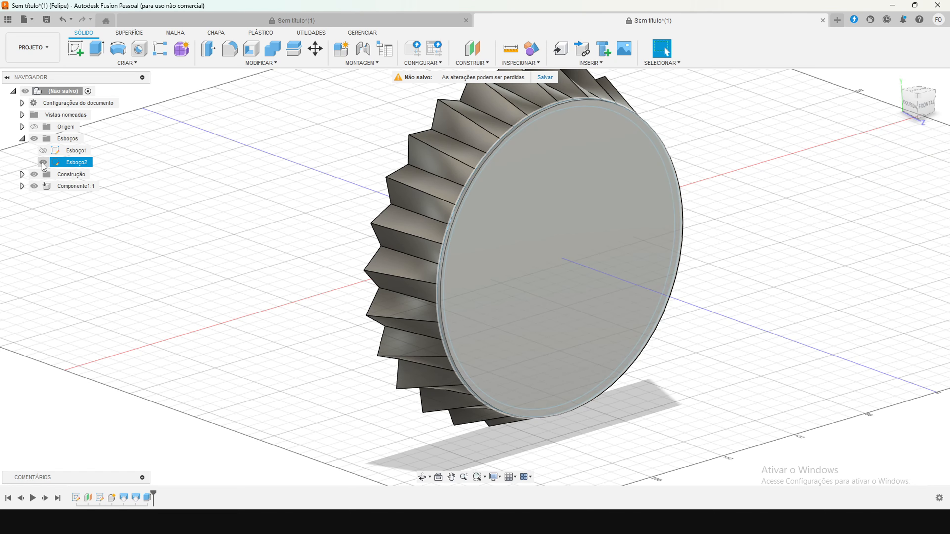
pyautogui.click(43, 162)
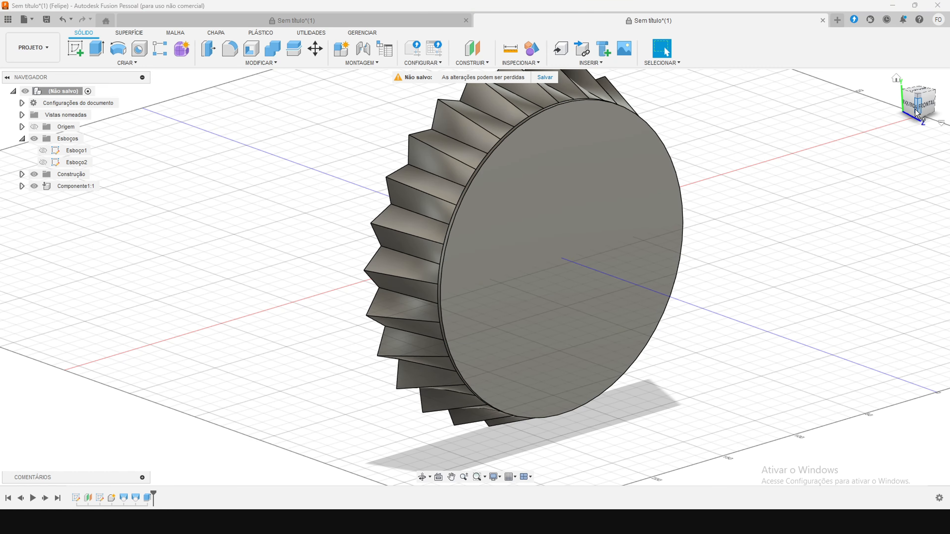
pyautogui.keyDown('shift'); pyautogui.moveTo(475, 271); pyautogui.dragTo(475, 278, button='middle'); pyautogui.keyUp('shift')
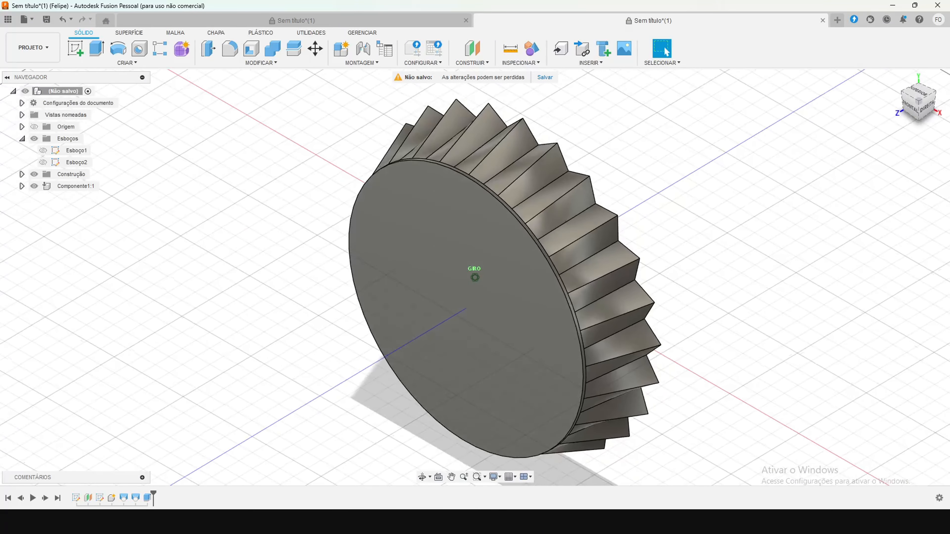
pyautogui.click(911, 107)
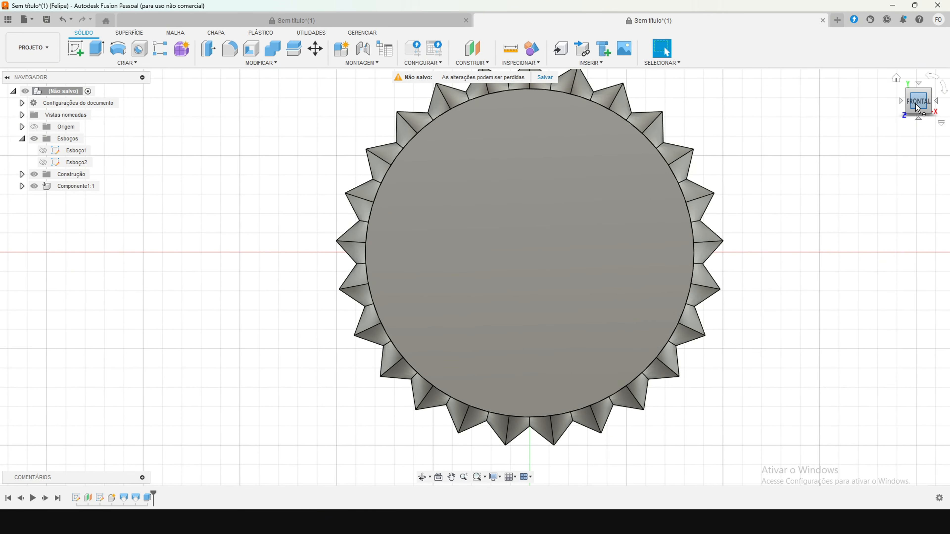
pyautogui.click(910, 112)
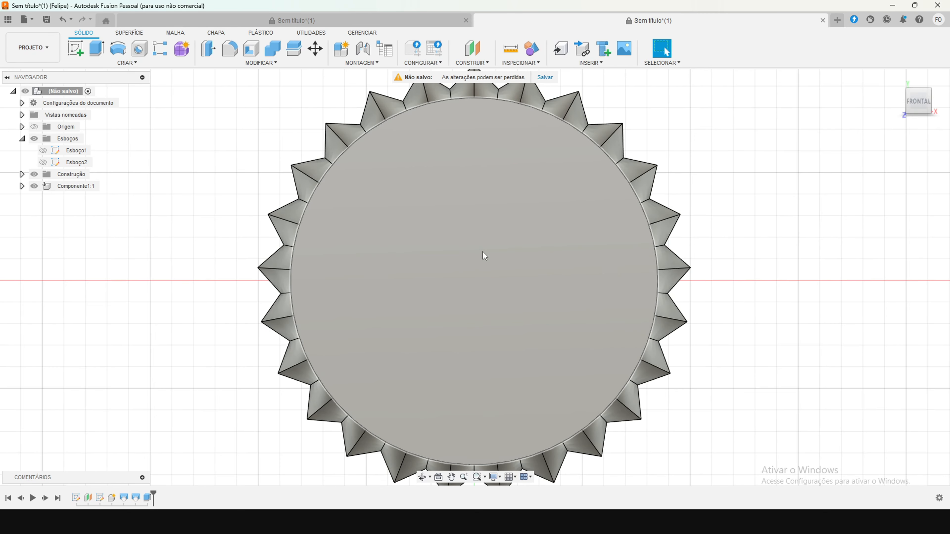
pyautogui.scroll(-1, 483, 252)
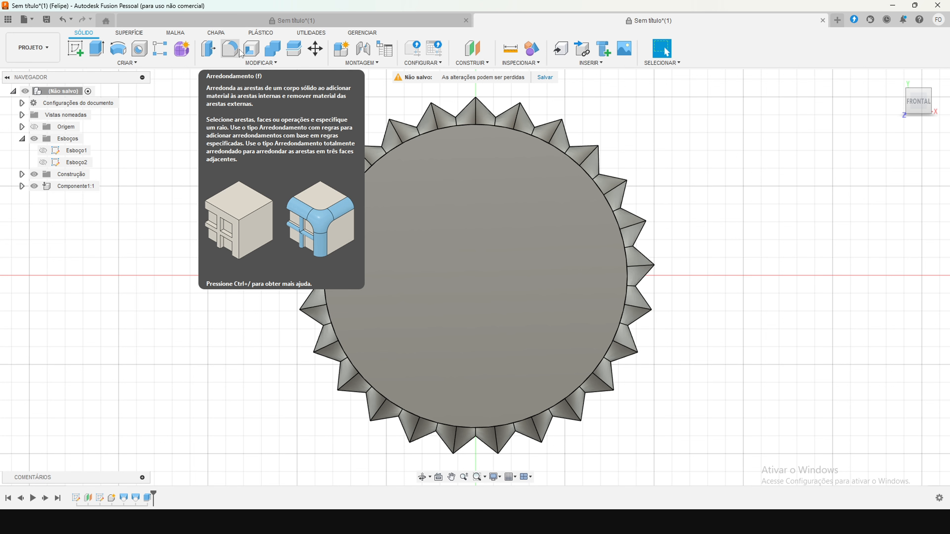
# Step: Start a constant-radius Fillet and select the first six ridge and valley edges clockwise from the topmost tooth
pyautogui.click(260, 63)
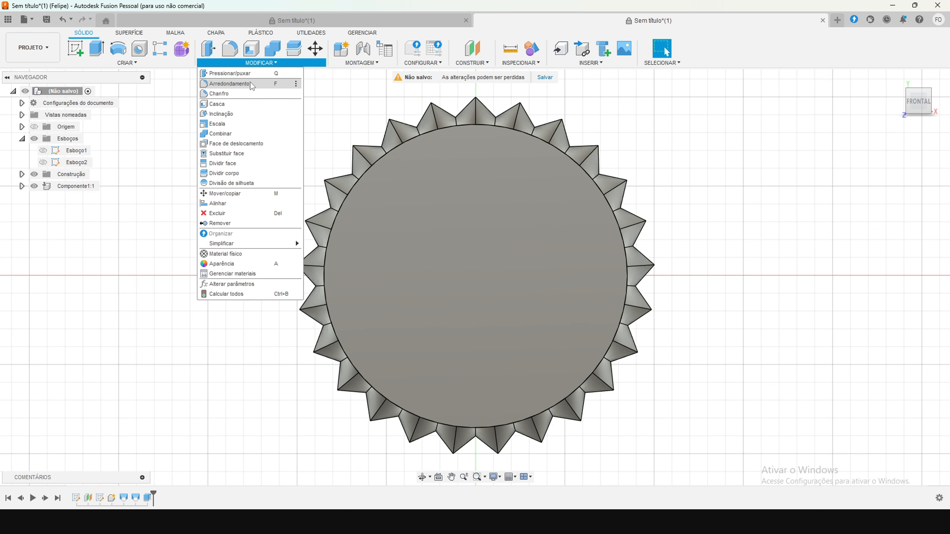
pyautogui.click(230, 84)
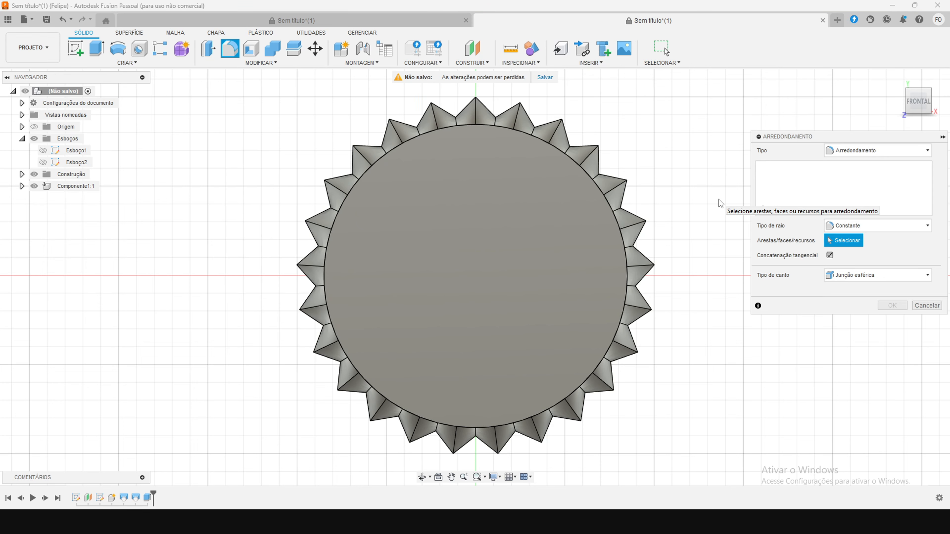
pyautogui.click(476, 113)
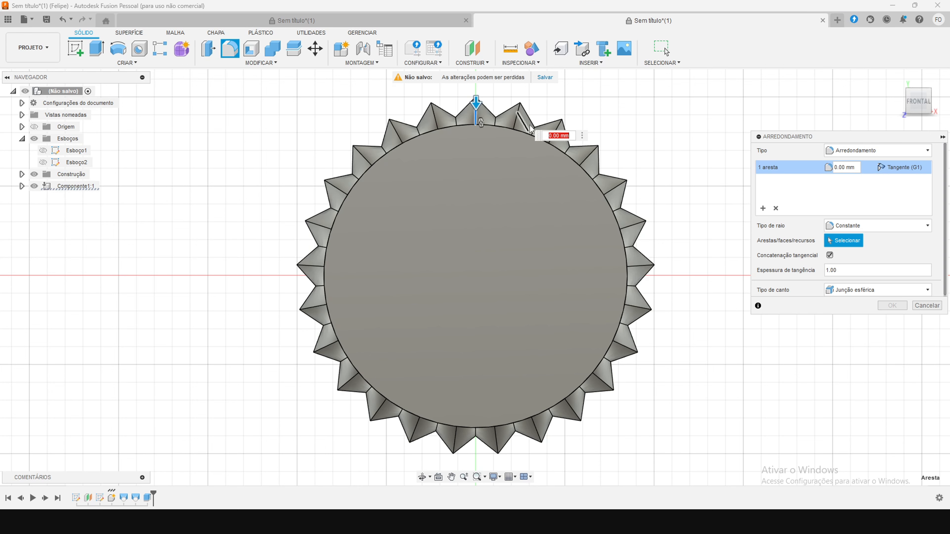
pyautogui.scroll(-1, 513, 109)
pyautogui.scroll(4, 514, 108)
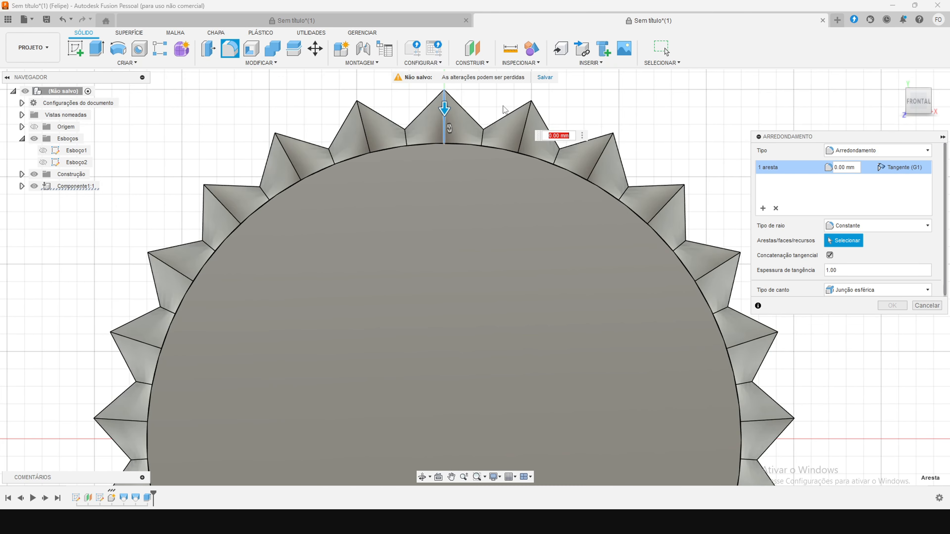
pyautogui.click(482, 139)
pyautogui.click(526, 121)
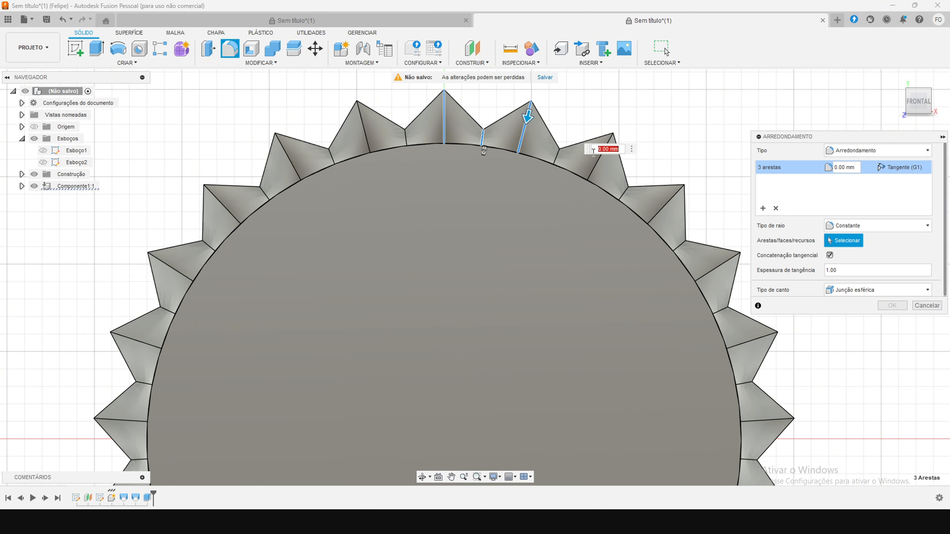
pyautogui.click(592, 171)
pyautogui.click(557, 158)
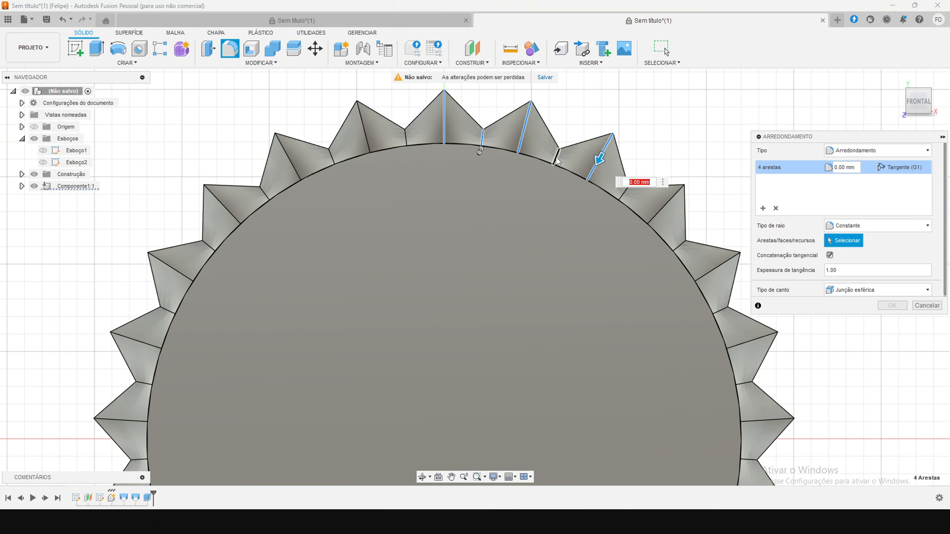
pyautogui.click(628, 194)
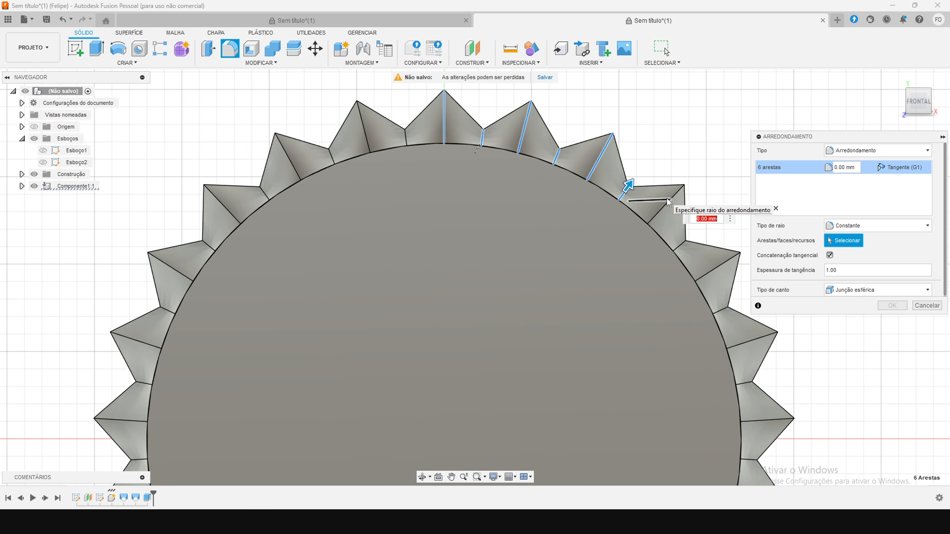
# Step: Add all remaining ridge and valley edges around the toothed side of the cap to the fillet selection
pyautogui.scroll(-3, 667, 198)
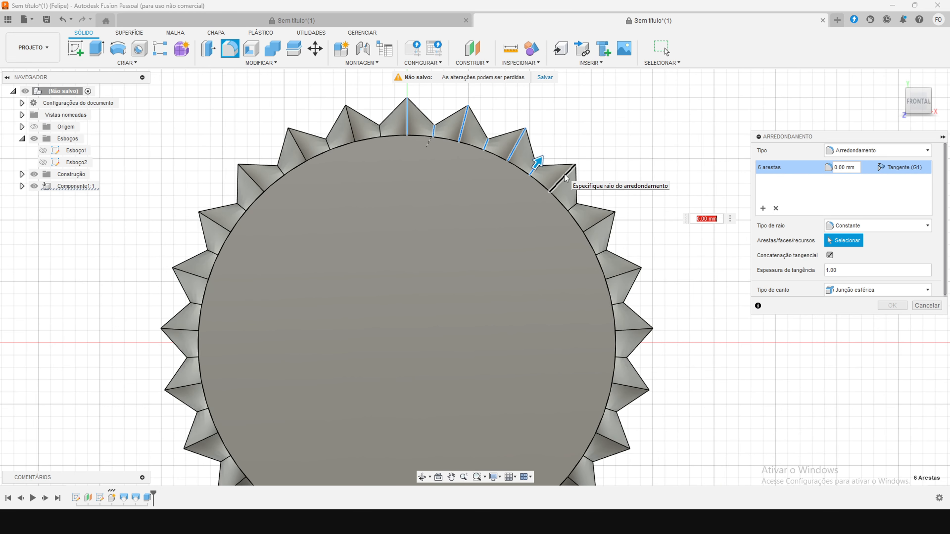
pyautogui.moveTo(565, 178)
pyautogui.mouseDown()
pyautogui.moveTo(599, 210)
pyautogui.moveTo(633, 299)
pyautogui.mouseUp()
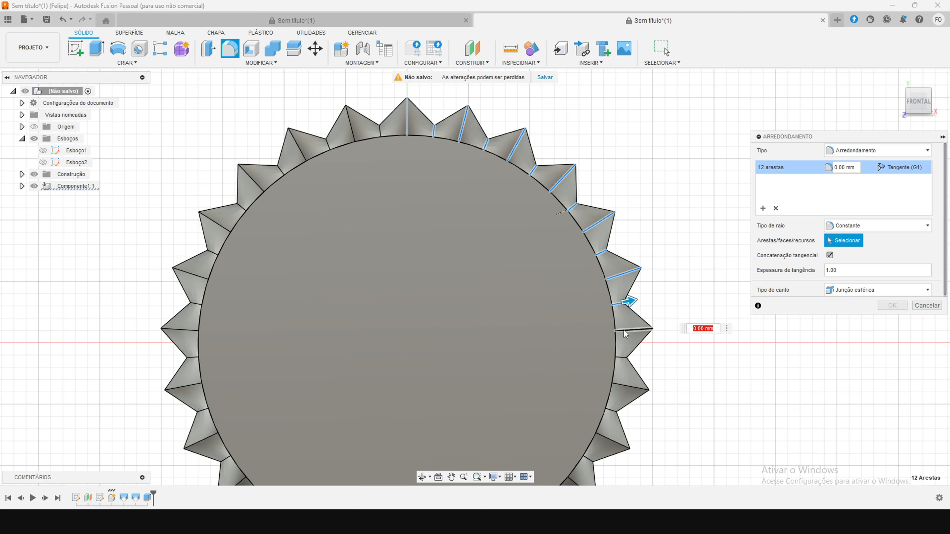
pyautogui.scroll(3, 632, 300)
pyautogui.moveTo(558, 377)
pyautogui.mouseDown()
pyautogui.moveTo(265, 399)
pyautogui.moveTo(222, 388)
pyautogui.moveTo(240, 261)
pyautogui.moveTo(338, 187)
pyautogui.mouseUp()
pyautogui.scroll(-3, 222, 388)
pyautogui.scroll(2, 239, 260)
pyautogui.scroll(-5, 339, 187)
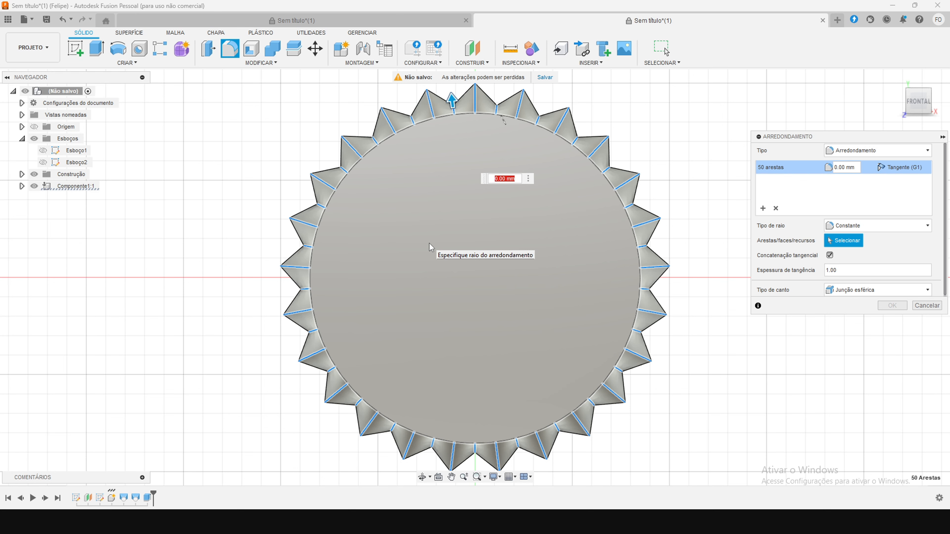
# Step: Set the radius of the ridge and valley edge fillet to 4 mm and apply it
pyautogui.write('2')
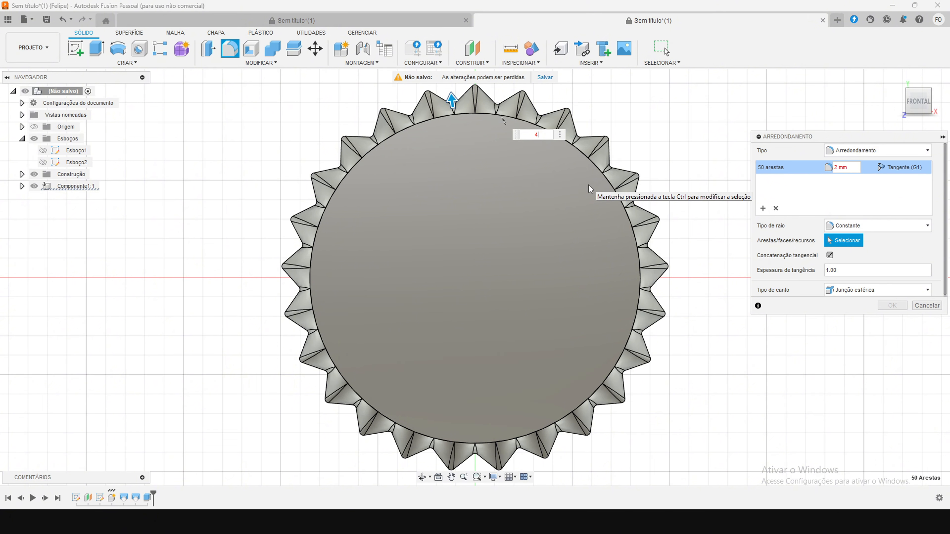
pyautogui.press('Return')
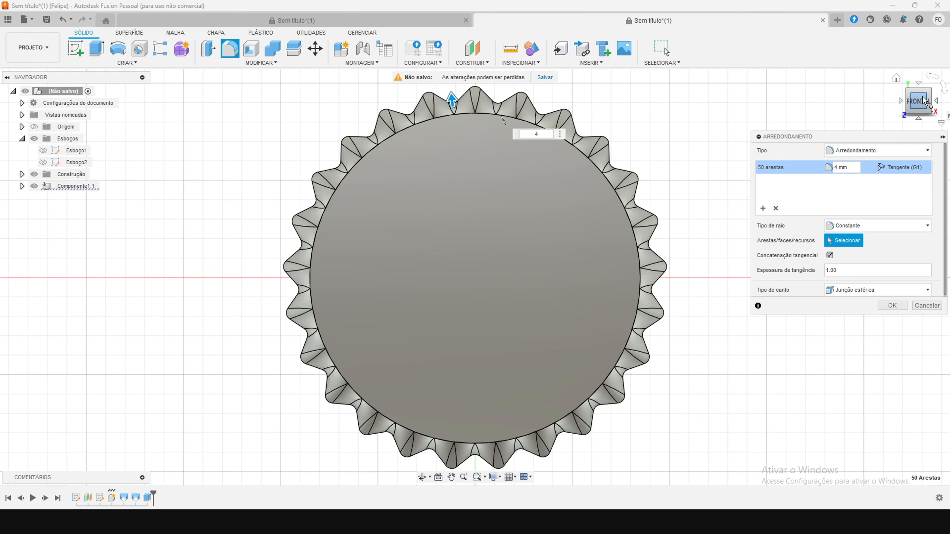
pyautogui.moveTo(923, 101)
pyautogui.mouseDown()
pyautogui.moveTo(931, 105)
pyautogui.moveTo(919, 105)
pyautogui.mouseUp()
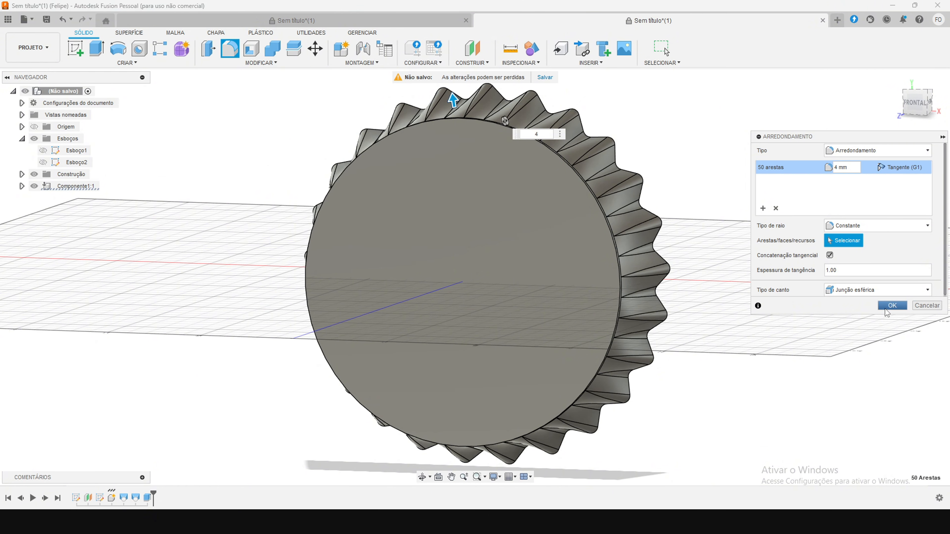
pyautogui.click(892, 305)
# Step: Fillet the circular edge around the cap's closed round face with a constant 6 mm radius
pyautogui.keyDown('shift'); pyautogui.moveTo(478, 276); pyautogui.dragTo(548, 275, button='middle'); pyautogui.keyUp('shift')
pyautogui.scroll(5, 558, 263)
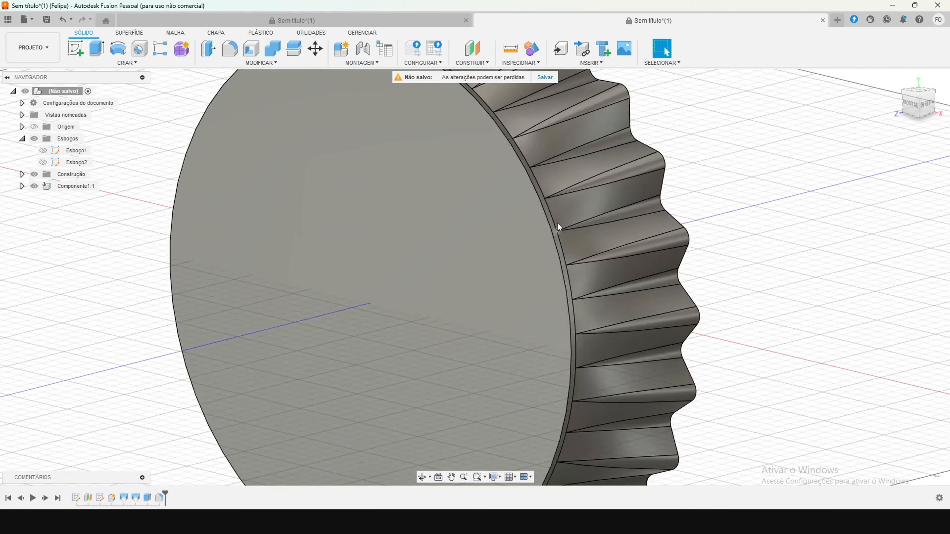
pyautogui.scroll(-3, 558, 266)
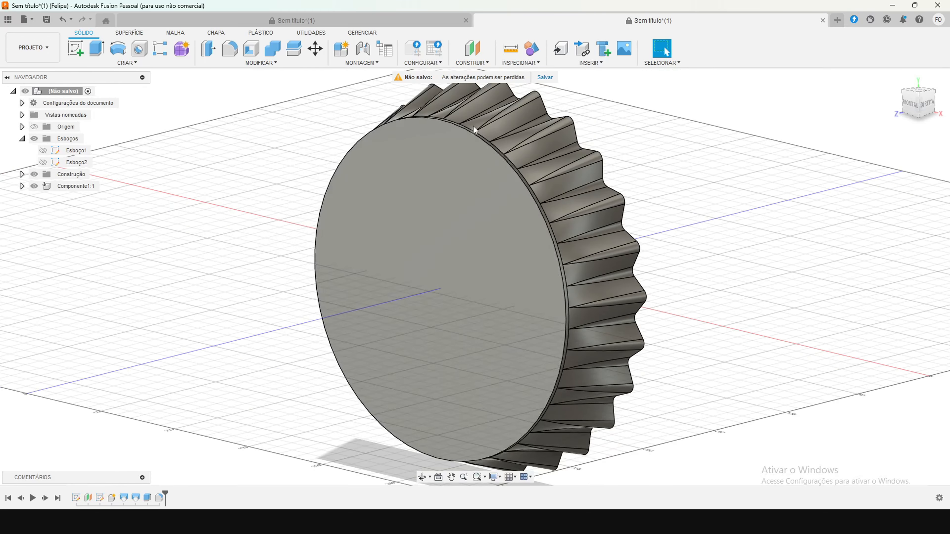
pyautogui.click(563, 266)
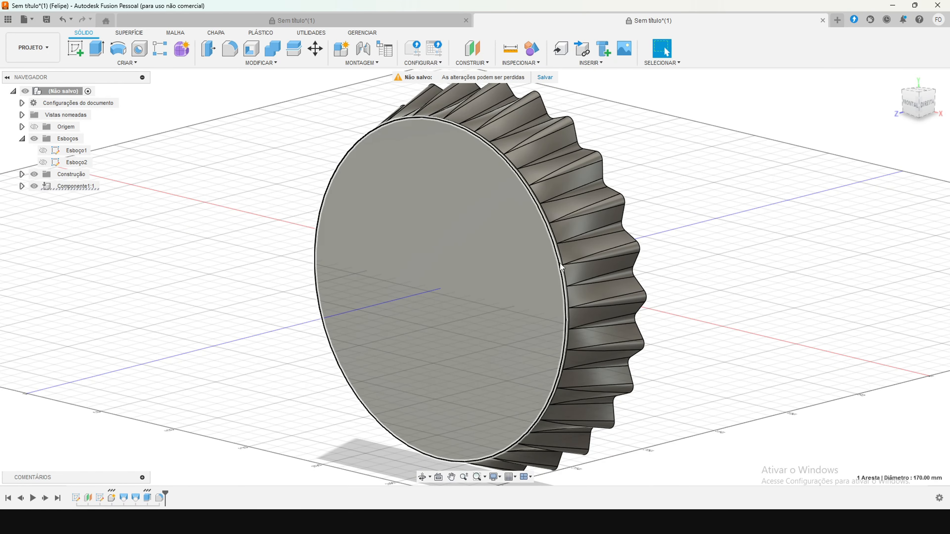
pyautogui.click(231, 49)
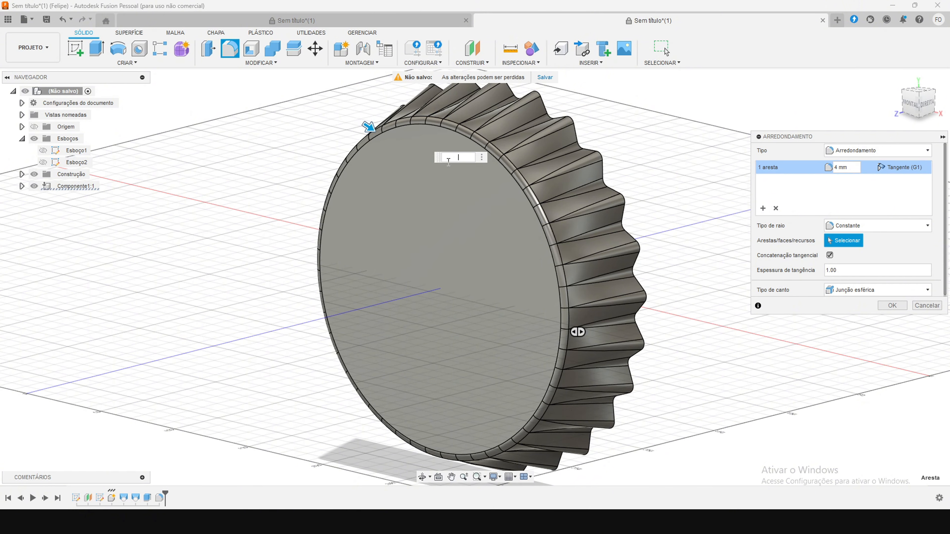
pyautogui.write('6')
pyautogui.click(892, 306)
pyautogui.scroll(-3, 673, 219)
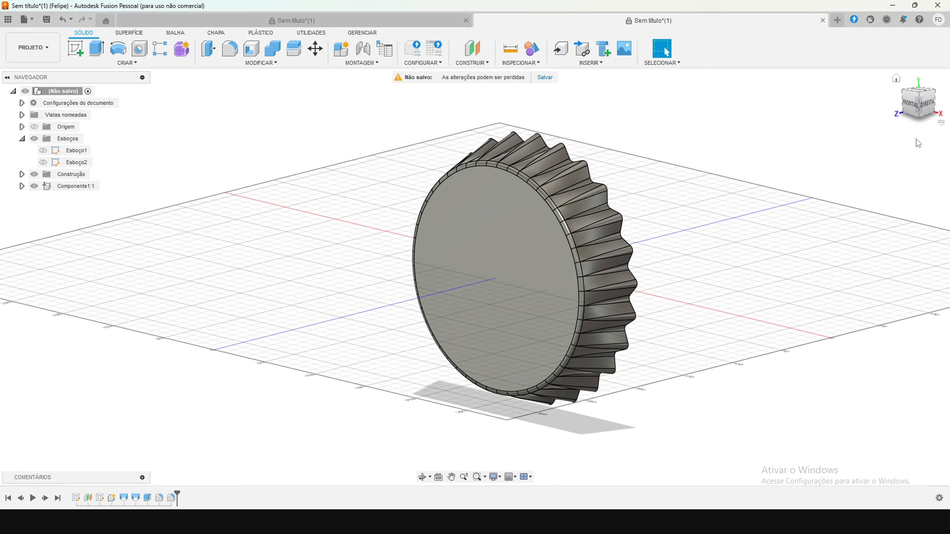
# Step: Set up an export of the cap design as a Fusion file (*.f3d) named Tampa
pyautogui.click(922, 109)
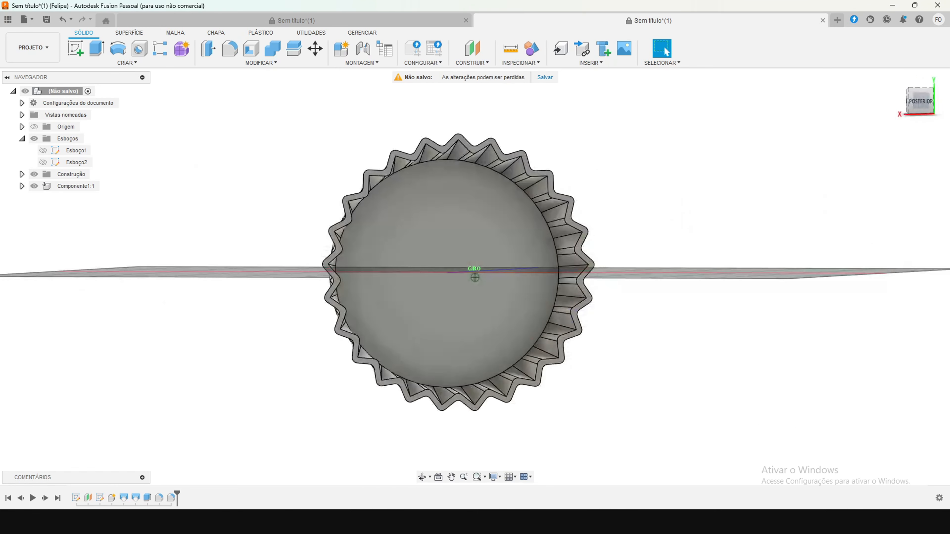
pyautogui.moveTo(475, 277)
pyautogui.keyDown('shift'); pyautogui.mouseDown(button='middle')
pyautogui.moveTo(625, 277)
pyautogui.moveTo(599, 250)
pyautogui.moveTo(905, 124)
pyautogui.mouseUp(button='middle'); pyautogui.keyUp('shift')
pyautogui.scroll(2, 632, 190)
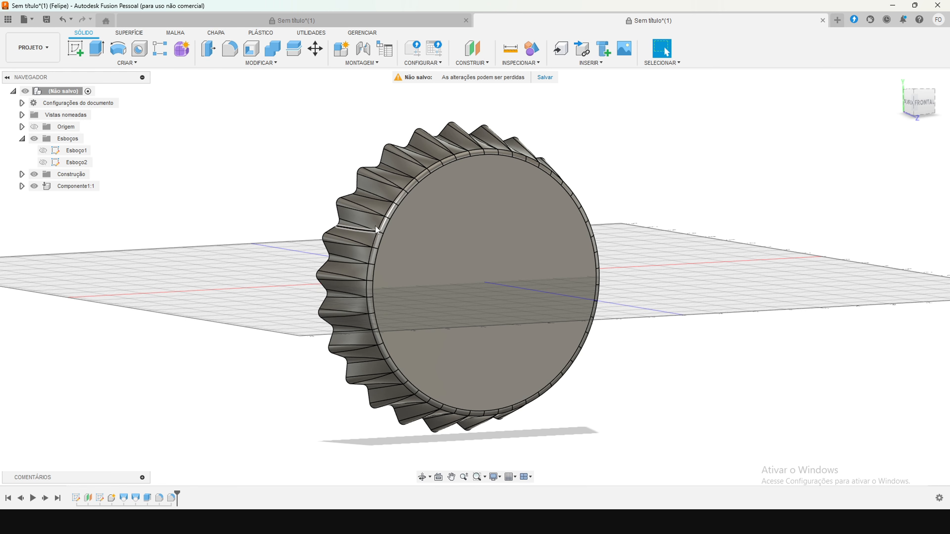
pyautogui.click(26, 20)
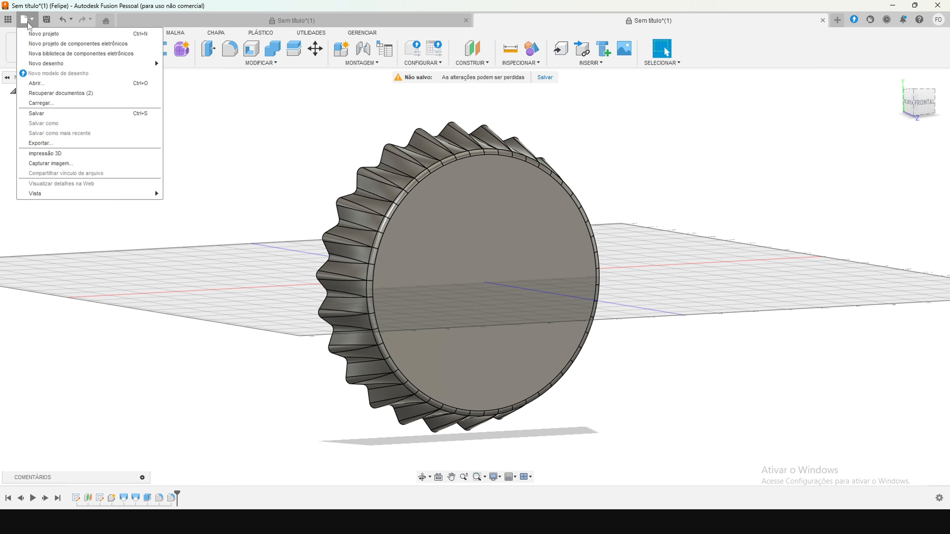
pyautogui.click(50, 145)
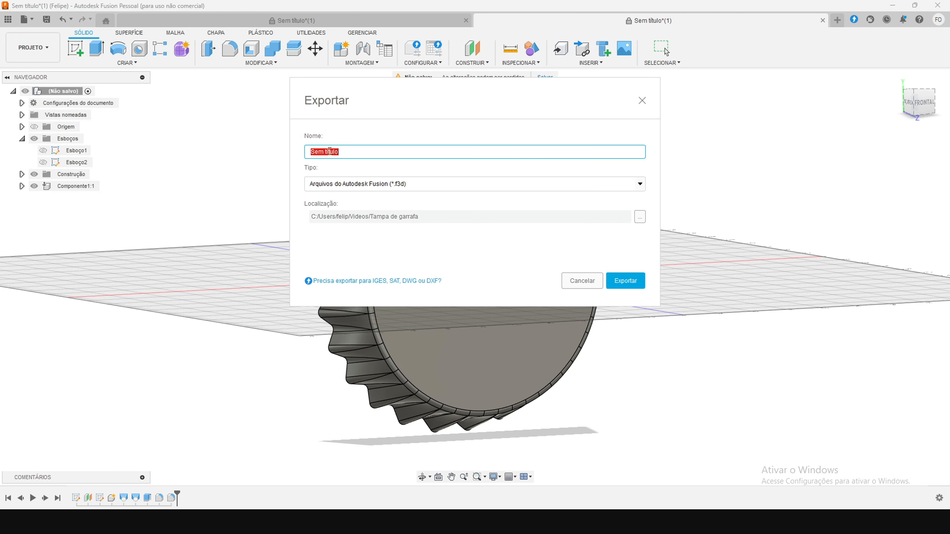
pyautogui.click(357, 153)
pyautogui.moveTo(382, 152); pyautogui.dragTo(280, 155)
pyautogui.write('Tampa')
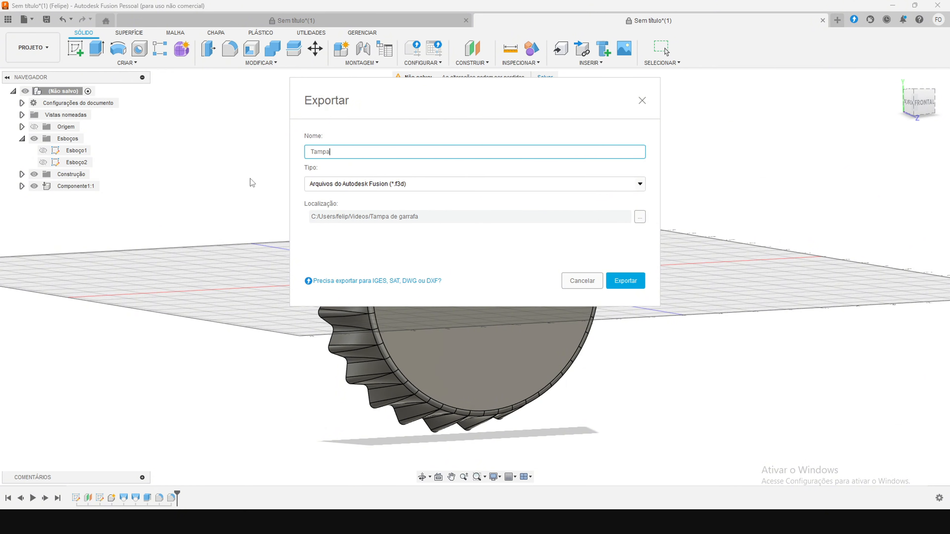
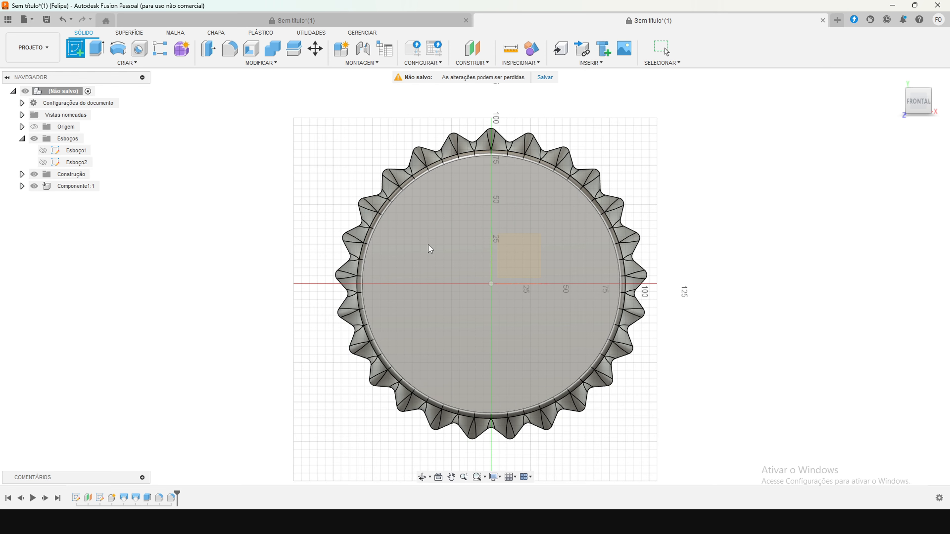
# Step: Create a sketch on the cap's round front face and insert Logo.dxf from the Tampa de garrafa folder, in centimetres with zero X and Y offsets
pyautogui.click(429, 245)
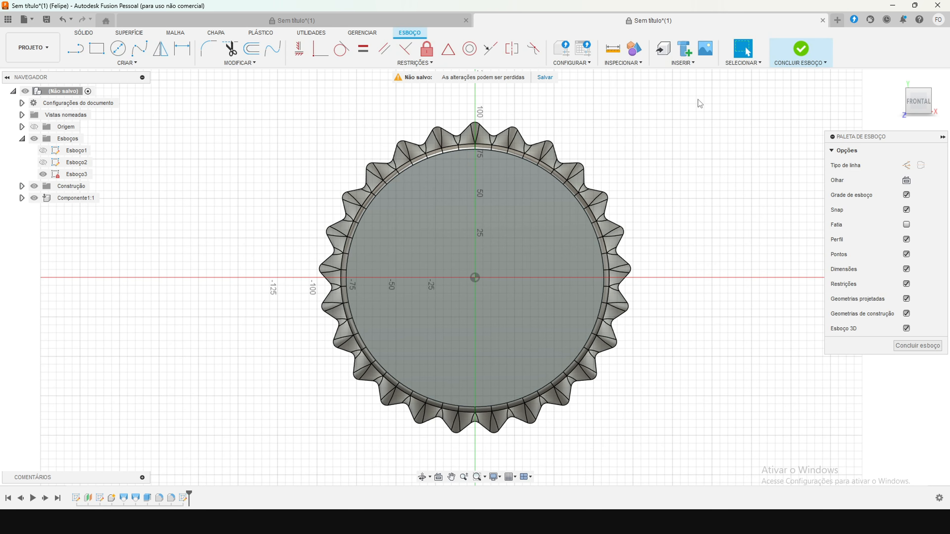
pyautogui.click(676, 64)
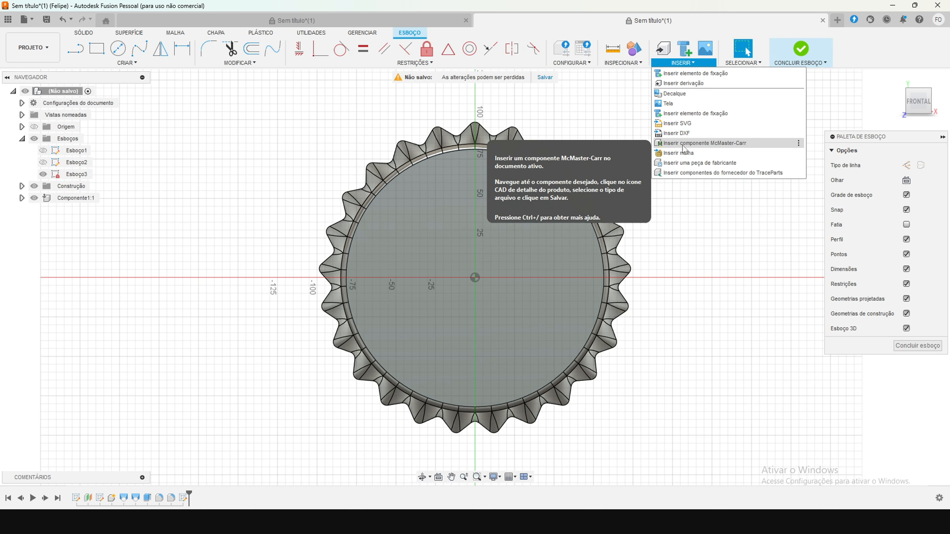
pyautogui.click(676, 133)
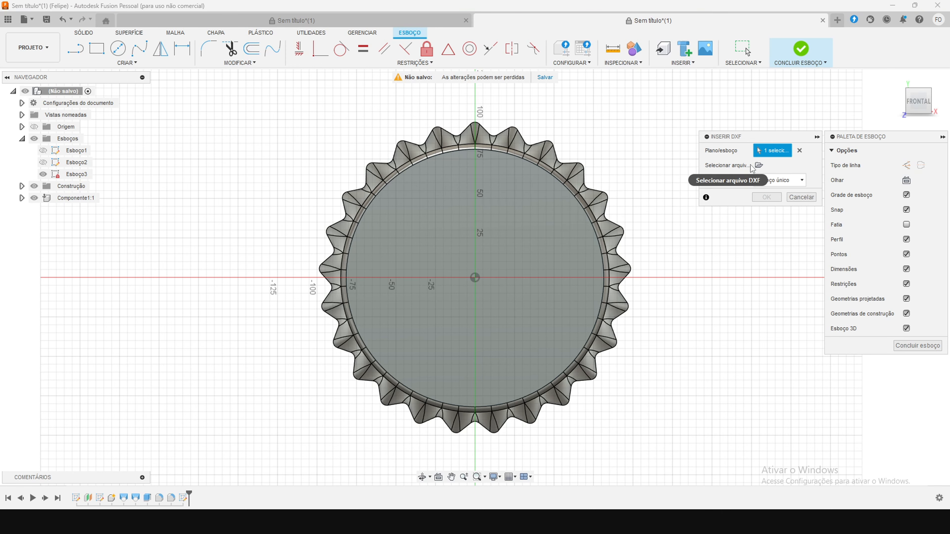
pyautogui.click(759, 166)
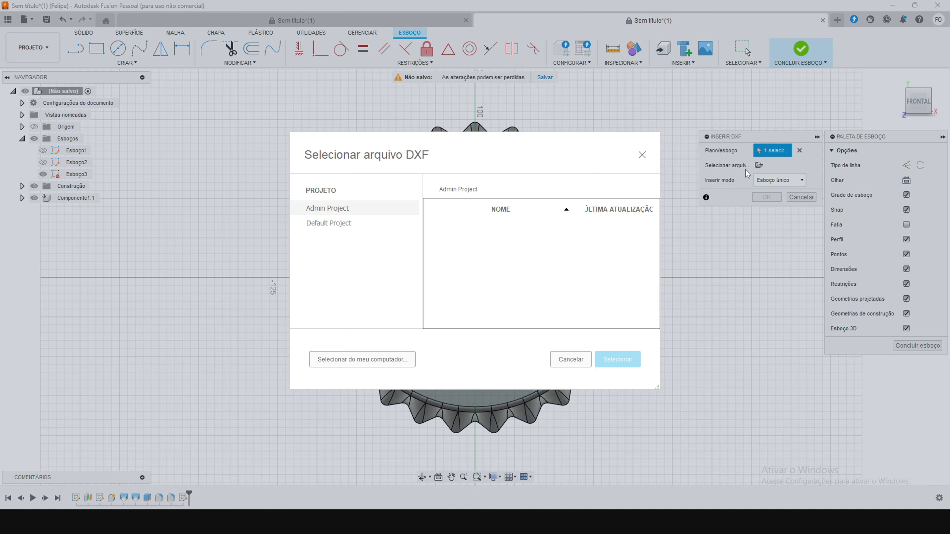
pyautogui.click(362, 359)
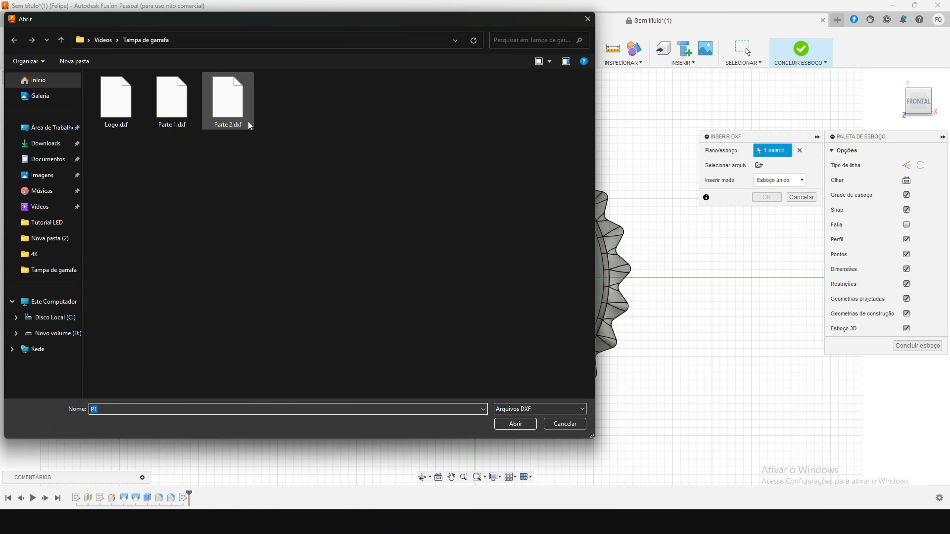
pyautogui.click(131, 105)
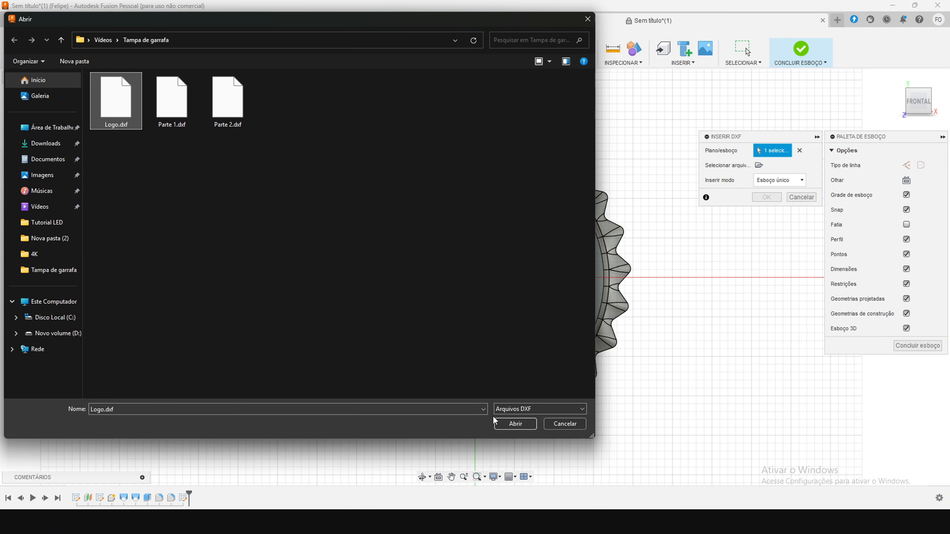
pyautogui.click(498, 423)
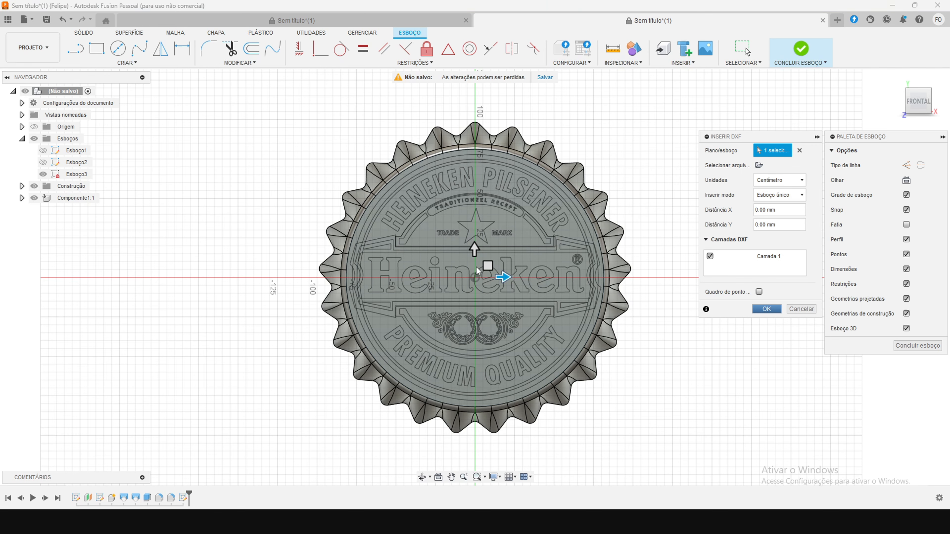
pyautogui.press('Return')
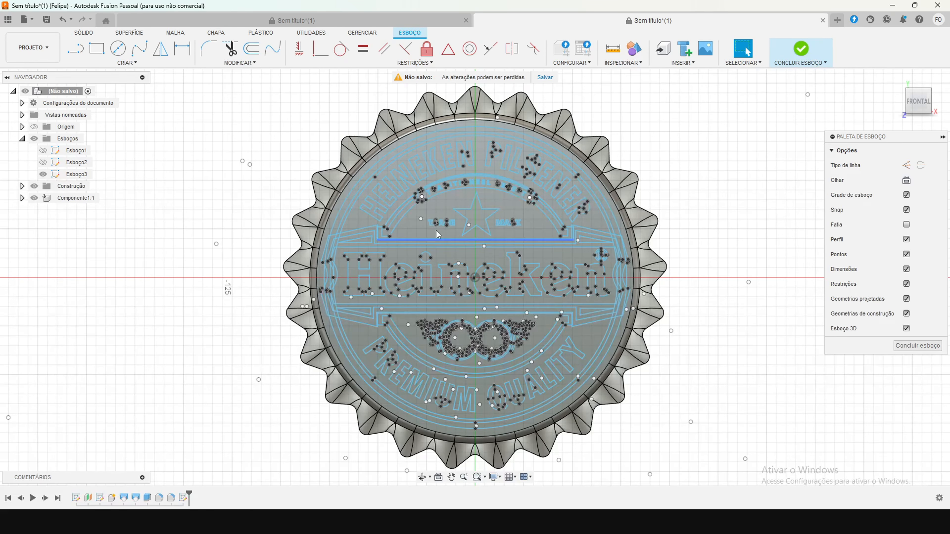
# Step: Inspect the imported logo linework on the cap face and finish the sketch
pyautogui.scroll(3, 490, 339)
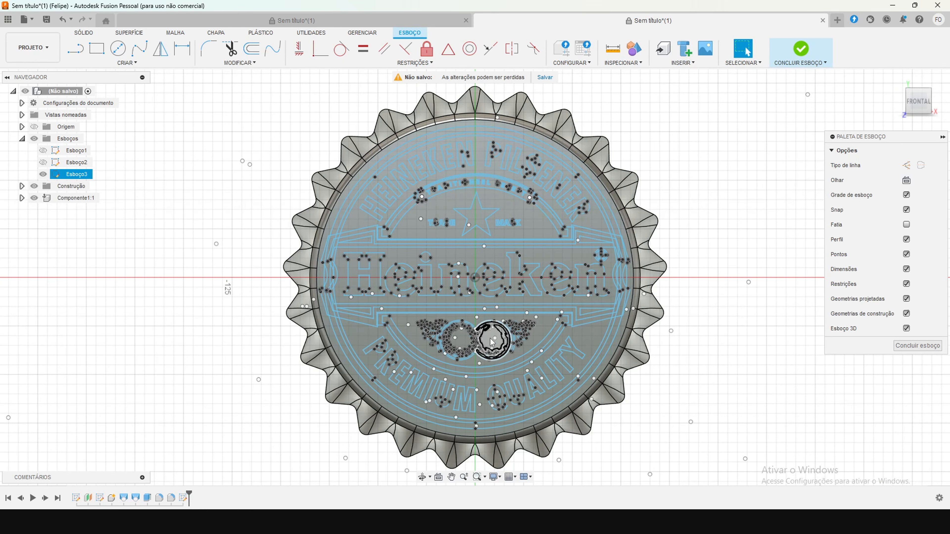
pyautogui.scroll(-4, 490, 339)
pyautogui.scroll(8, 511, 329)
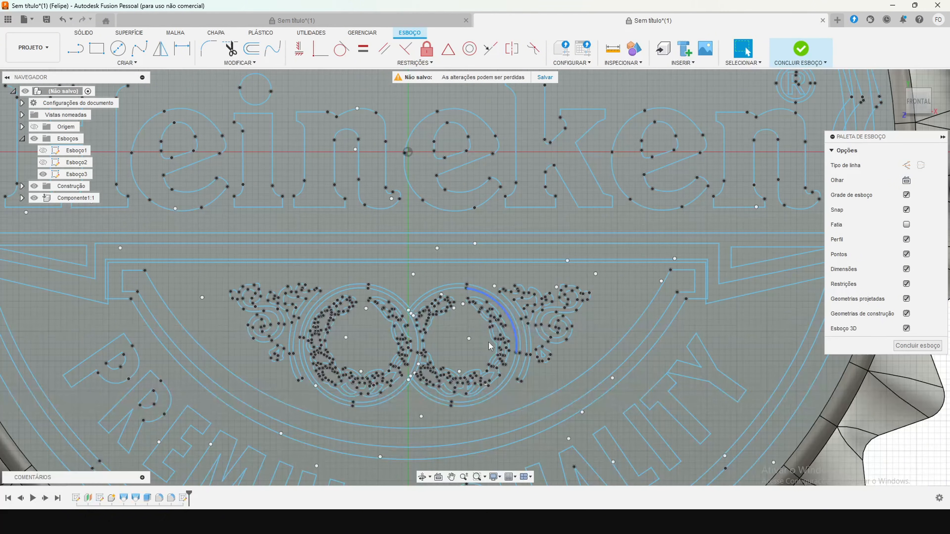
pyautogui.scroll(-2, 407, 335)
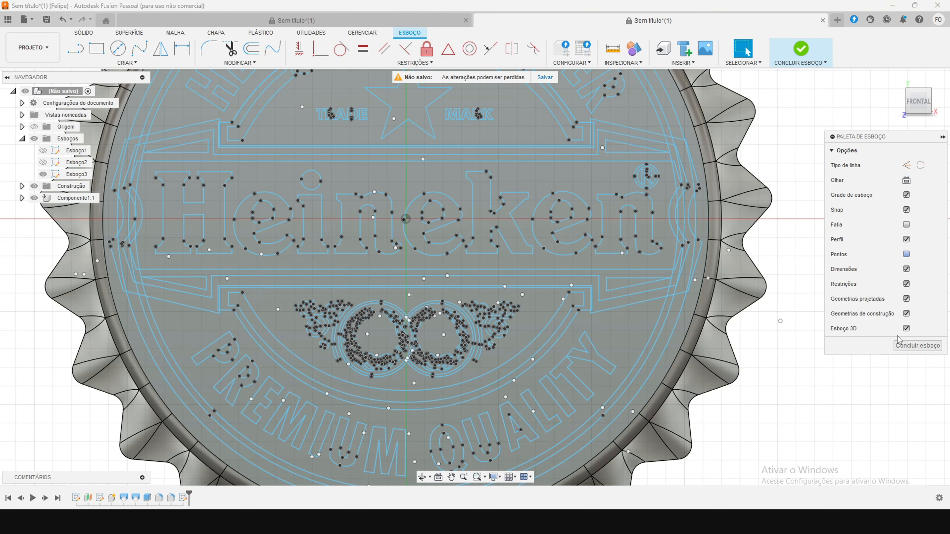
pyautogui.click(921, 348)
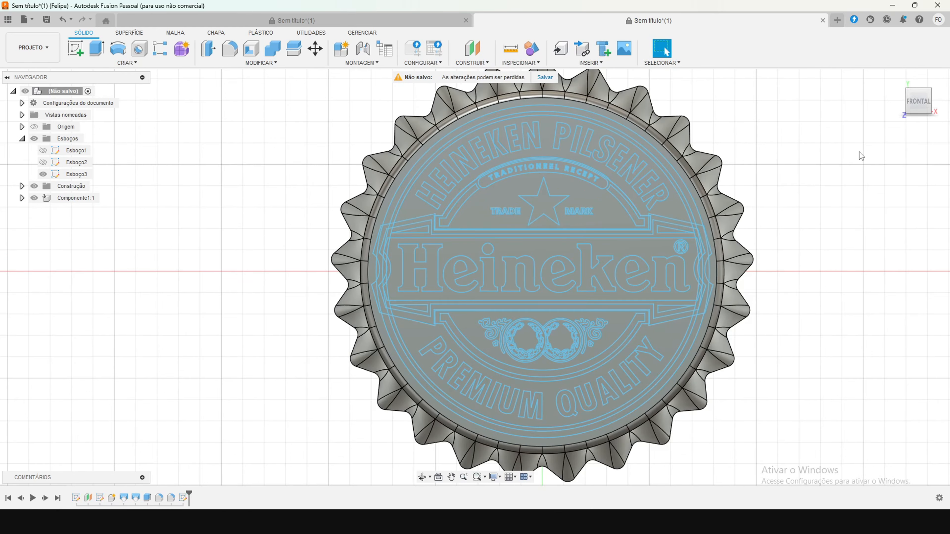
# Step: Rename the cap component as Tampa
pyautogui.moveTo(474, 277)
pyautogui.keyDown('shift'); pyautogui.mouseDown(button='middle')
pyautogui.moveTo(502, 269)
pyautogui.moveTo(366, 271)
pyautogui.moveTo(478, 270)
pyautogui.moveTo(475, 285)
pyautogui.moveTo(419, 273)
pyautogui.mouseUp(button='middle'); pyautogui.keyUp('shift')
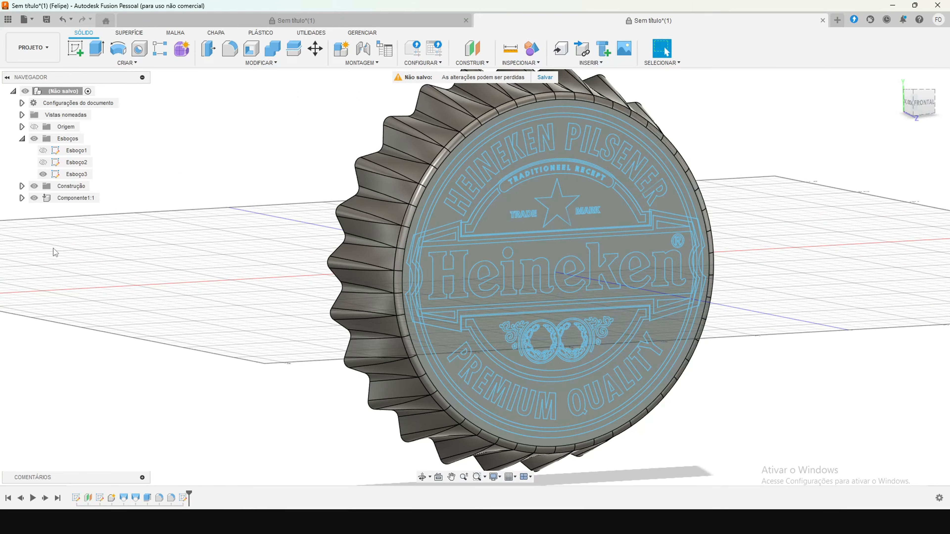
pyautogui.rightClick(72, 202)
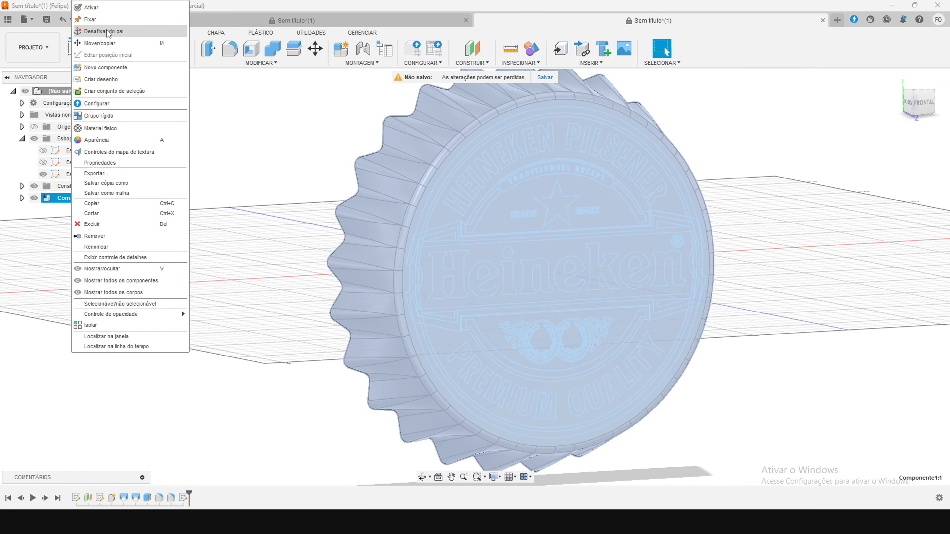
pyautogui.click(118, 35)
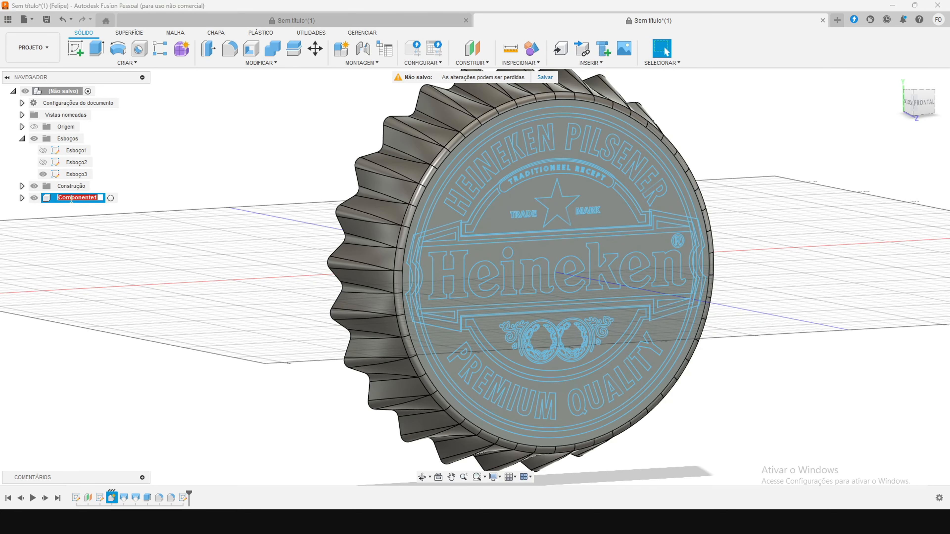
pyautogui.click(67, 206)
pyautogui.click(74, 201)
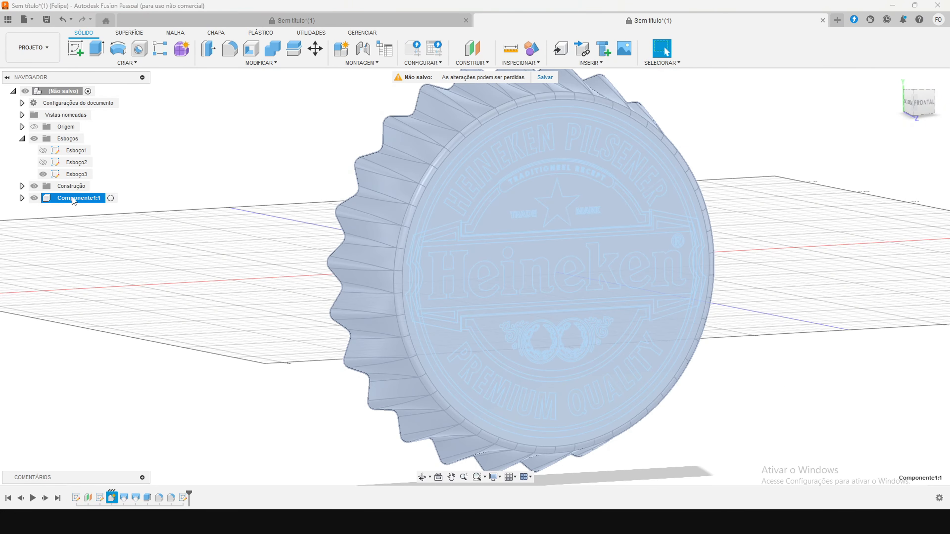
pyautogui.doubleClick(74, 200)
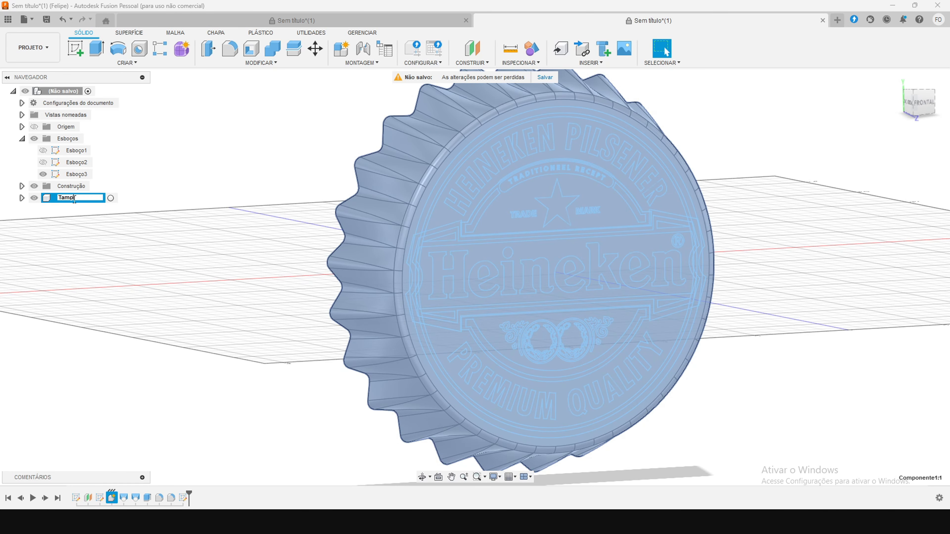
pyautogui.write('Tampa')
pyautogui.press('Return')
pyautogui.click(185, 229)
# Step: Hide the Tampa component so that only the logo sketch is displayed
pyautogui.scroll(3, 173, 341)
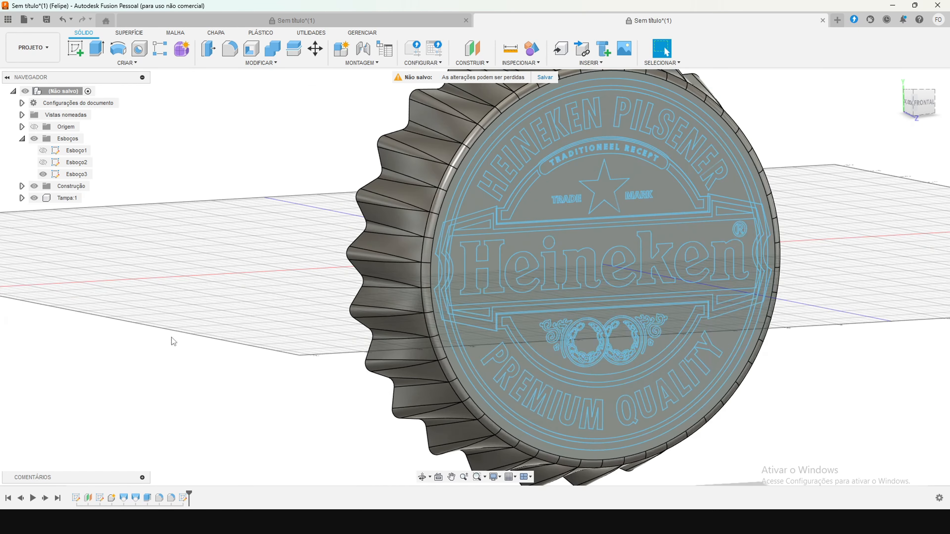
pyautogui.scroll(-3, 173, 341)
pyautogui.click(43, 152)
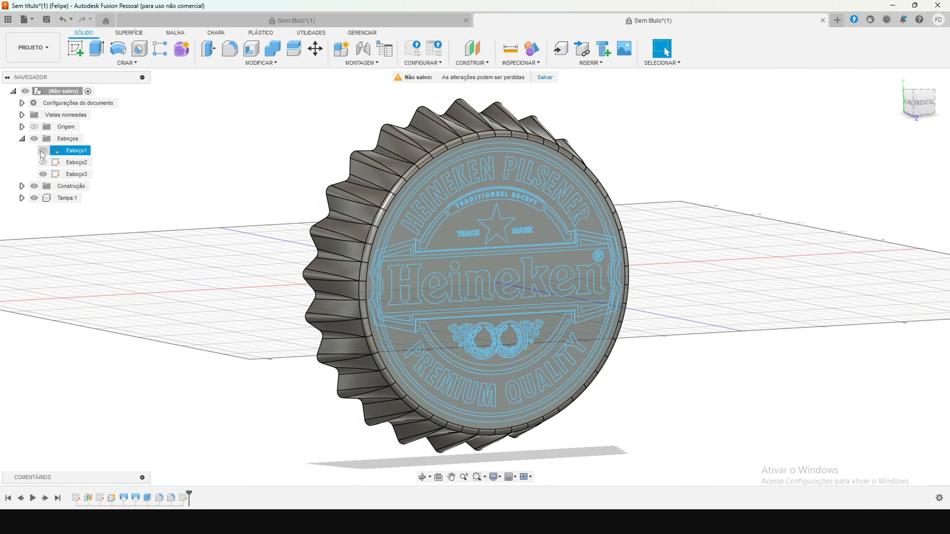
pyautogui.press('Escape')
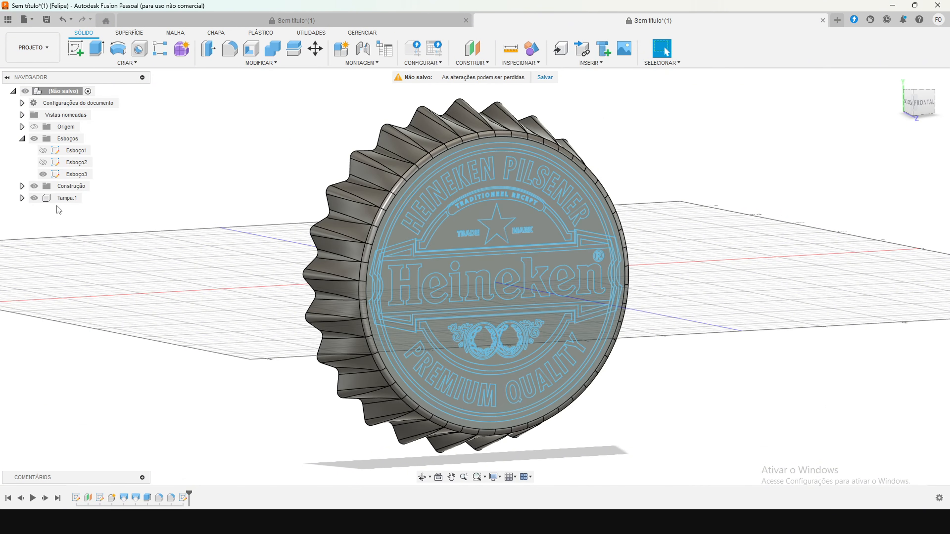
pyautogui.click(34, 199)
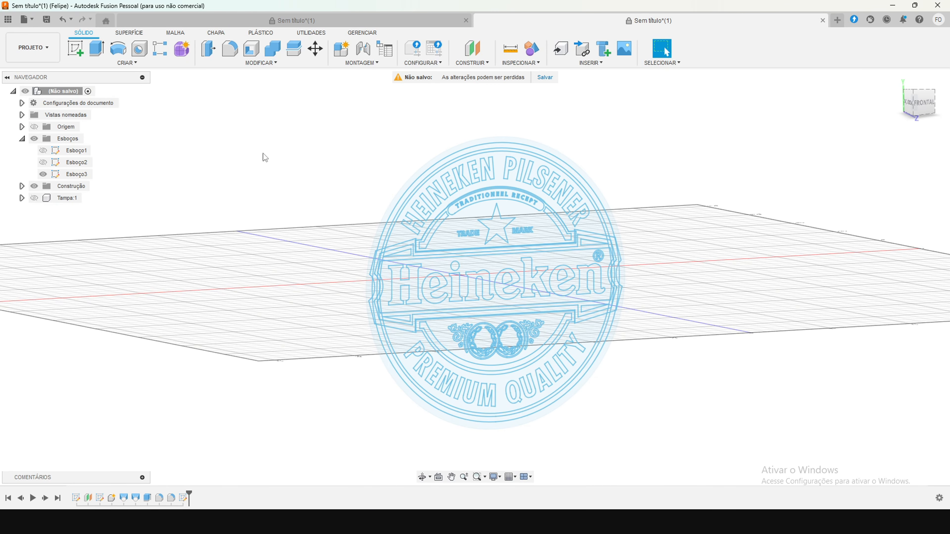
# Step: Show the Tampa component and start an extrusion of all the logo profiles, leaving out the thin outer ring profile
pyautogui.moveTo(265, 101)
pyautogui.mouseDown()
pyautogui.moveTo(664, 314)
pyautogui.moveTo(521, 276)
pyautogui.moveTo(247, 107)
pyautogui.moveTo(519, 288)
pyautogui.moveTo(653, 392)
pyautogui.moveTo(665, 443)
pyautogui.mouseUp()
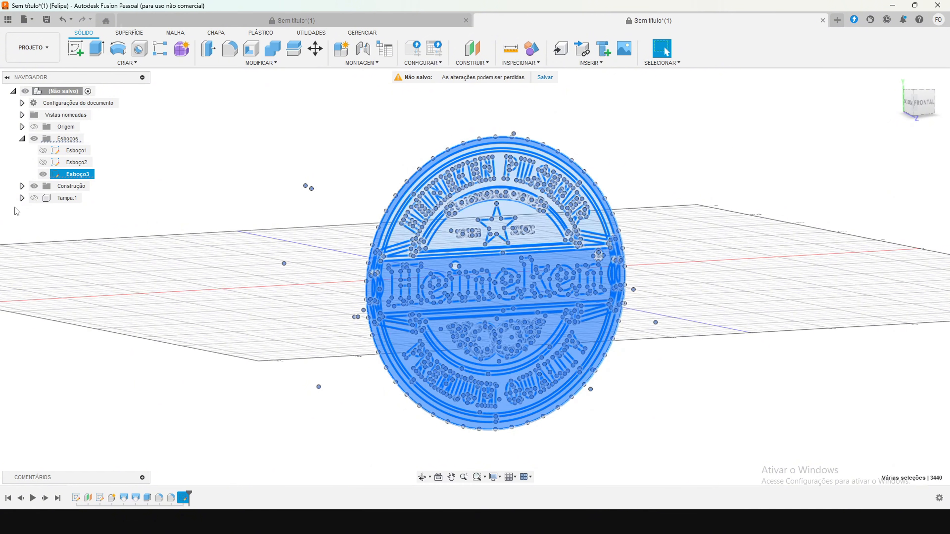
pyautogui.click(34, 198)
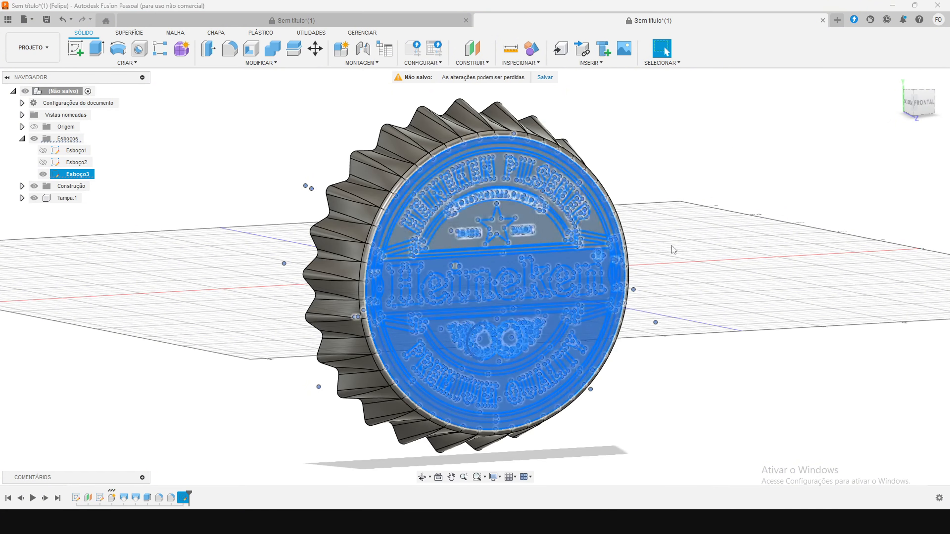
pyautogui.click(97, 55)
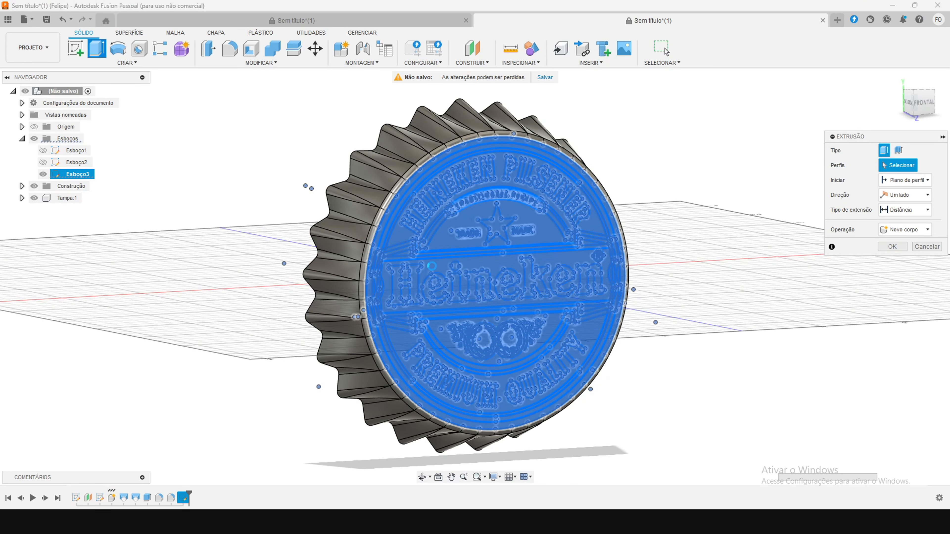
pyautogui.moveTo(434, 408); pyautogui.dragTo(561, 316)
pyautogui.scroll(10, 411, 394)
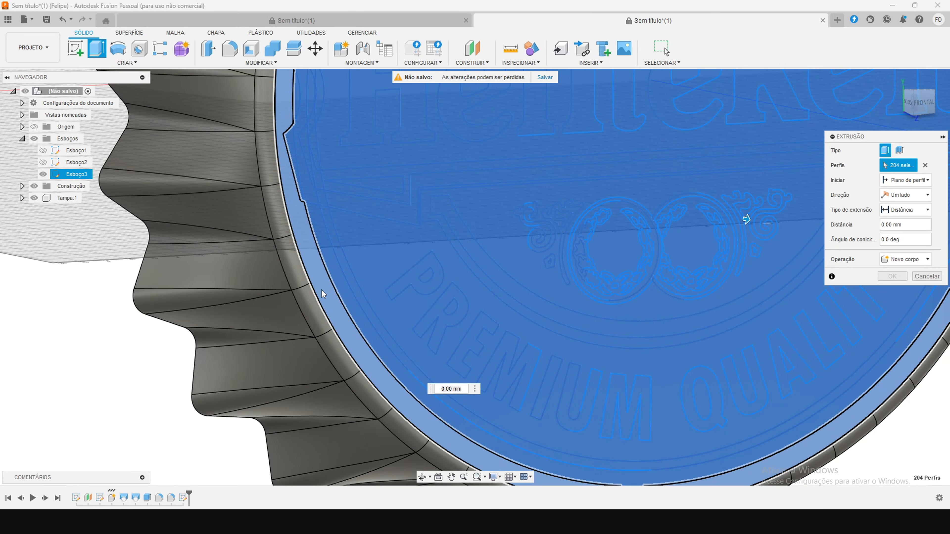
pyautogui.click(389, 403)
pyautogui.scroll(-5, 392, 397)
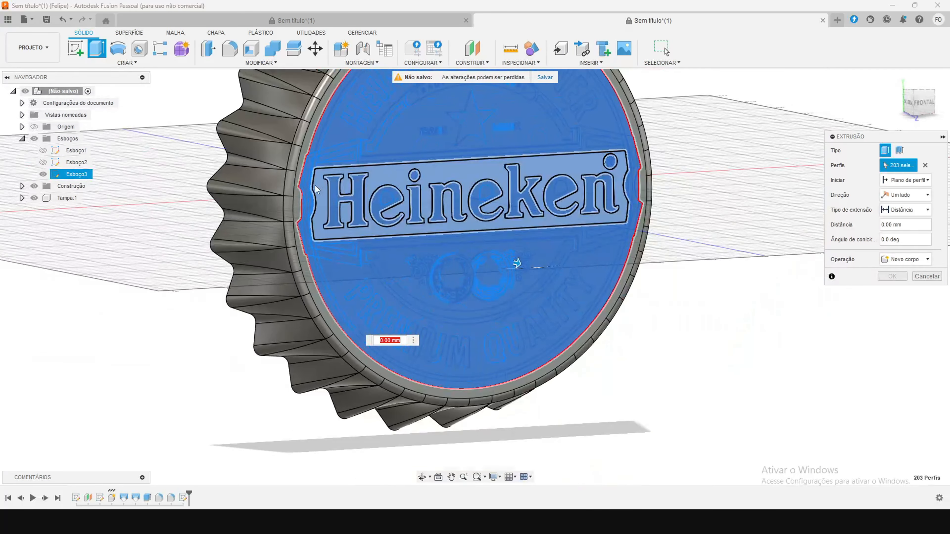
# Step: Extrude the selected logo profiles -1 mm as a cut into the cap face
pyautogui.scroll(5, 310, 100)
pyautogui.scroll(-5, 310, 101)
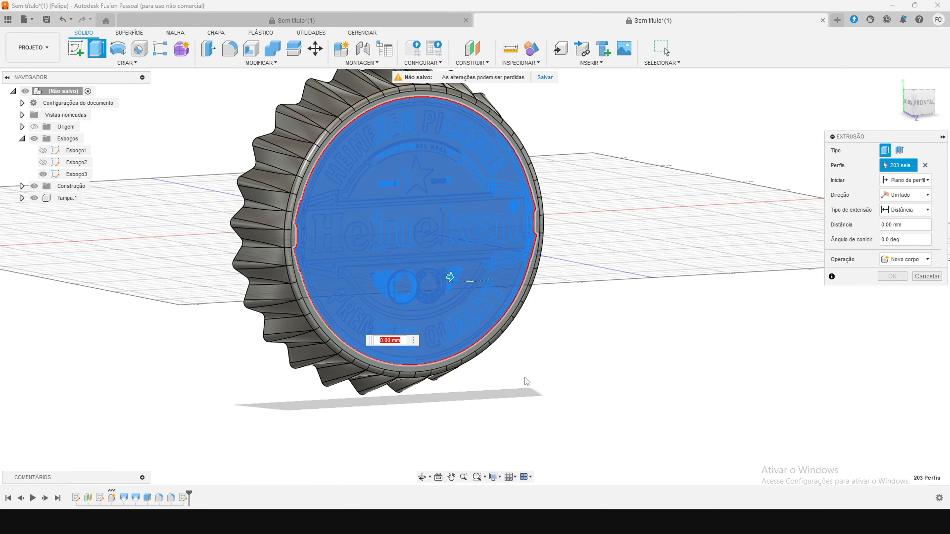
pyautogui.scroll(1, 389, 187)
pyautogui.scroll(2, 389, 188)
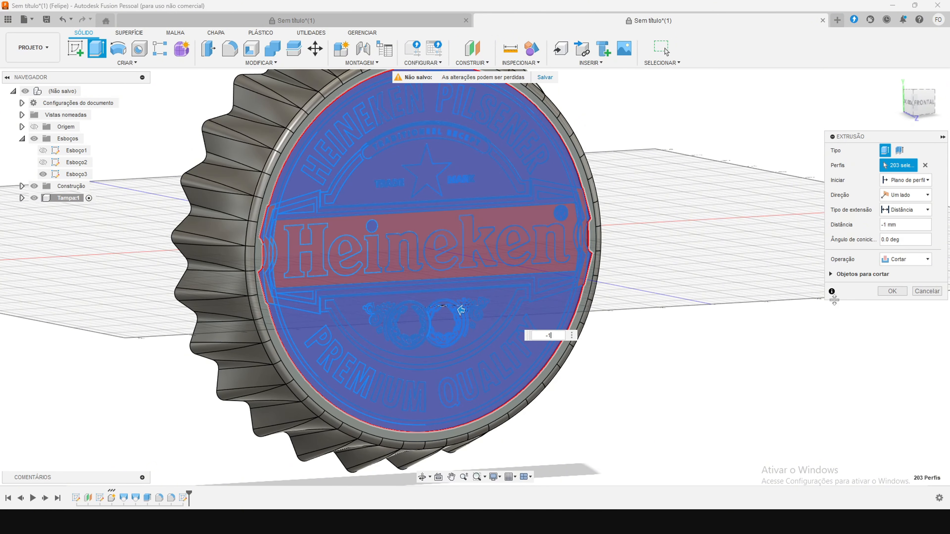
pyautogui.click(893, 291)
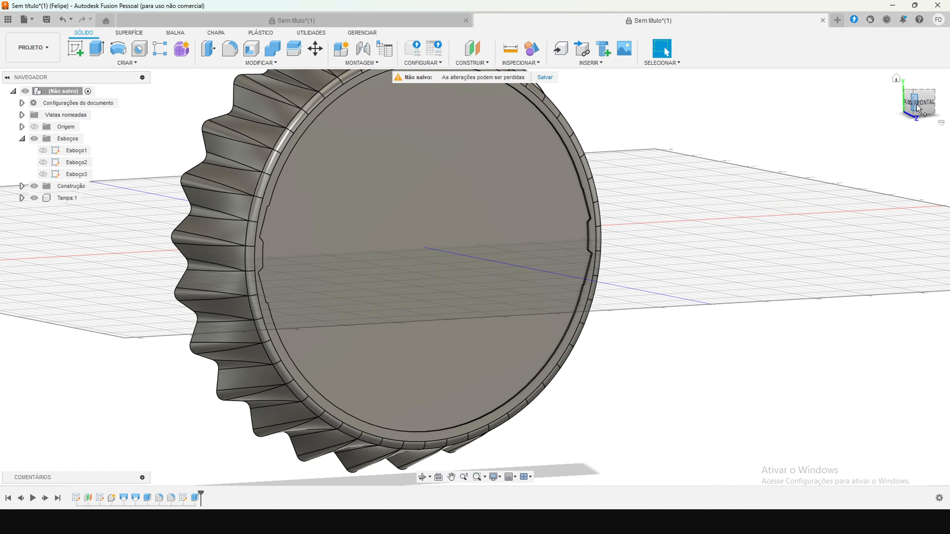
# Step: Display the logo sketch (Esboço3) again and face the recessed front of the cap straight on
pyautogui.moveTo(918, 109); pyautogui.dragTo(891, 127)
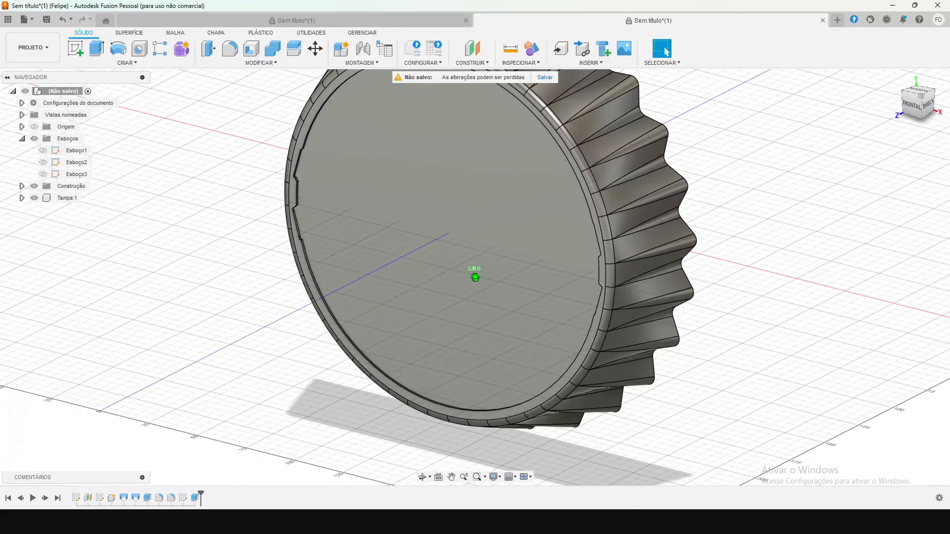
pyautogui.scroll(-3, 732, 386)
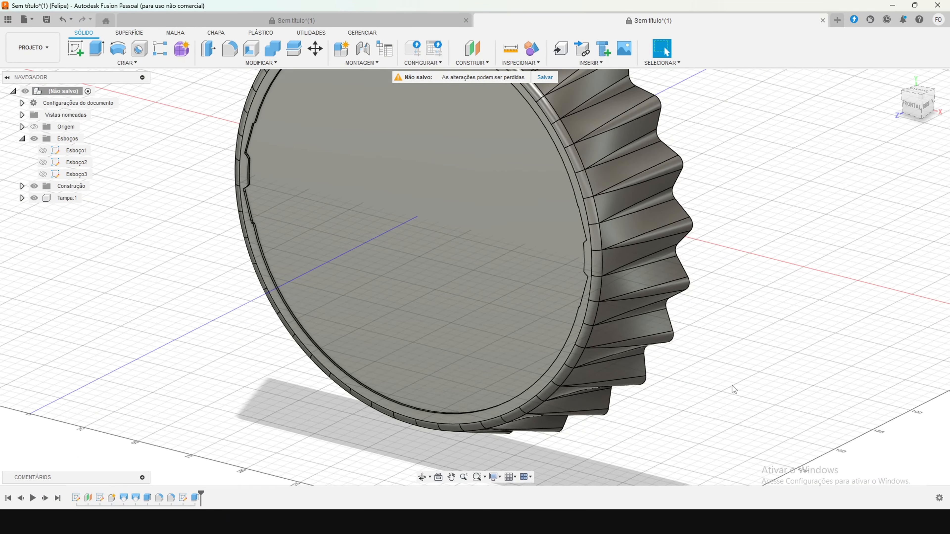
pyautogui.scroll(2, 433, 120)
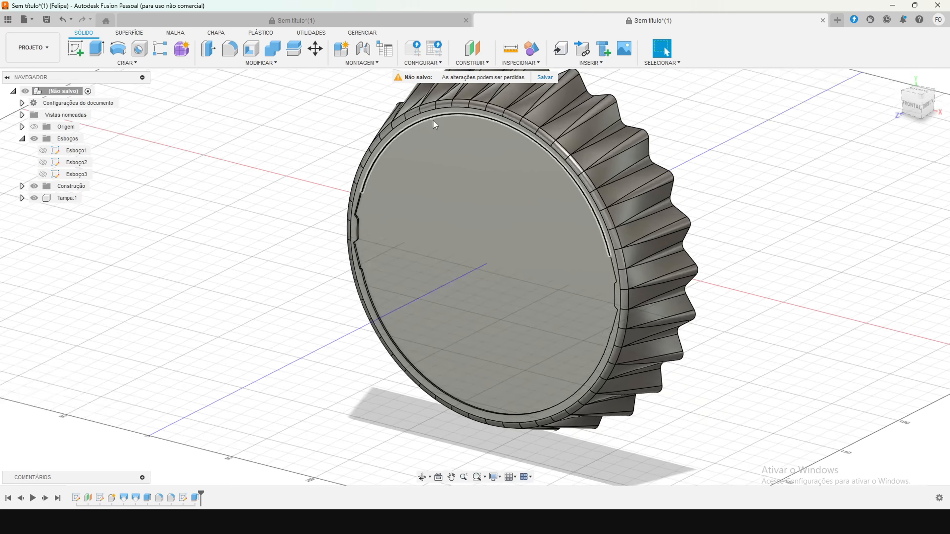
pyautogui.click(43, 174)
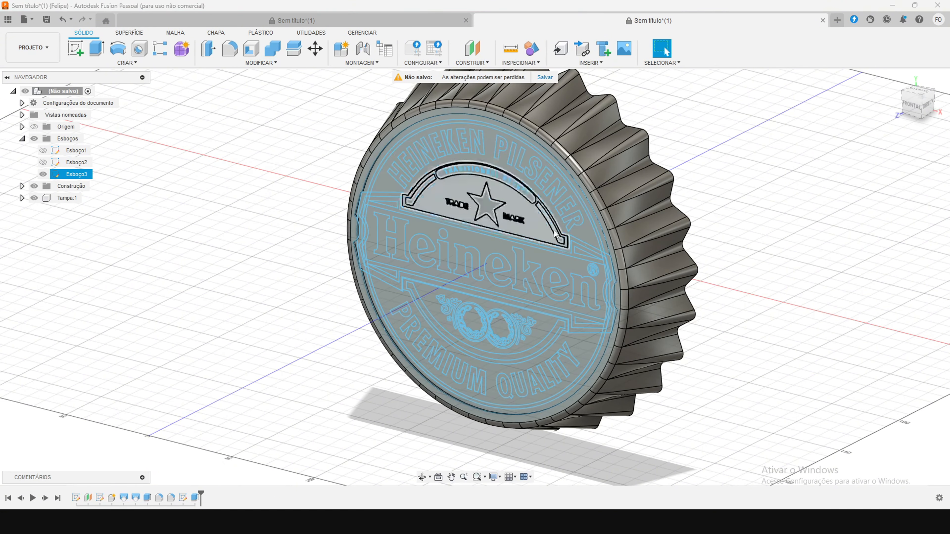
pyautogui.click(913, 105)
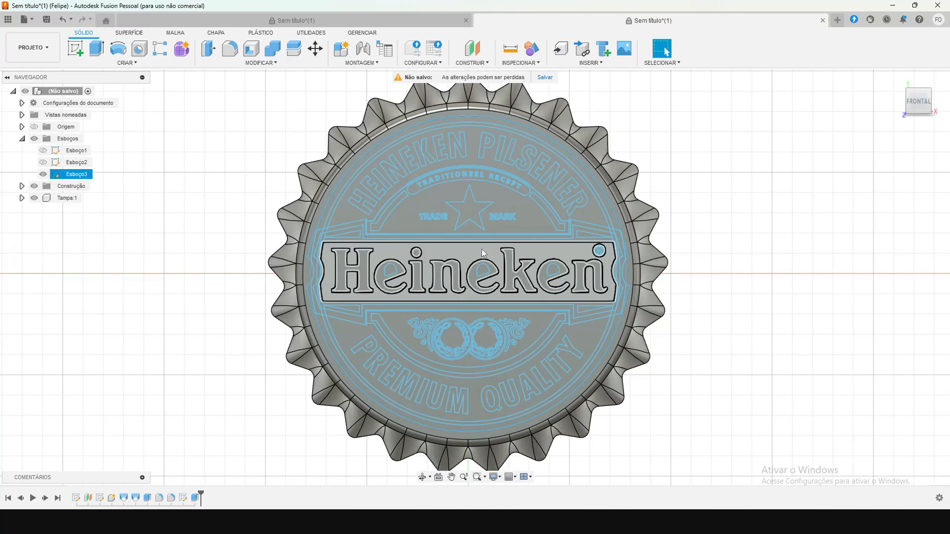
pyautogui.scroll(3, 445, 202)
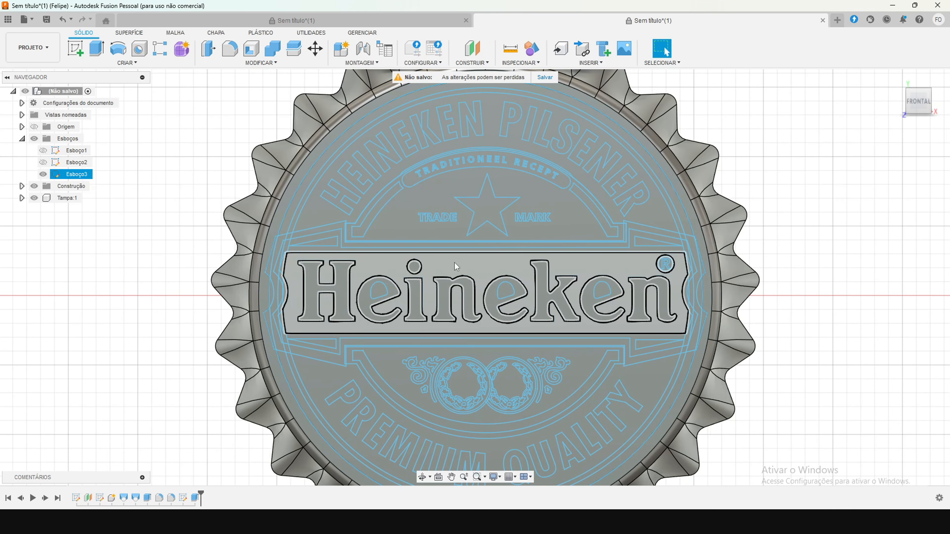
pyautogui.scroll(1, 473, 264)
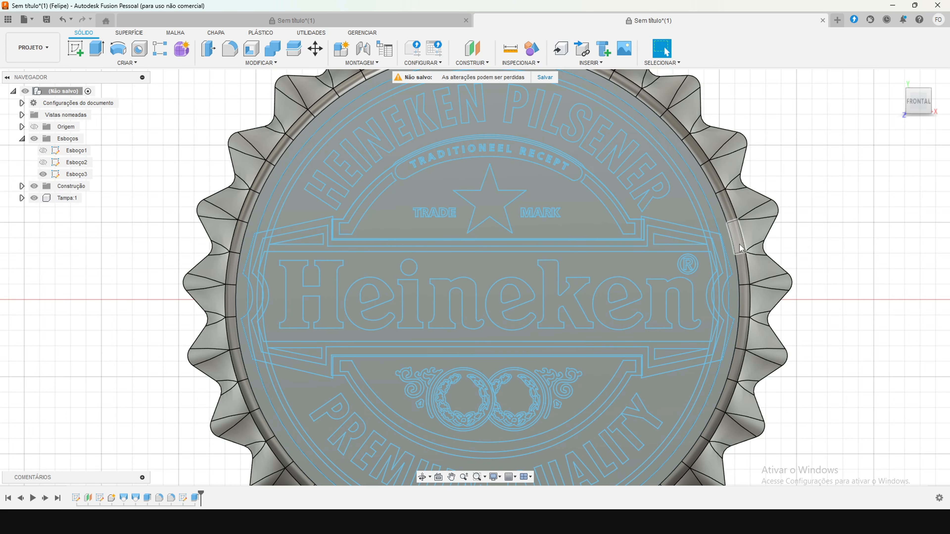
# Step: Select the HEINEKEN PILSENER and PREMIUM QUALITY background bands and the inner arc strips beside the upper and lower semicircles
pyautogui.click(311, 211)
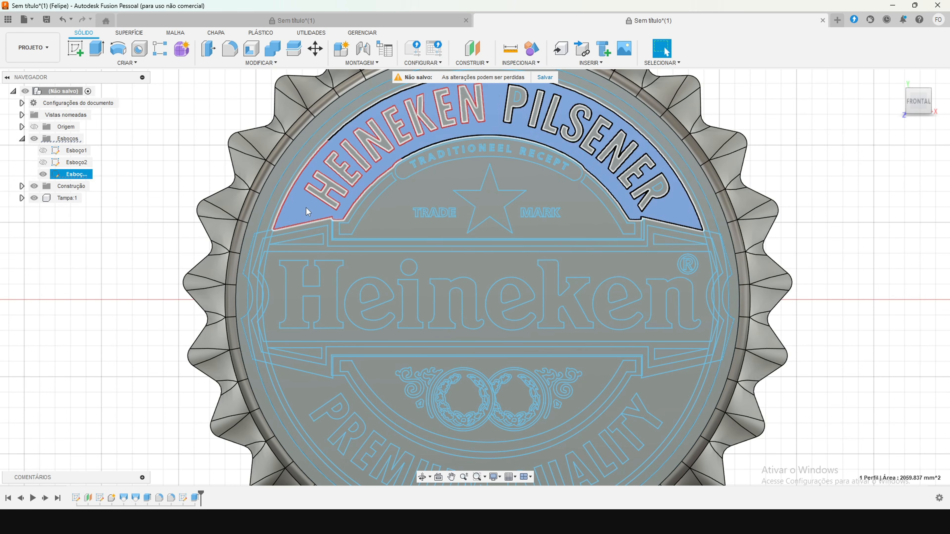
pyautogui.click(313, 399)
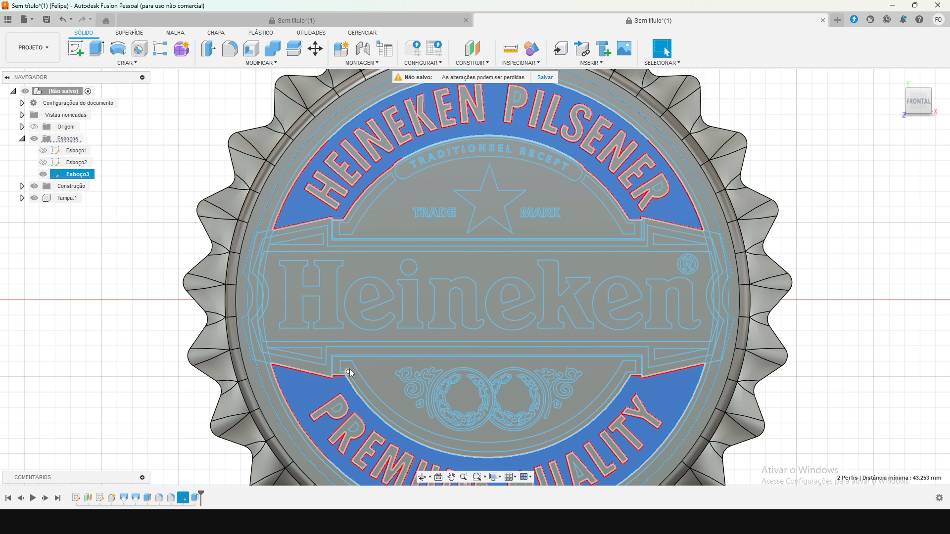
pyautogui.click(347, 370)
pyautogui.click(350, 212)
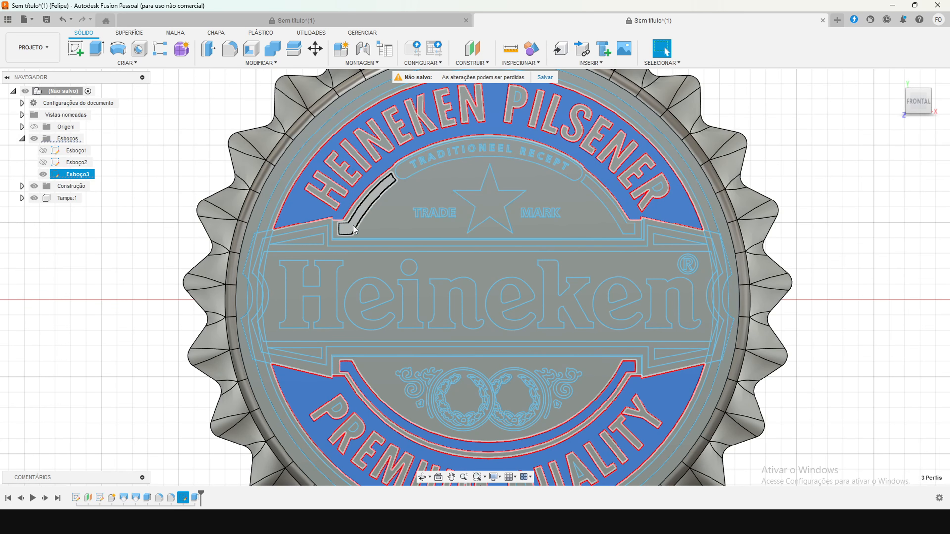
pyautogui.click(594, 190)
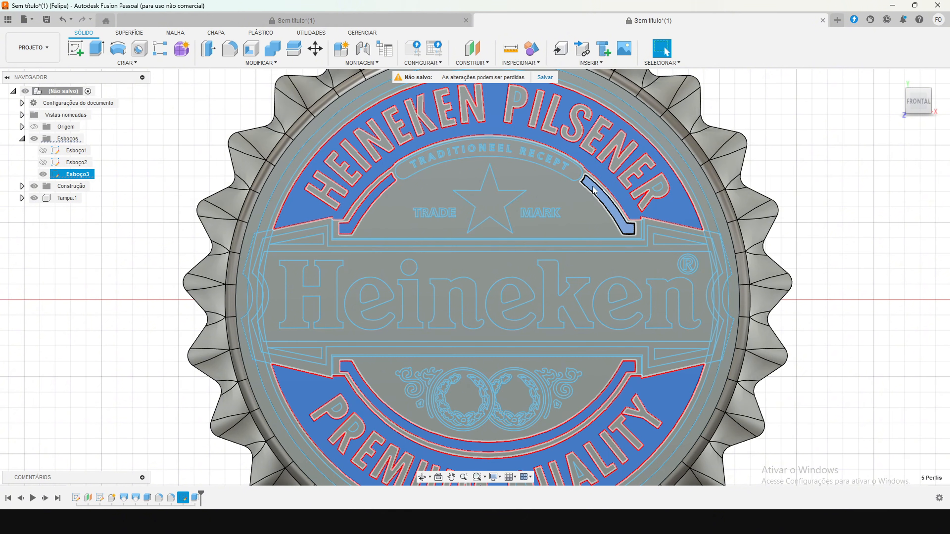
# Step: Add the thin upper and lower outer arc profiles around the lettered bands to the selection
pyautogui.scroll(3, 721, 237)
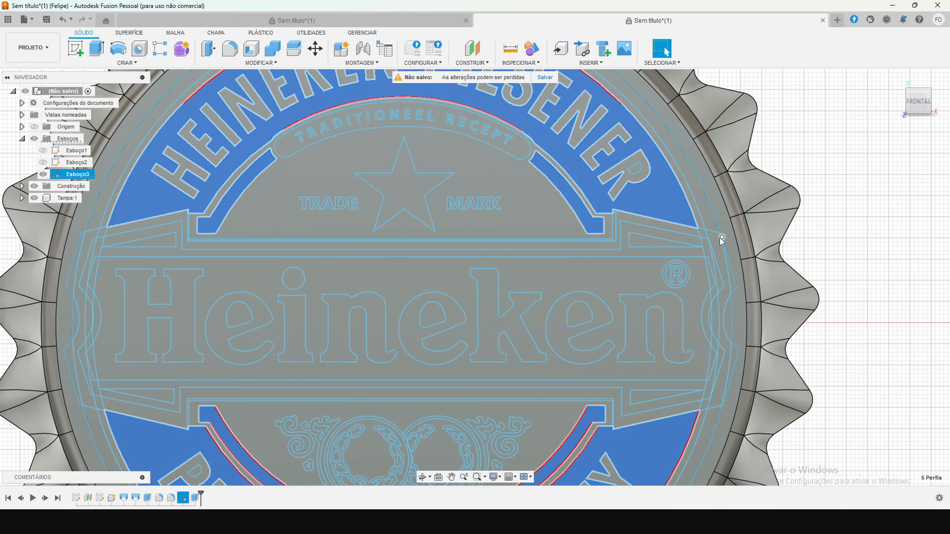
pyautogui.scroll(-3, 339, 124)
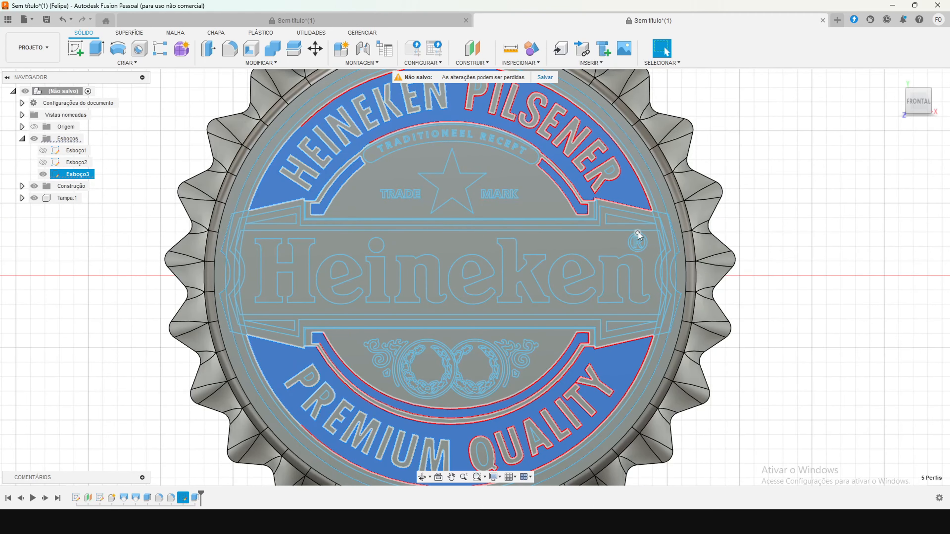
pyautogui.scroll(1, 636, 247)
pyautogui.scroll(-2, 634, 251)
pyautogui.scroll(4, 662, 196)
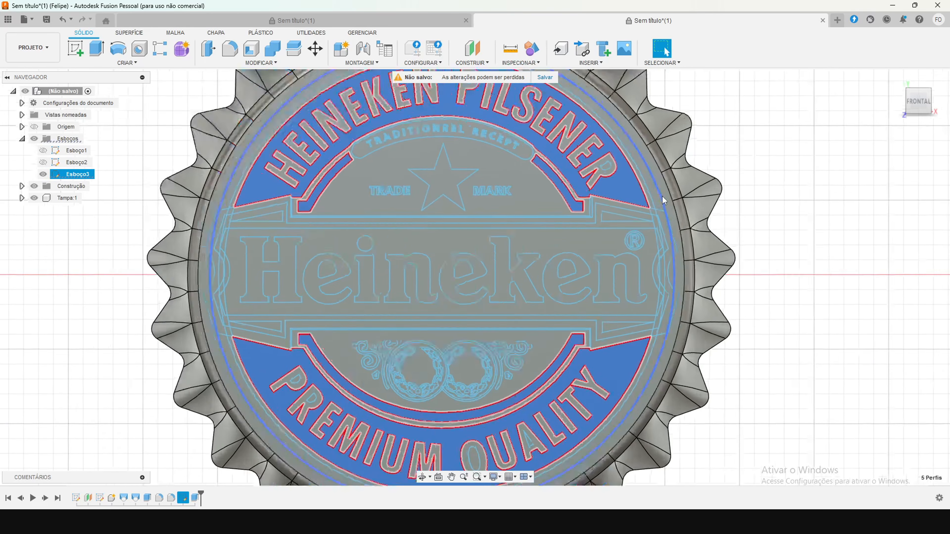
pyautogui.keyDown('ctrl'); pyautogui.click(661, 197); pyautogui.keyUp('ctrl')
pyautogui.scroll(-5, 651, 194)
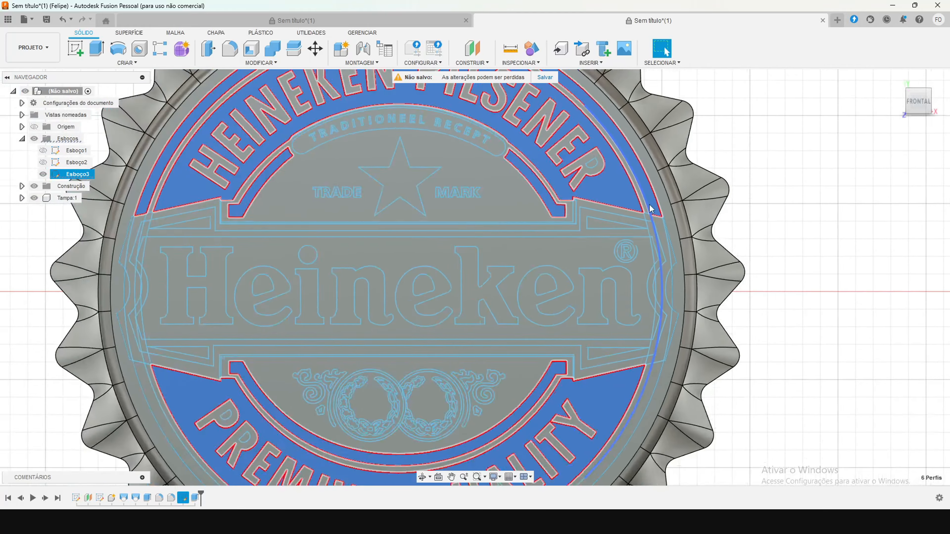
pyautogui.scroll(3, 636, 295)
pyautogui.keyDown('ctrl'); pyautogui.click(672, 306); pyautogui.keyUp('ctrl')
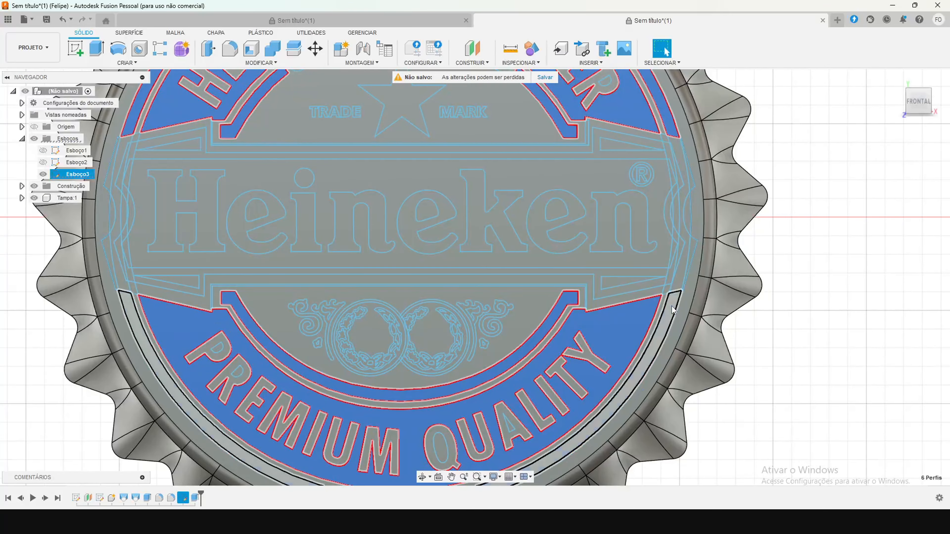
pyautogui.scroll(-2, 597, 482)
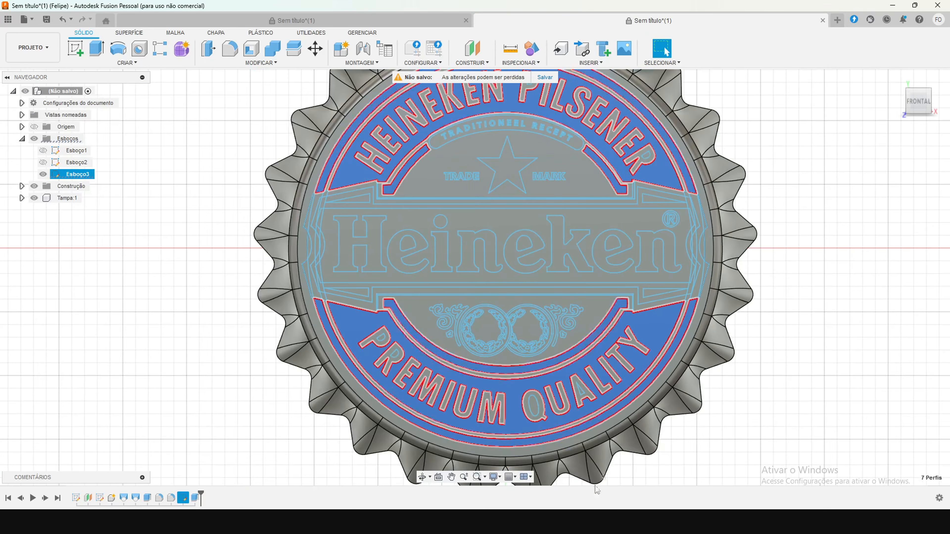
# Step: Bring up heineken.svg as a colour reference and add the small slivers at both ends of the Heineken banner to the selection
pyautogui.hotkey('alt', 'Tab')
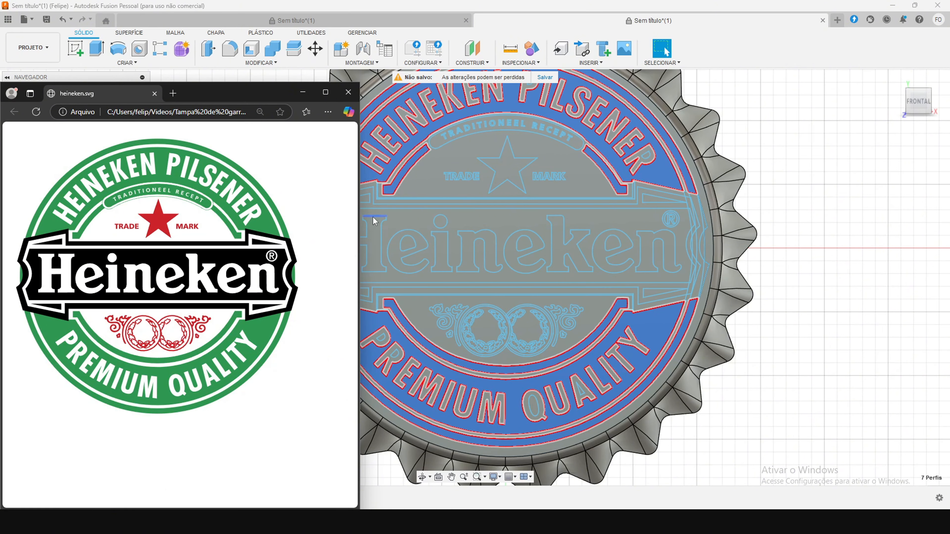
pyautogui.scroll(5, 705, 243)
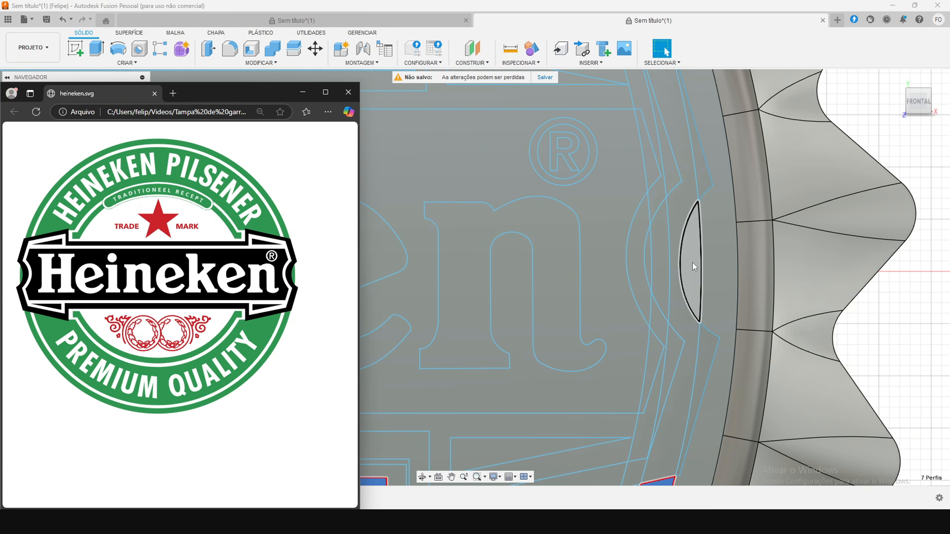
pyautogui.scroll(-3, 711, 251)
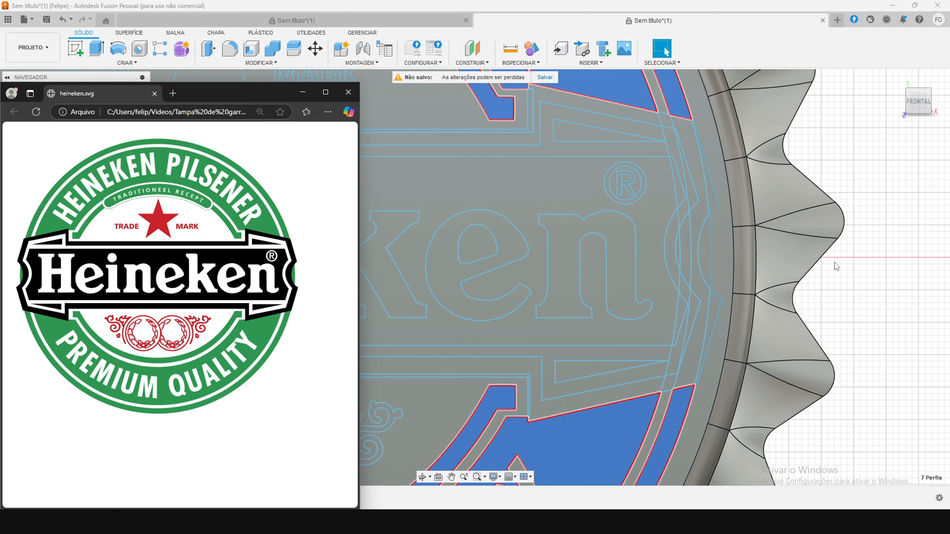
pyautogui.click(705, 263)
# Step: Add the TRADITIONEEL RECEPT label background and the enclosed areas inside its letters to the selection
pyautogui.scroll(5, 704, 264)
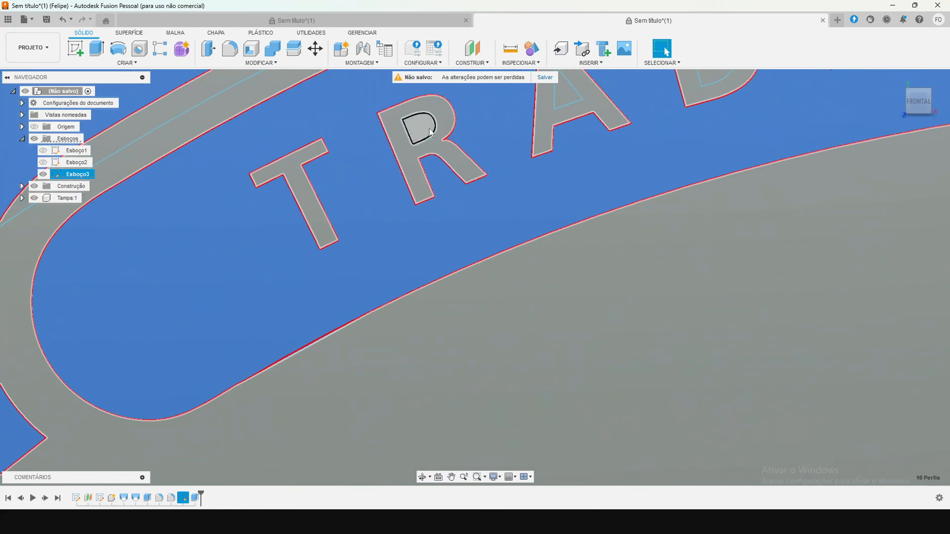
pyautogui.moveTo(704, 264); pyautogui.dragTo(664, 283, button='middle')
pyautogui.scroll(-5, 670, 318)
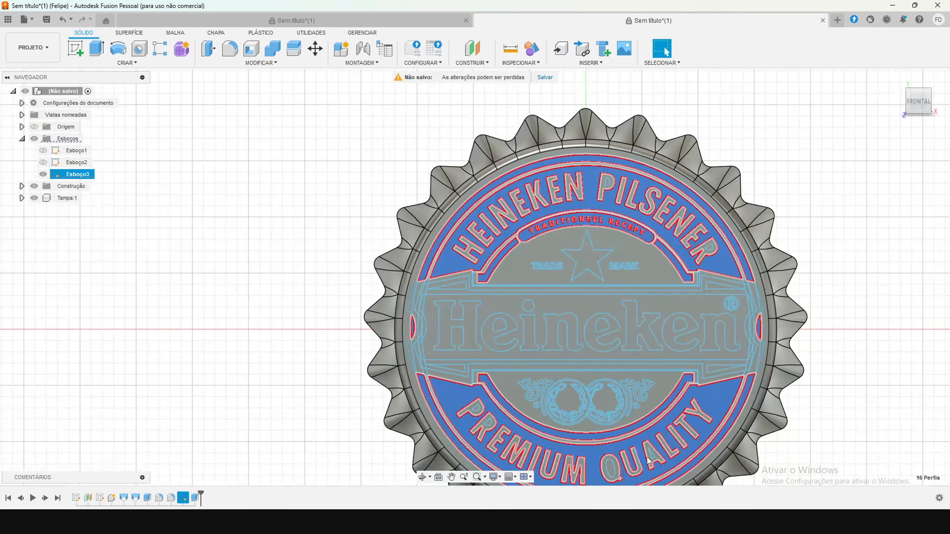
# Step: Add the enclosed areas inside the PREMIUM QUALITY letters to the profile selection
pyautogui.scroll(5, 675, 356)
pyautogui.moveTo(629, 347); pyautogui.dragTo(378, 374, button='middle')
pyautogui.scroll(-5, 378, 374)
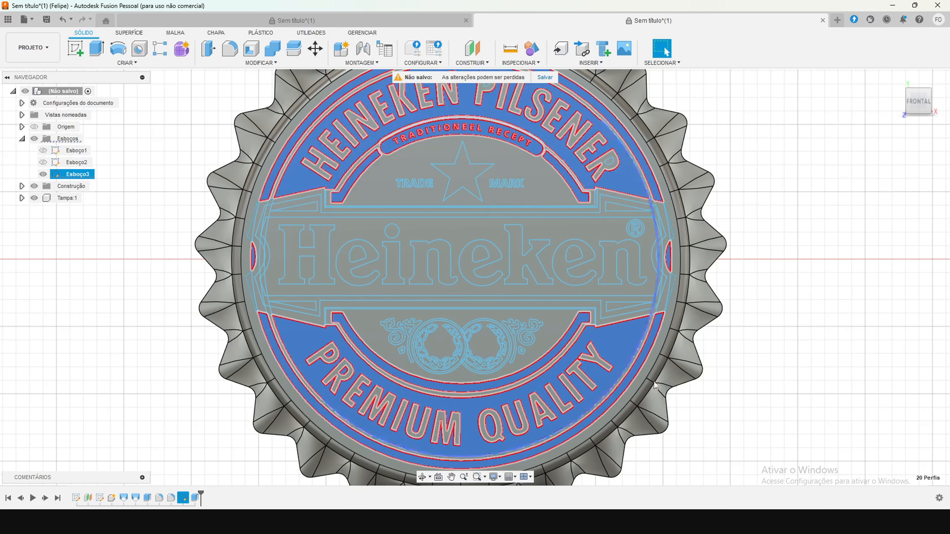
pyautogui.scroll(-2, 560, 140)
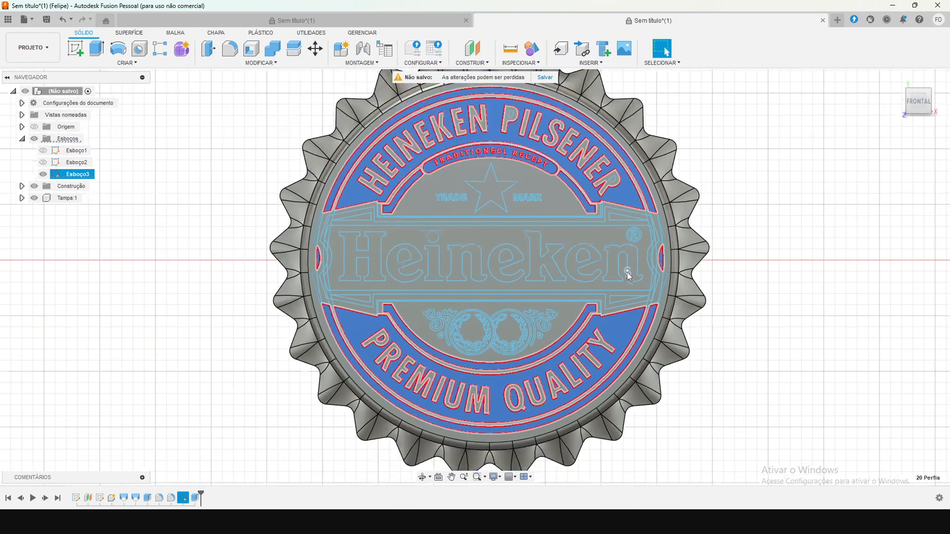
# Step: Add the enclosed areas inside the P and final R of PILSENER to the profile selection
pyautogui.moveTo(500, 128); pyautogui.dragTo(522, 131, button='middle')
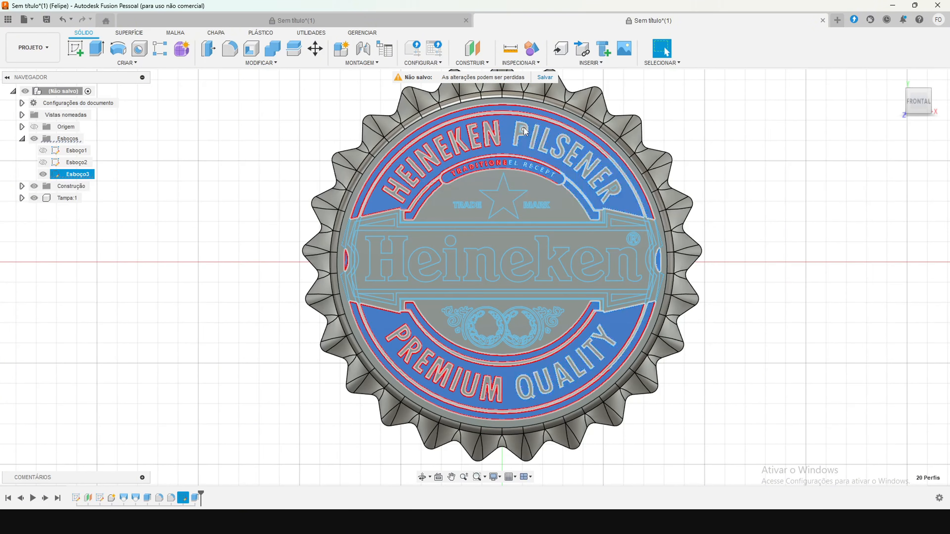
pyautogui.scroll(6, 523, 129)
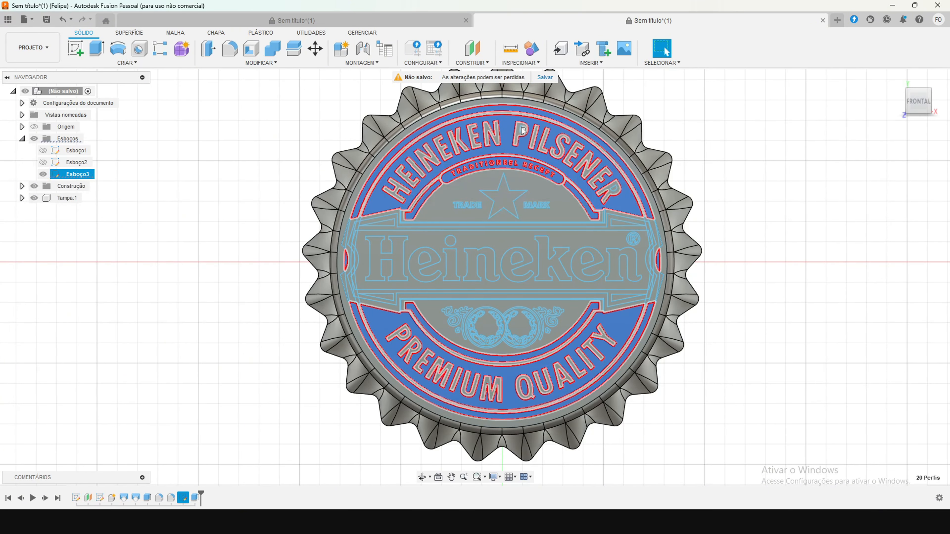
pyautogui.scroll(2, 521, 127)
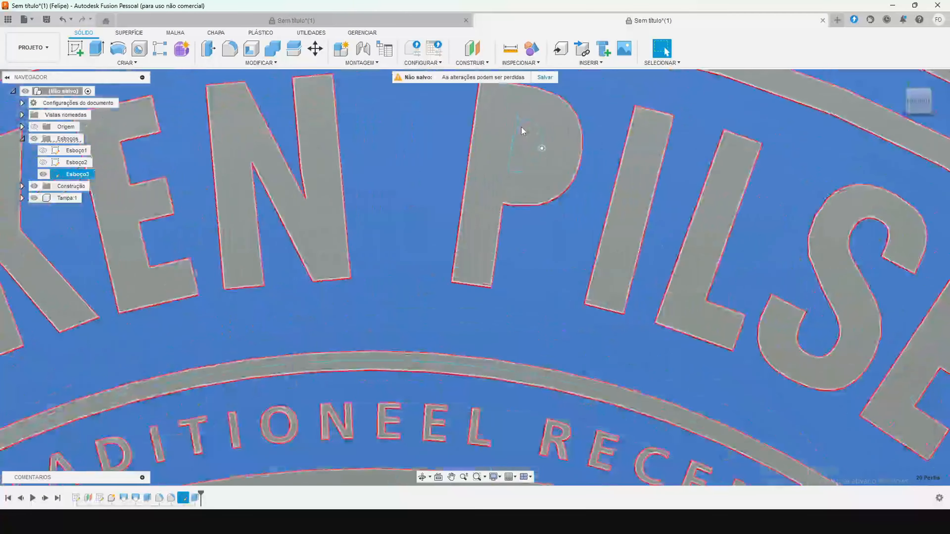
pyautogui.click(522, 137)
pyautogui.scroll(-1, 449, 165)
pyautogui.scroll(-5, 438, 169)
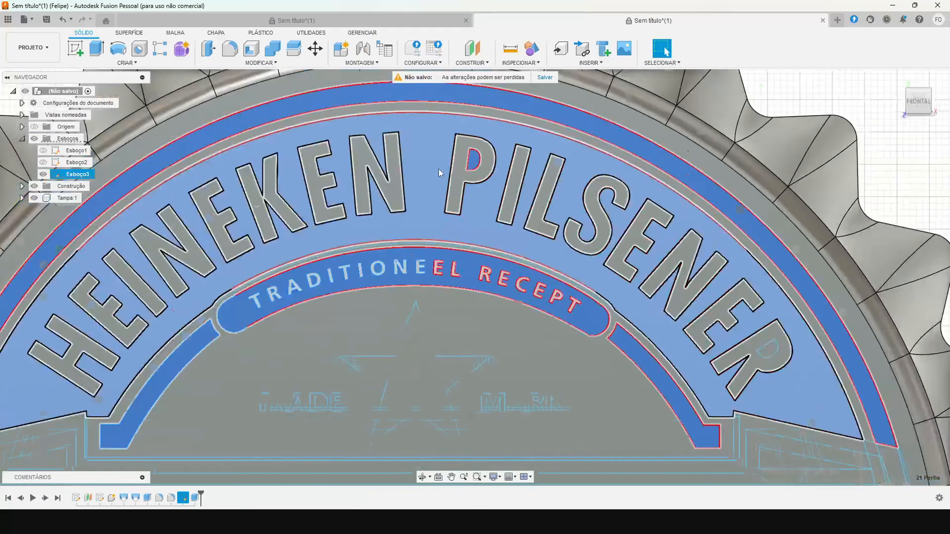
pyautogui.scroll(8, 623, 270)
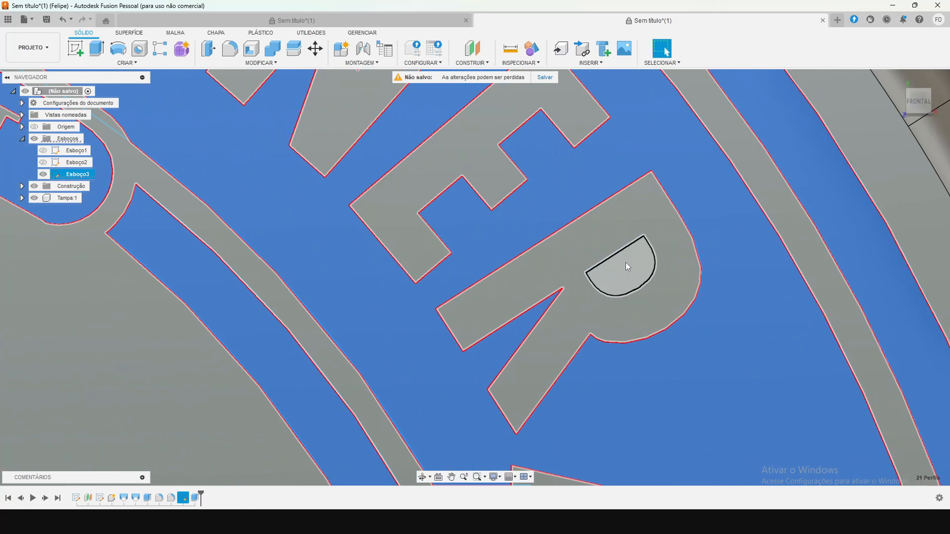
pyautogui.click(627, 266)
pyautogui.scroll(-7, 627, 267)
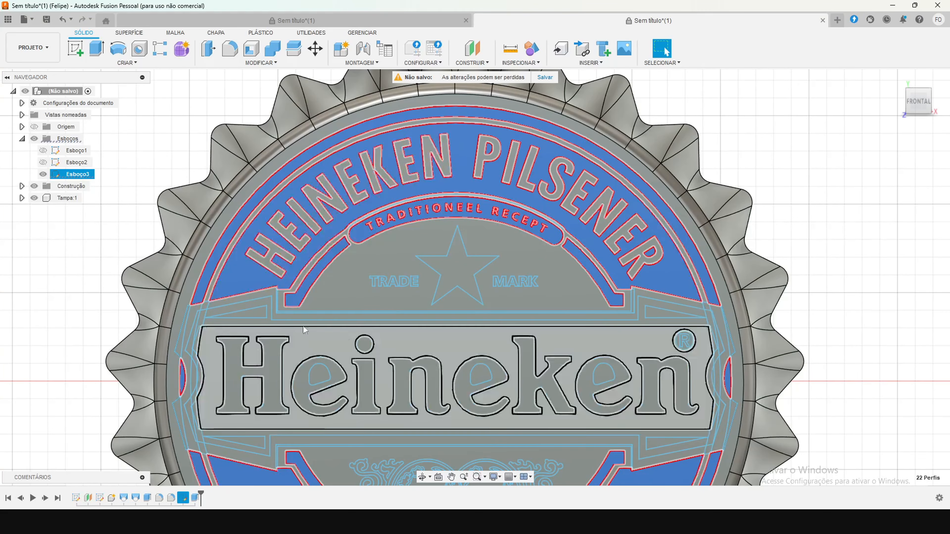
pyautogui.scroll(-5, 251, 286)
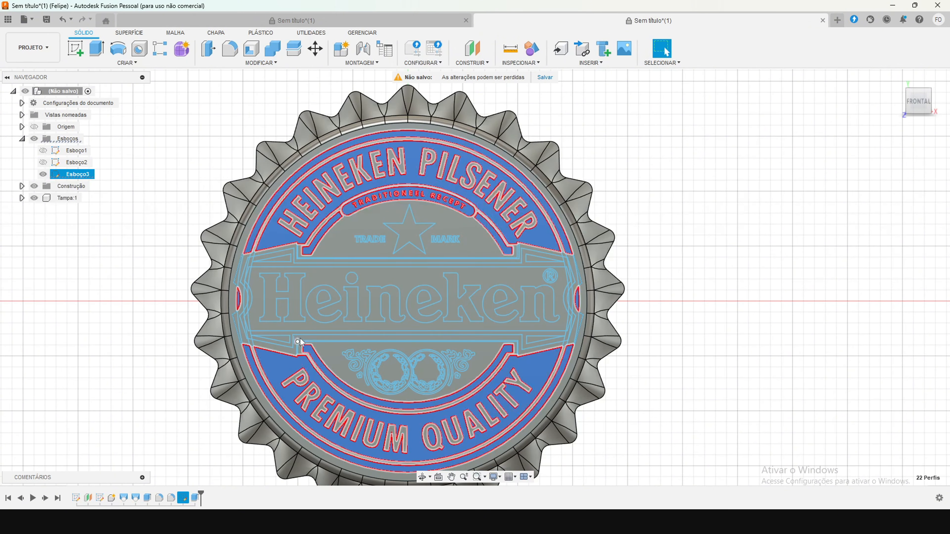
pyautogui.scroll(10, 307, 349)
pyautogui.scroll(-10, 320, 364)
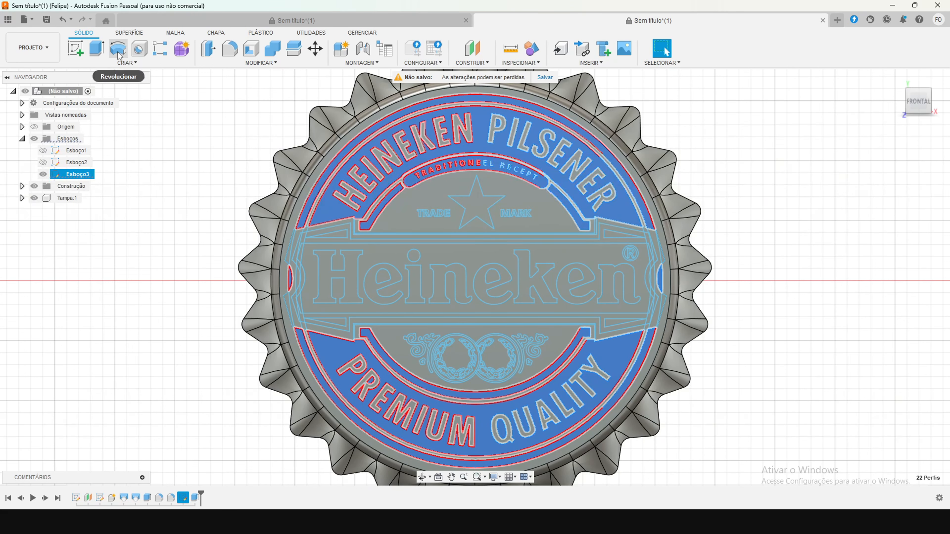
# Step: Extrude the selected lettered bands, arcs and label profiles by -1 mm as a new component
pyautogui.click(98, 49)
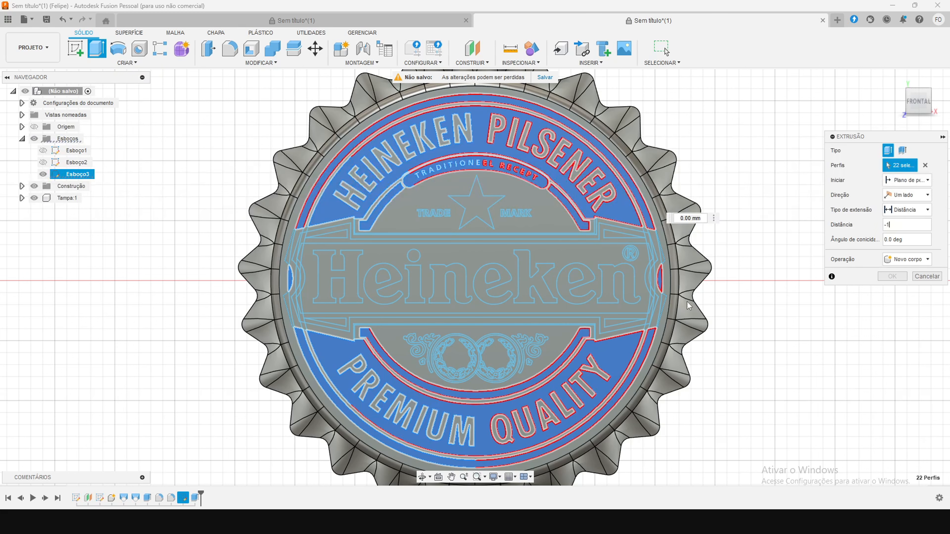
pyautogui.write('-1')
pyautogui.press('Return')
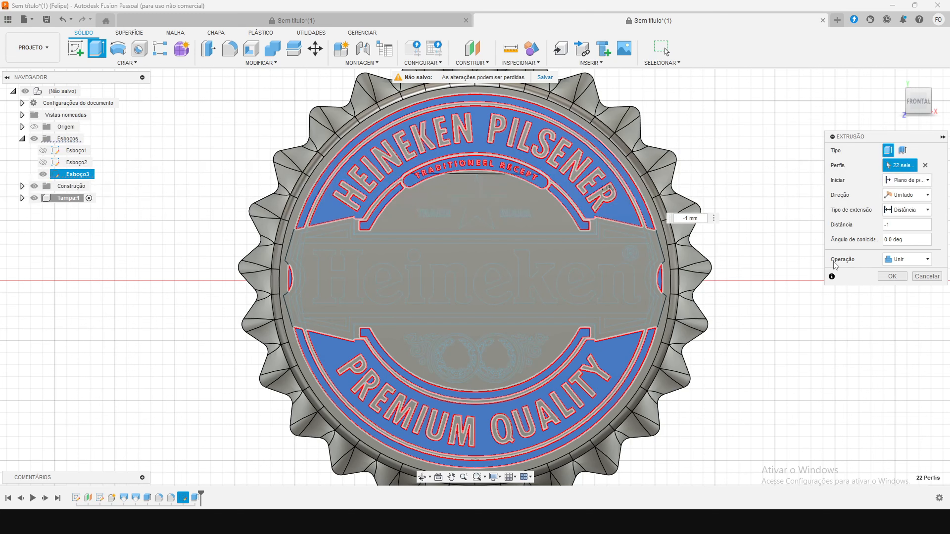
pyautogui.click(896, 262)
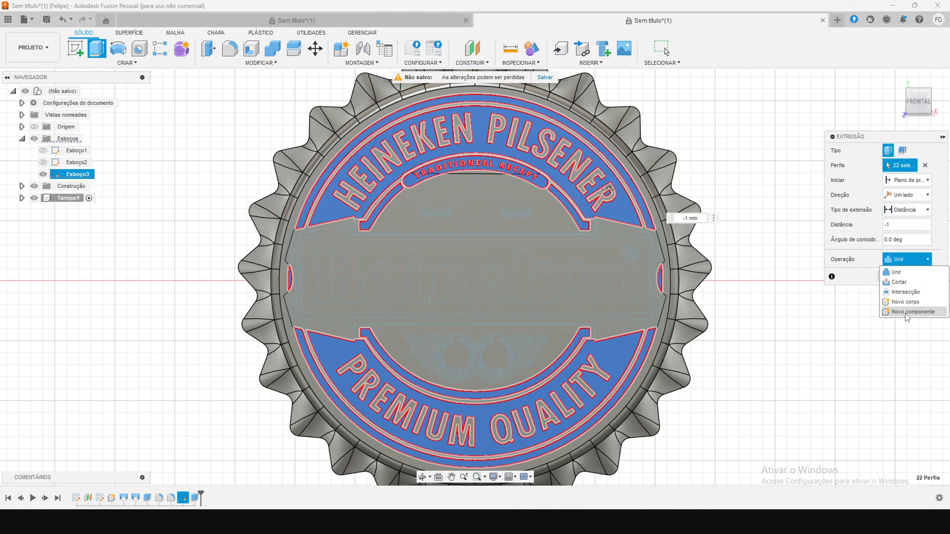
pyautogui.press('Escape')
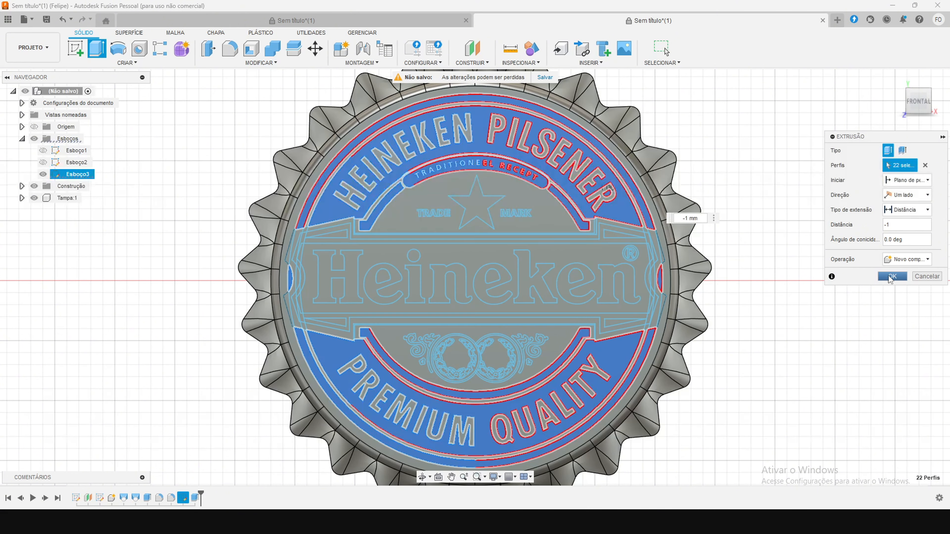
pyautogui.press('Return')
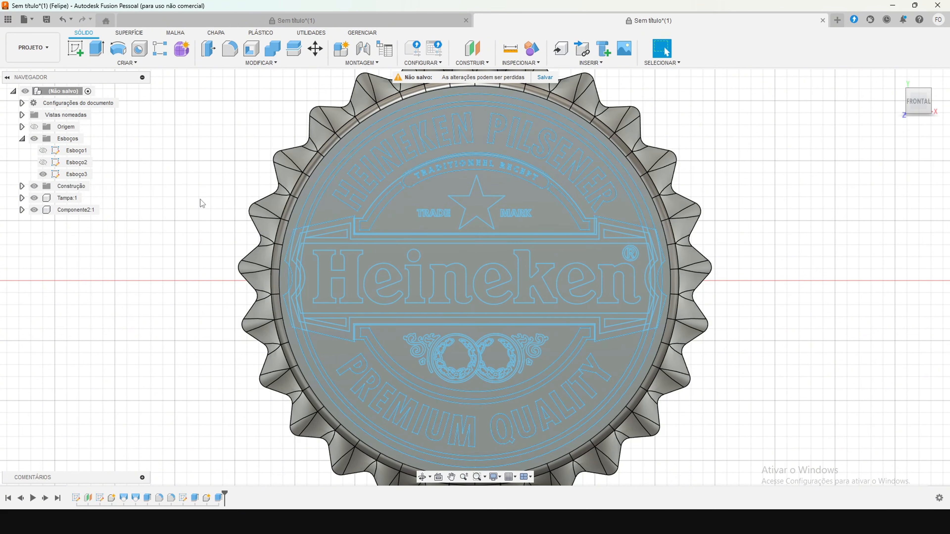
# Step: Search the appearance library for "verde" and apply a green appearance to the component of the lettered bands
pyautogui.rightClick(76, 218)
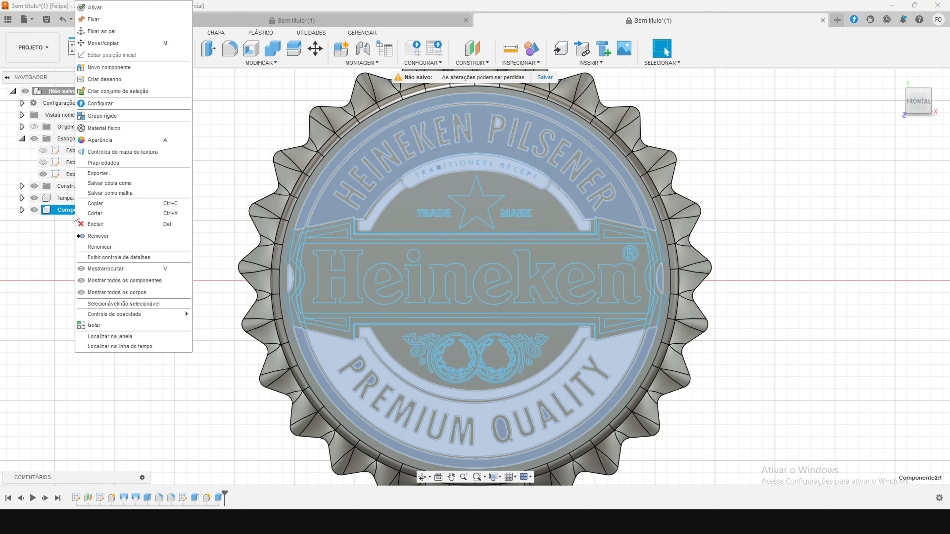
pyautogui.click(69, 217)
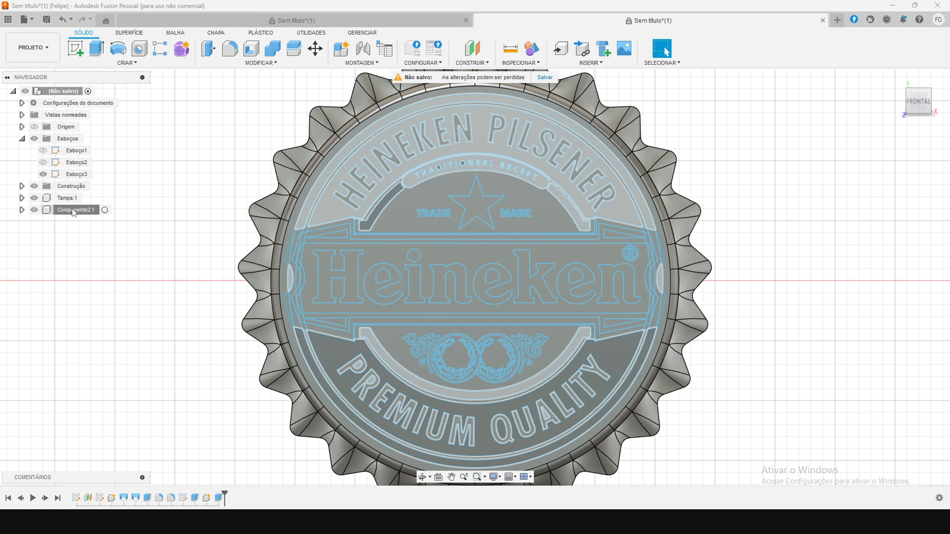
pyautogui.click(68, 218)
pyautogui.rightClick(79, 212)
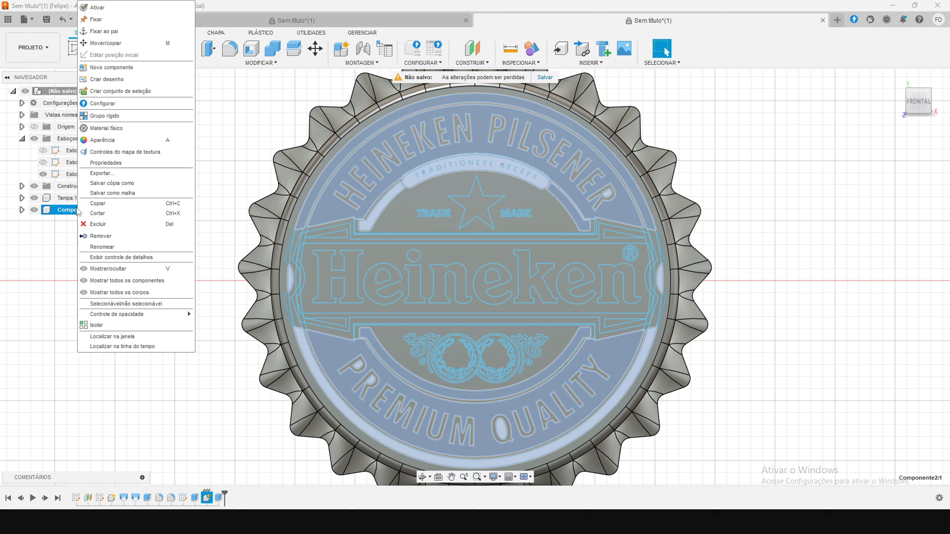
pyautogui.click(97, 141)
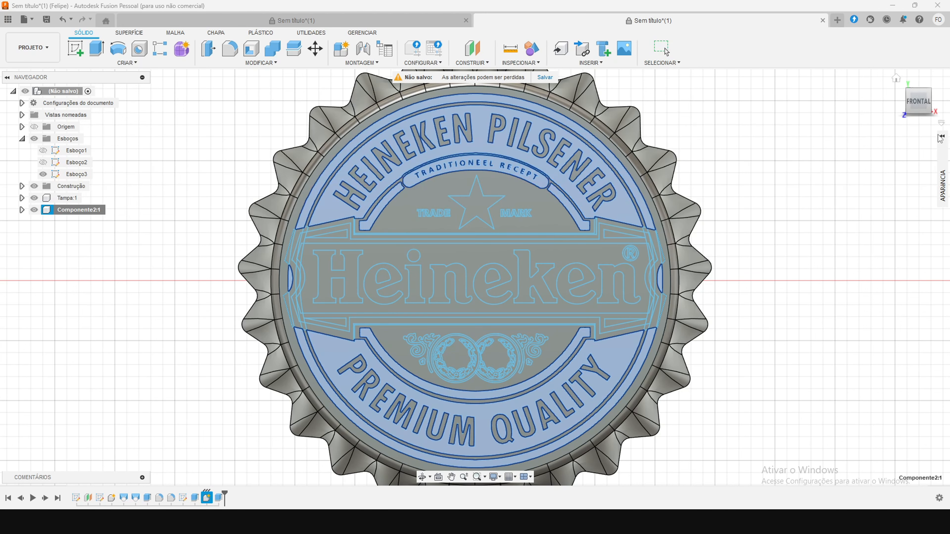
pyautogui.click(942, 174)
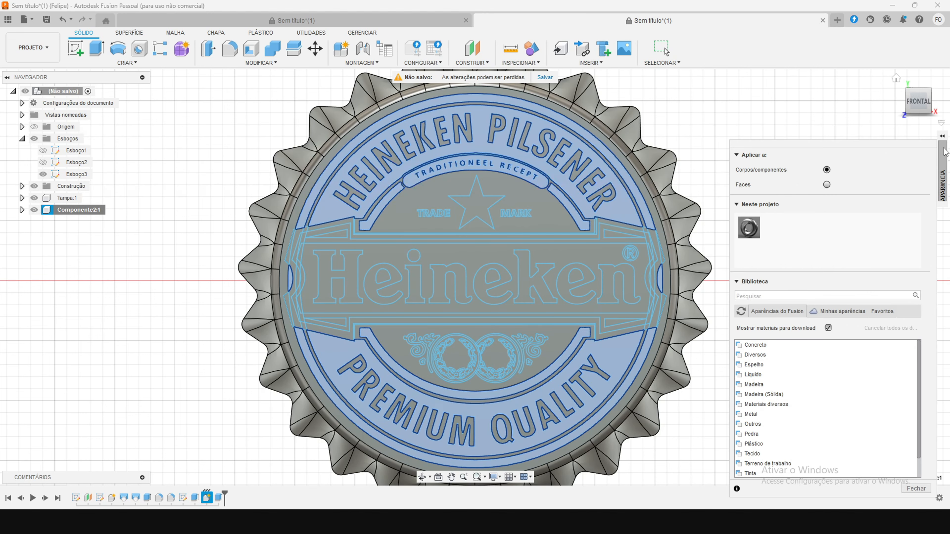
pyautogui.click(942, 137)
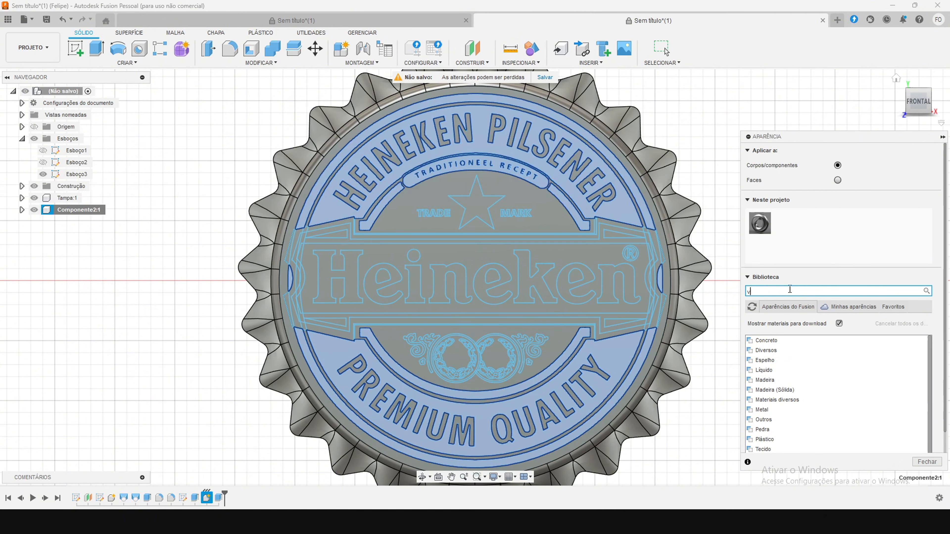
pyautogui.press('Return')
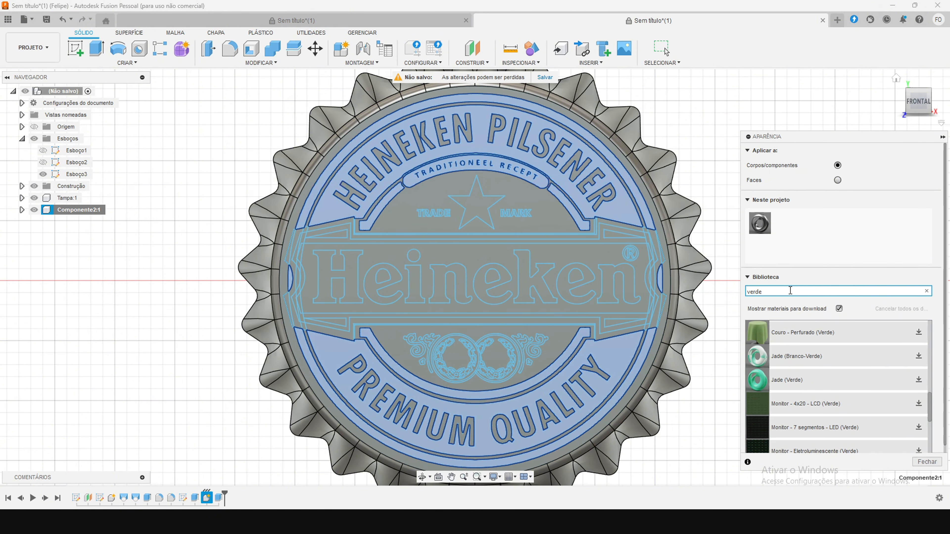
pyautogui.scroll(-5, 808, 350)
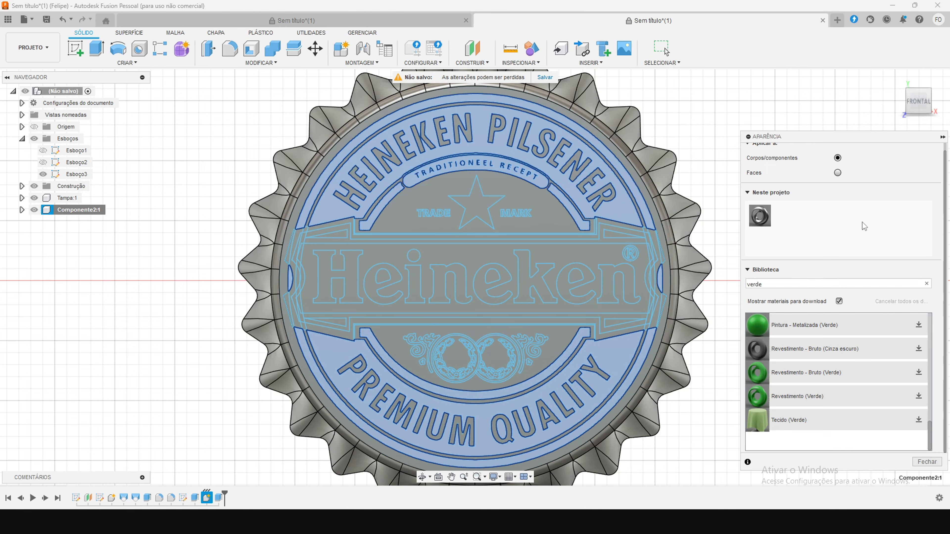
pyautogui.click(203, 284)
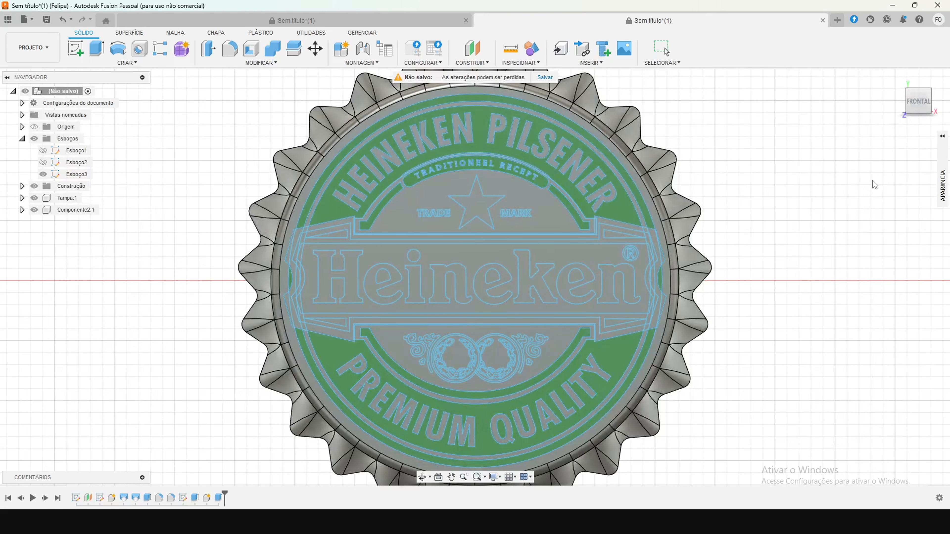
# Step: Select the star, TRADE MARK letters and wreath ornament profiles, including the small slivers where the ornament curves overlap
pyautogui.moveTo(918, 106)
pyautogui.keyDown('shift'); pyautogui.moveTo(430, 224); pyautogui.dragTo(602, 317, button='middle'); pyautogui.keyUp('shift')
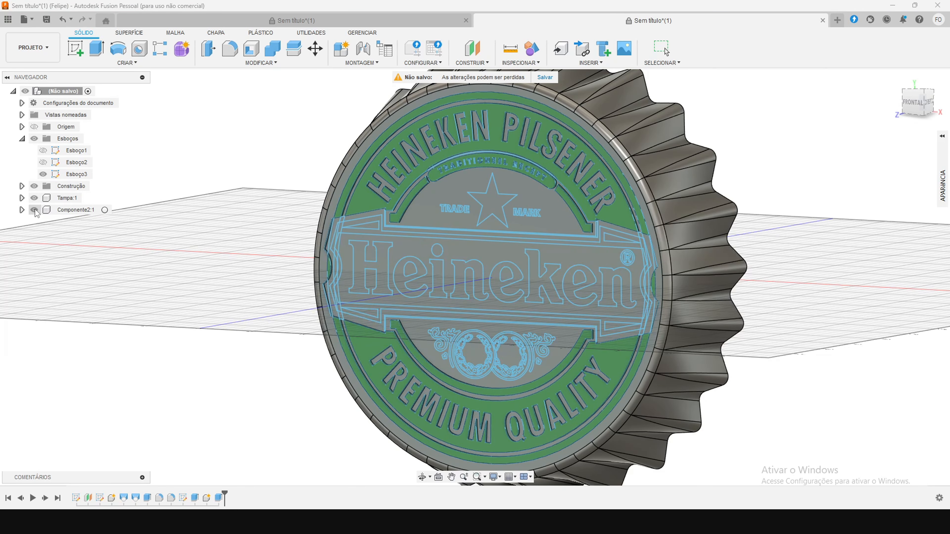
pyautogui.click(77, 174)
pyautogui.scroll(-5, 660, 181)
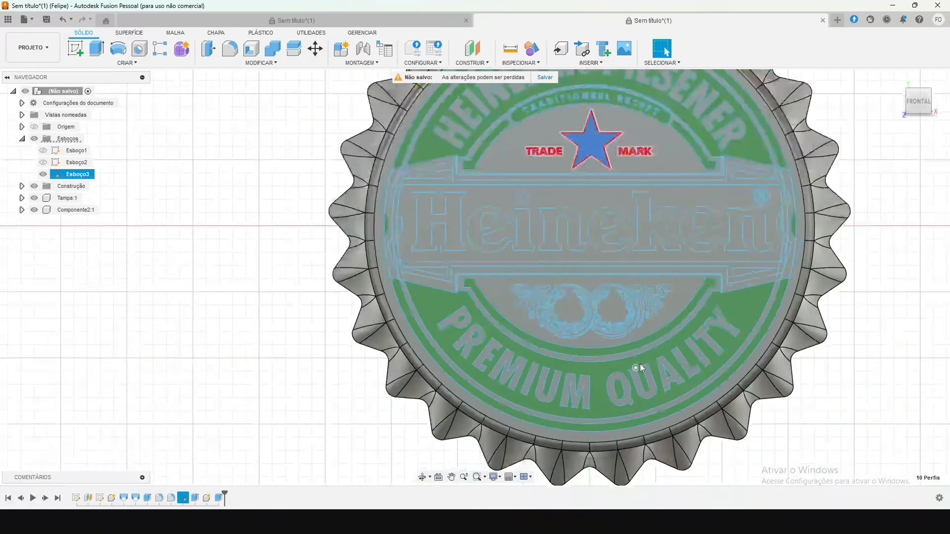
pyautogui.scroll(8, 636, 365)
pyautogui.moveTo(636, 365); pyautogui.dragTo(548, 287, button='middle')
pyautogui.scroll(3, 547, 287)
pyautogui.scroll(3, 487, 210)
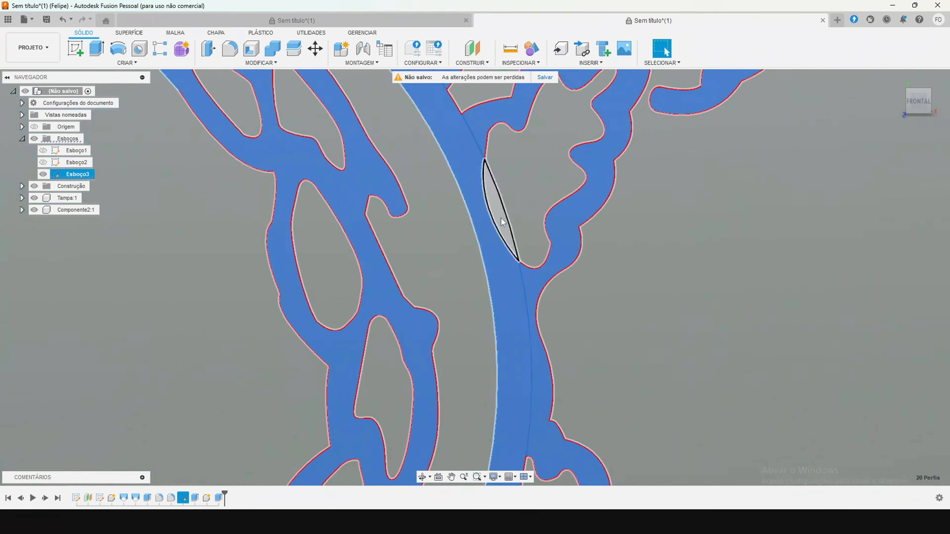
pyautogui.scroll(-8, 486, 262)
pyautogui.scroll(2, 450, 281)
# Step: Extrude the star, TRADE MARK and wreath profiles by -1 mm as a new component
pyautogui.press('e')
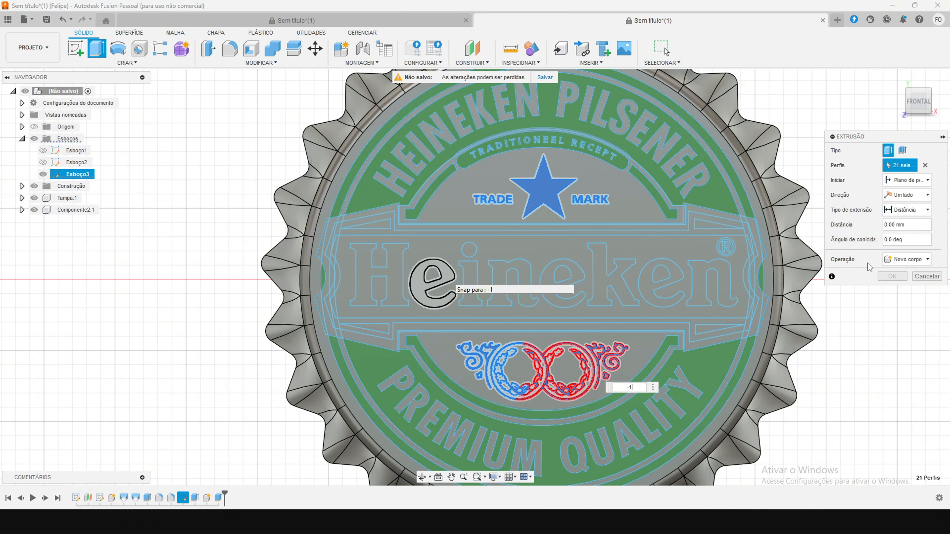
pyautogui.press('Return')
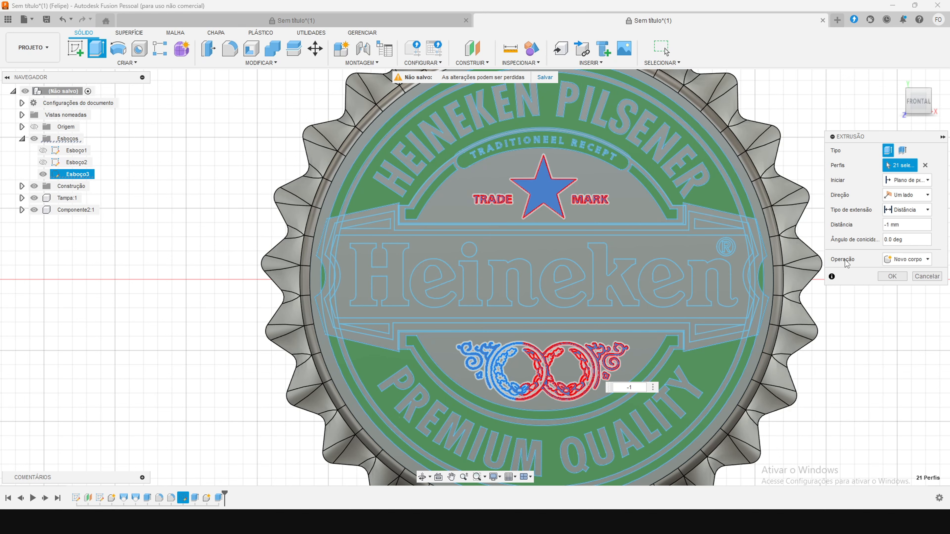
pyautogui.click(921, 264)
pyautogui.click(895, 306)
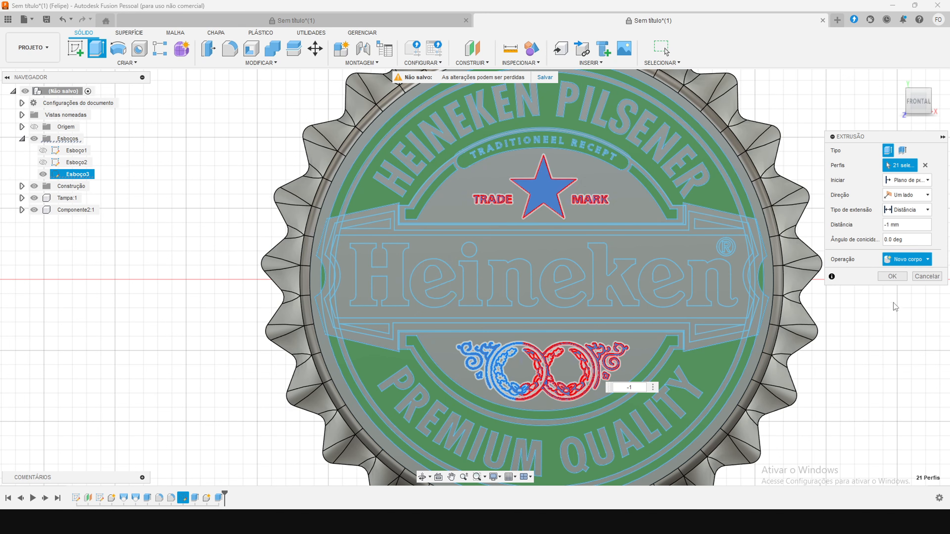
pyautogui.click(892, 276)
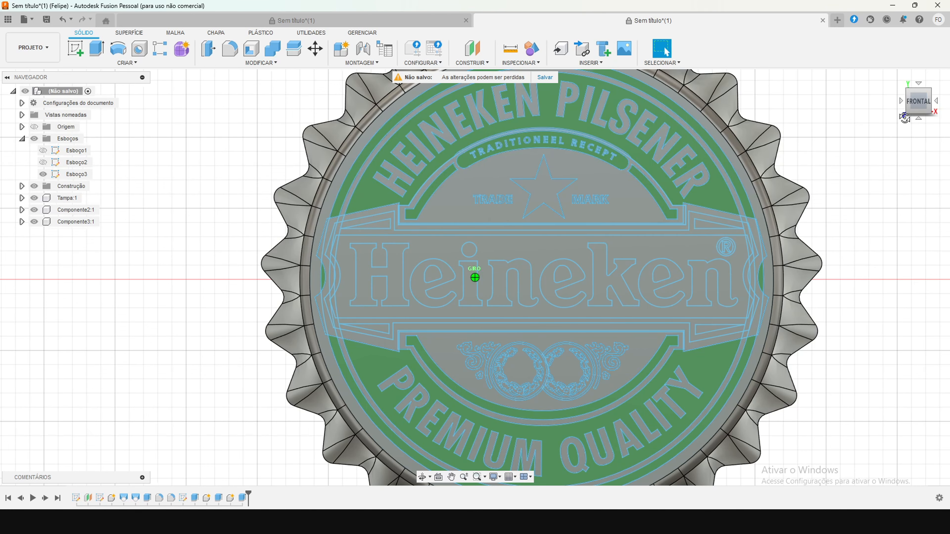
# Step: Apply a red appearance to the component holding the star, TRADE MARK letters and wreath ornament
pyautogui.keyDown('shift'); pyautogui.moveTo(475, 277); pyautogui.dragTo(378, 268, button='middle'); pyautogui.keyUp('shift')
pyautogui.rightClick(71, 221)
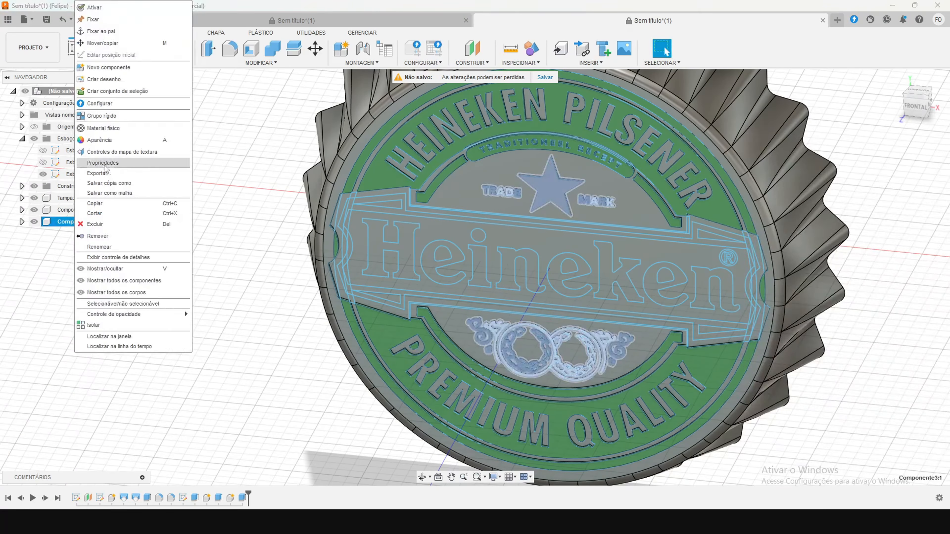
pyautogui.click(103, 164)
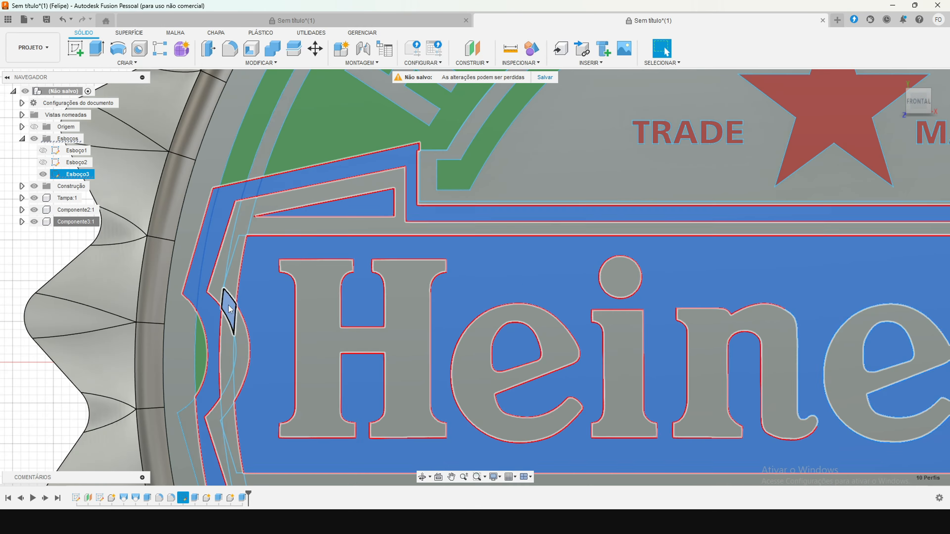
# Step: Extrude the Heineken banner background and its dark borders as a new component and give it a black appearance
pyautogui.scroll(-10, 553, 123)
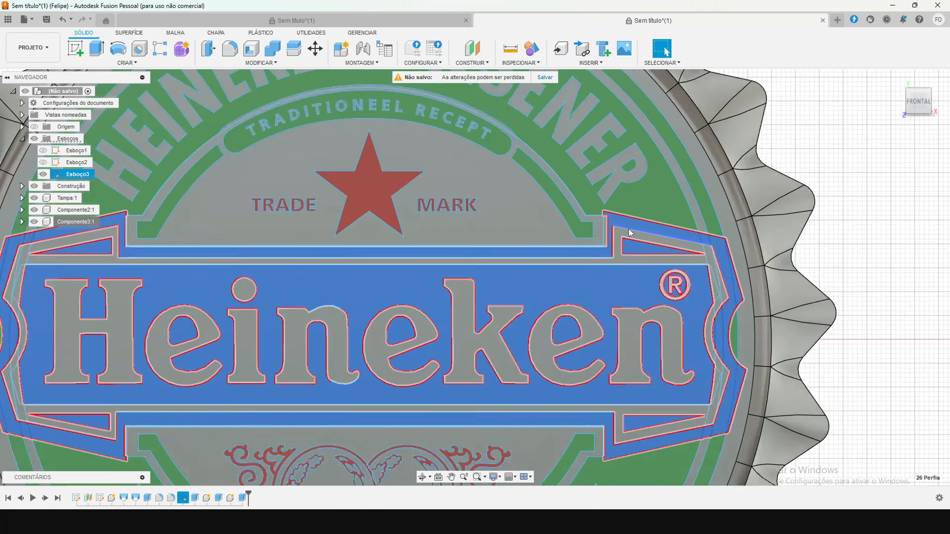
pyautogui.press('a')
pyautogui.click(824, 291)
pyautogui.write('P')
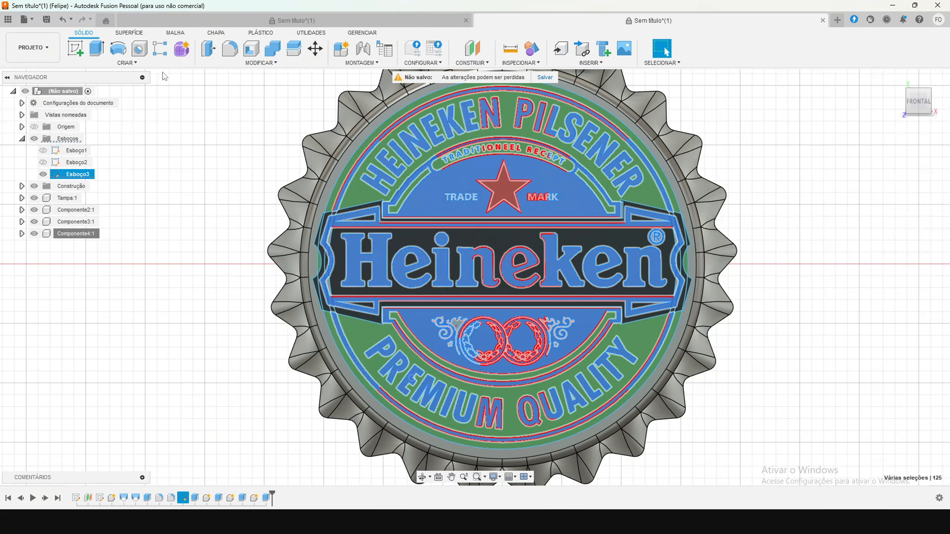
# Step: Extrude the remaining letter, border and background profiles by -1 mm as a new component and give it a white appearance
pyautogui.write('e-1')
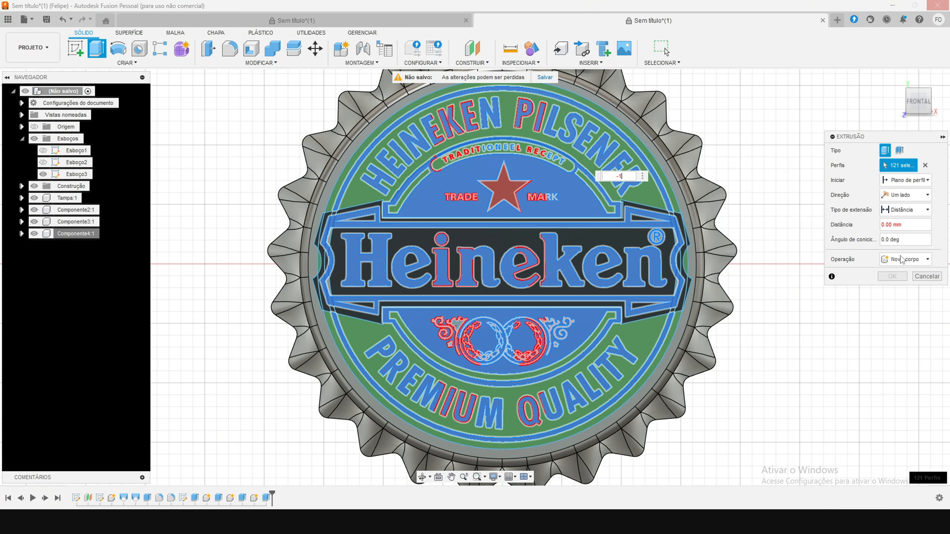
pyautogui.press('Return')
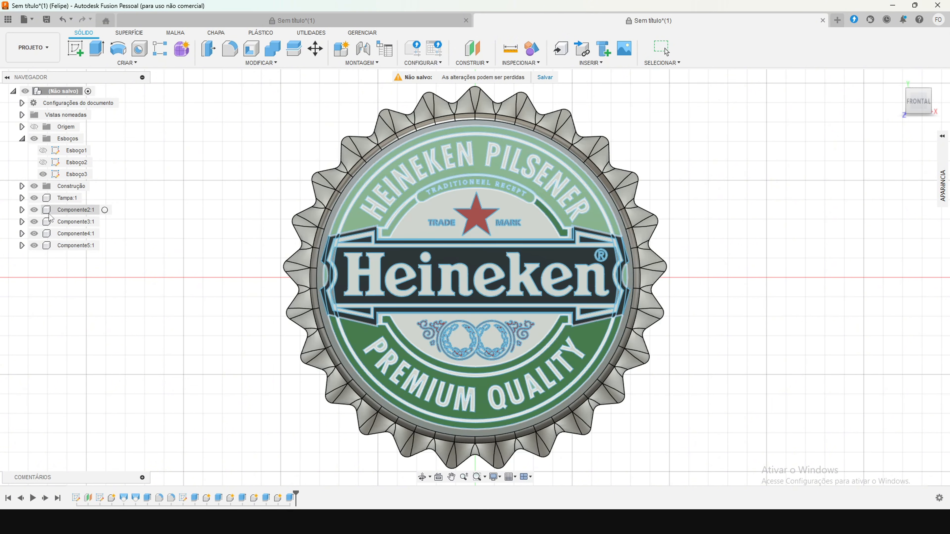
# Step: Hide the white component Componente5 and show it again to examine the gaps at the banner's end
pyautogui.scroll(5, 335, 289)
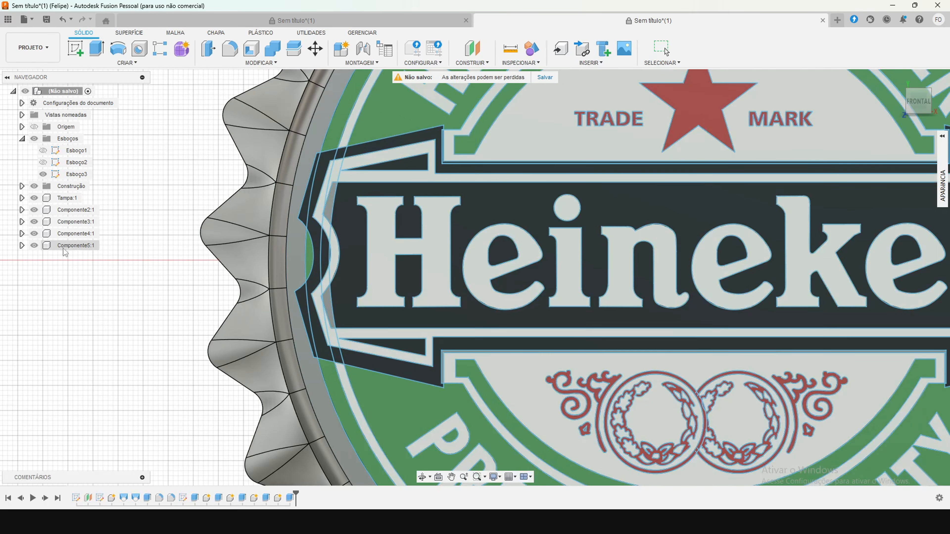
pyautogui.click(35, 246)
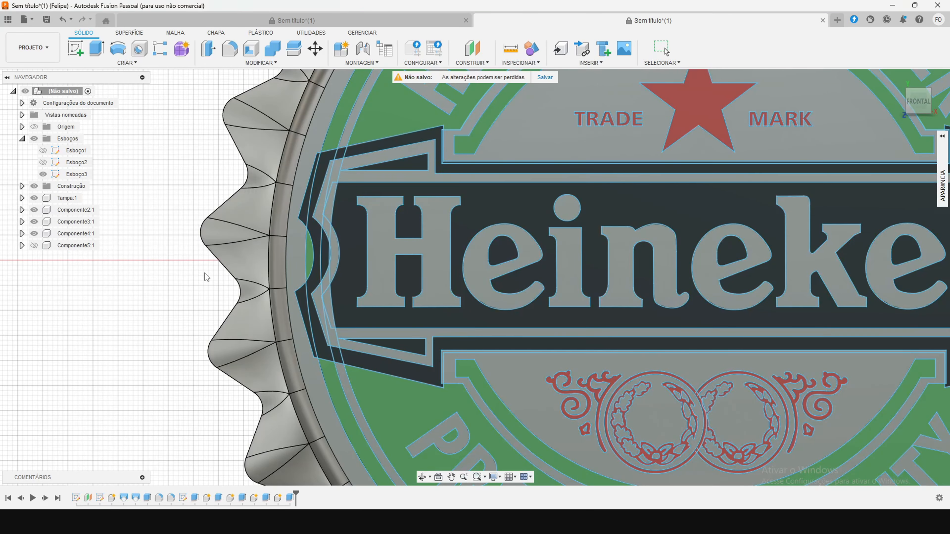
pyautogui.click(34, 246)
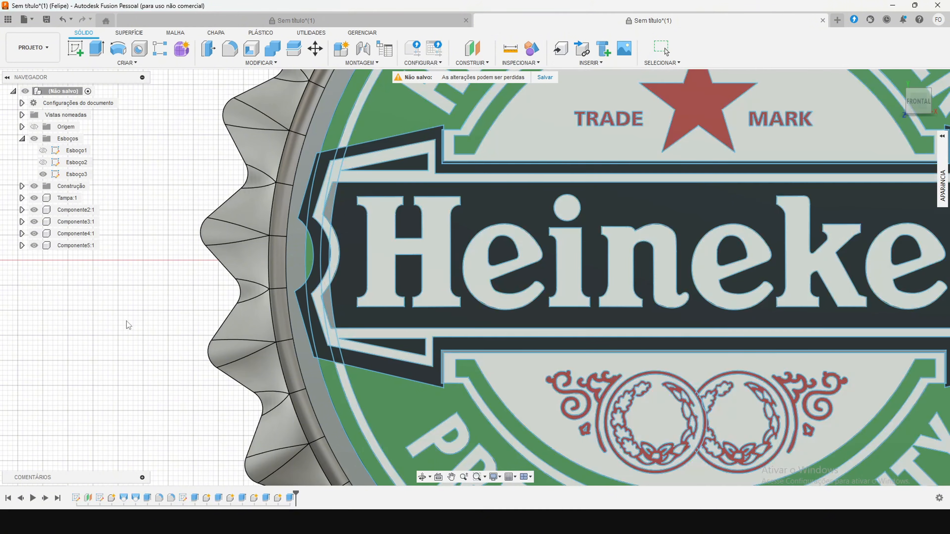
# Step: Select the three unfilled sketch profiles beside the H at the left end of the Heineken banner
pyautogui.scroll(6, 302, 214)
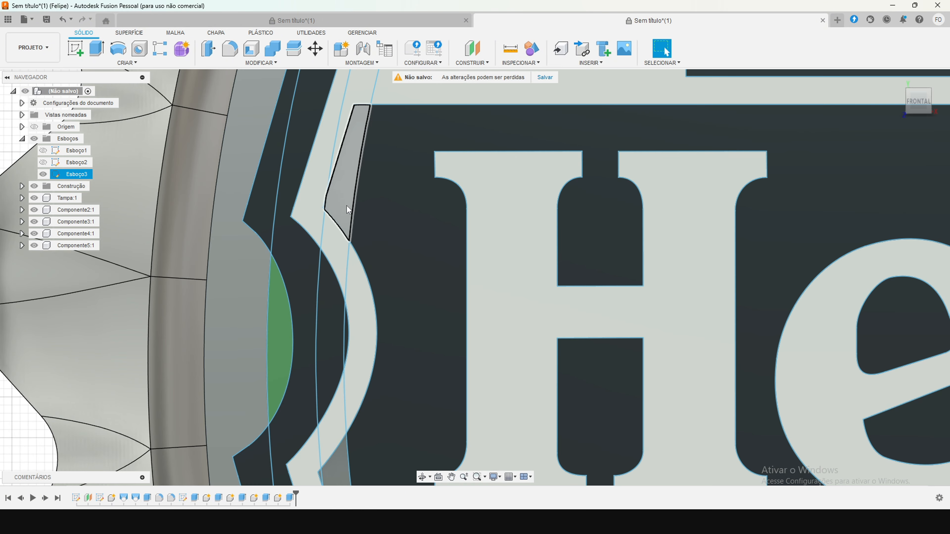
pyautogui.click(347, 191)
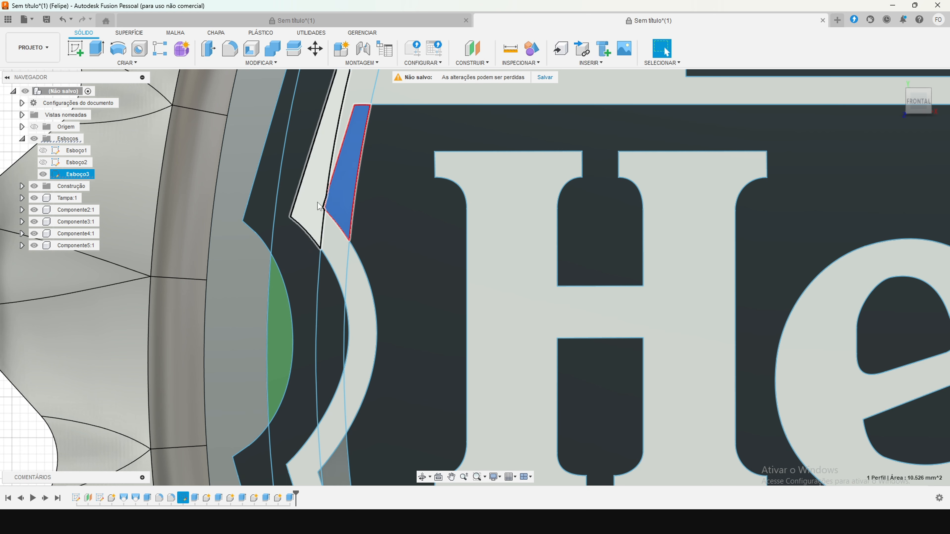
pyautogui.scroll(4, 317, 202)
pyautogui.scroll(3, 326, 217)
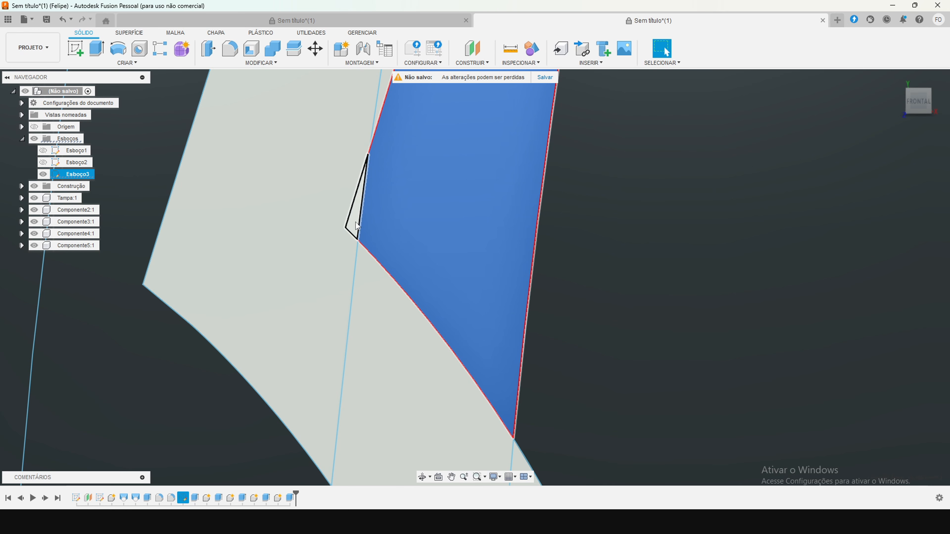
pyautogui.click(480, 320)
pyautogui.scroll(5, 339, 214)
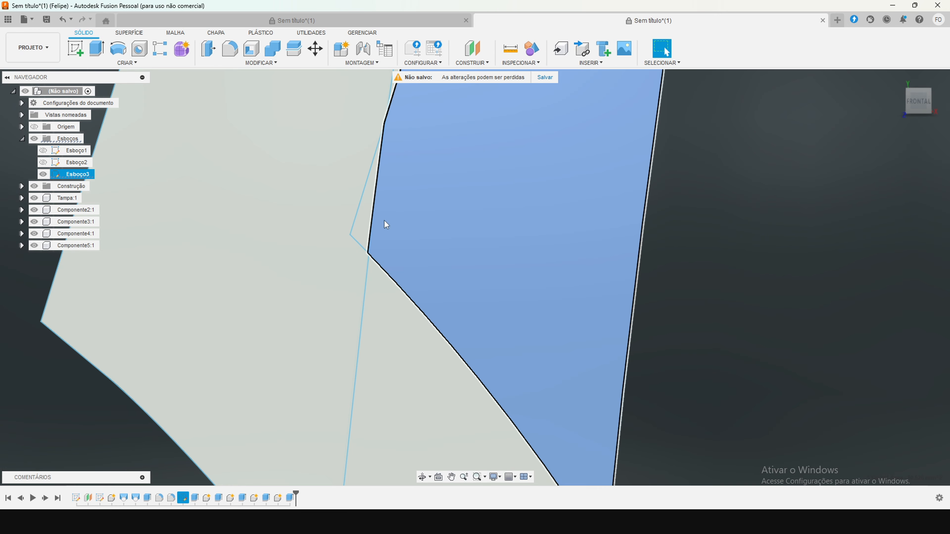
pyautogui.scroll(-5, 380, 238)
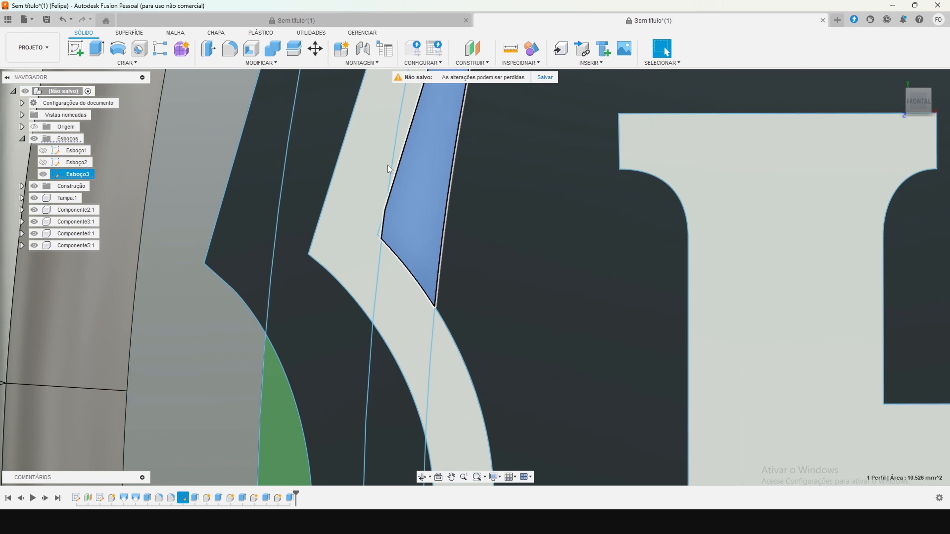
pyautogui.scroll(2, 387, 165)
pyautogui.scroll(-2, 411, 249)
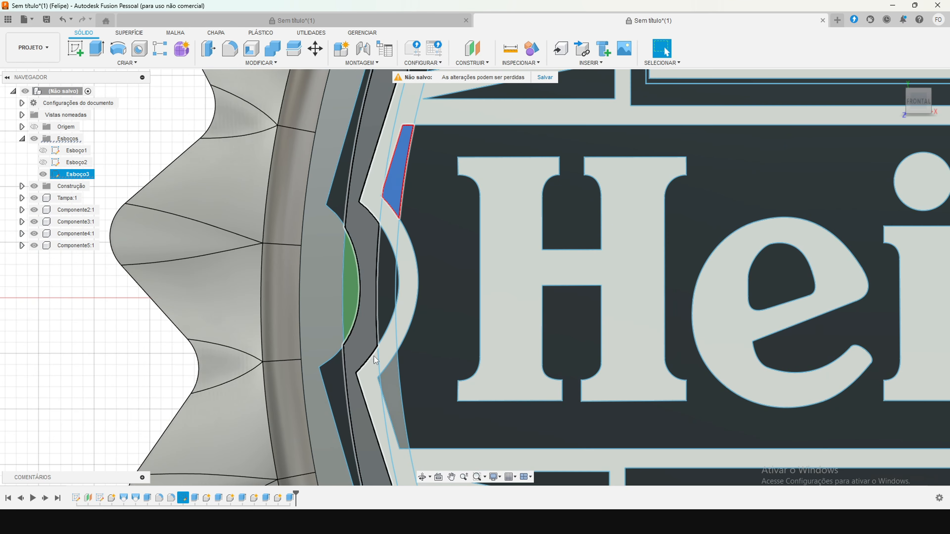
pyautogui.click(389, 385)
pyautogui.scroll(6, 383, 384)
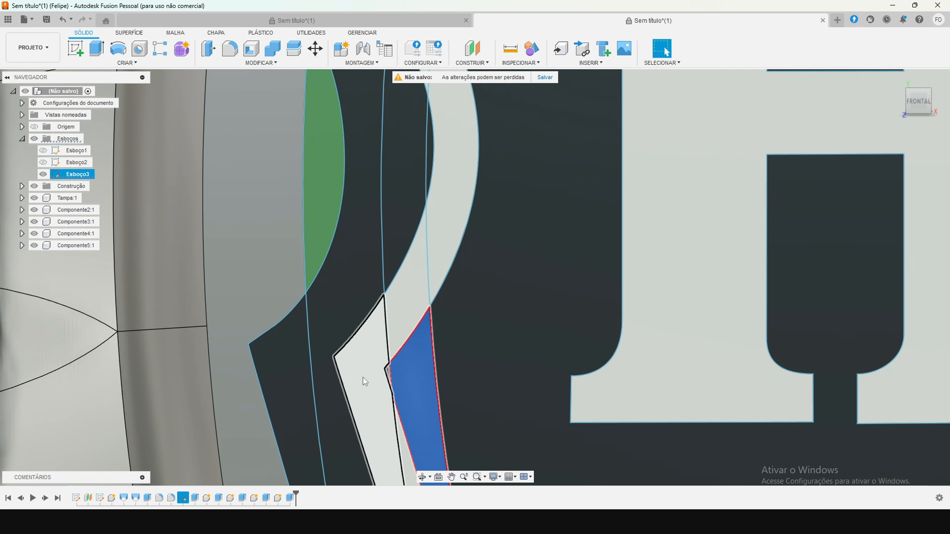
pyautogui.scroll(-5, 288, 308)
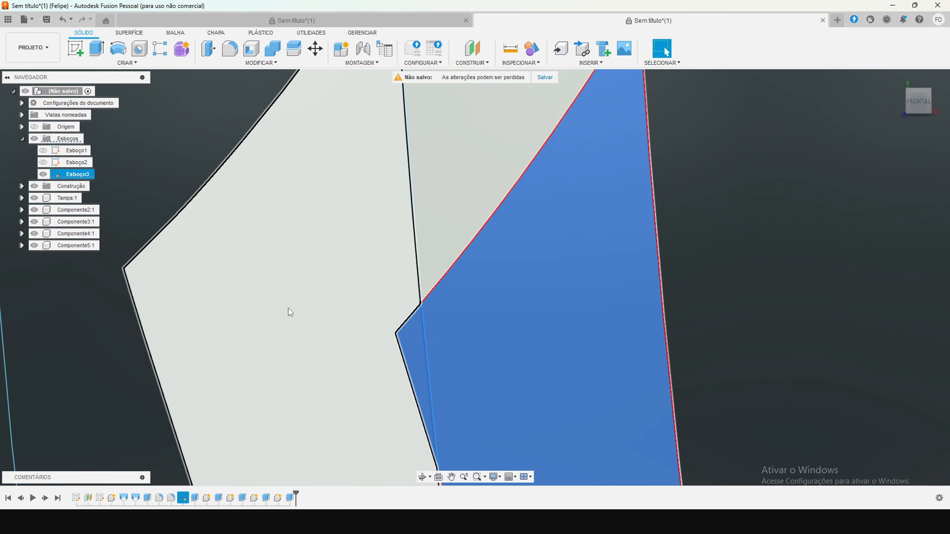
pyautogui.scroll(-5, 288, 302)
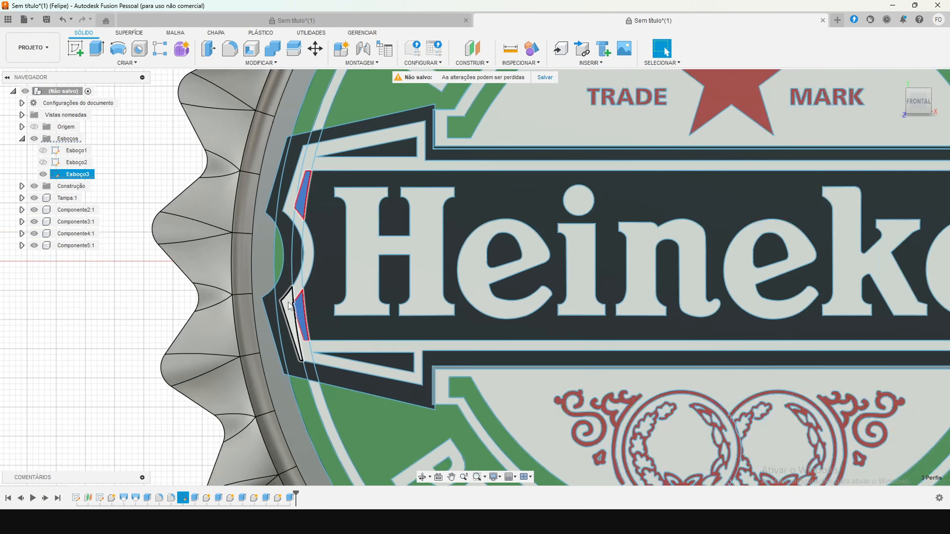
# Step: Add the two unfilled profiles at the right end of the Heineken banner to the selection
pyautogui.scroll(-5, 290, 305)
pyautogui.scroll(8, 788, 239)
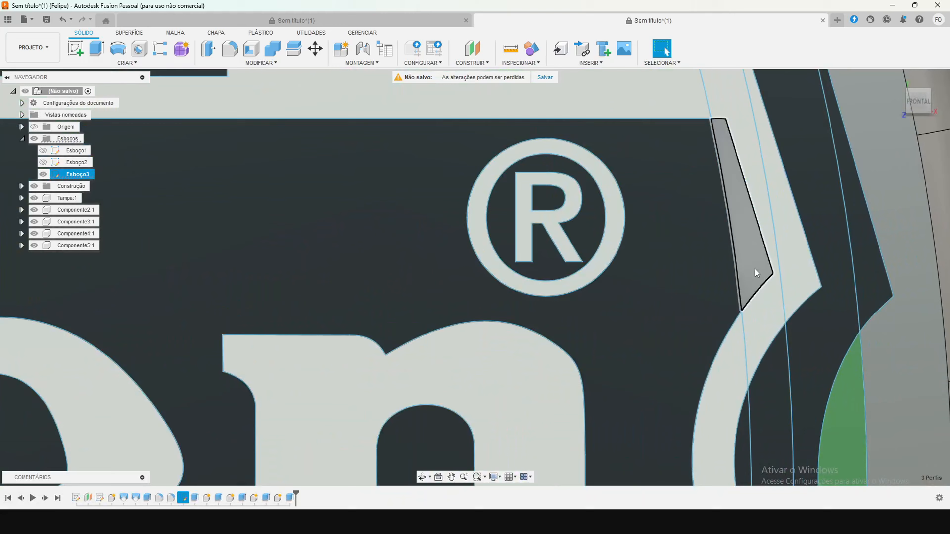
pyautogui.click(756, 268)
pyautogui.scroll(-5, 707, 147)
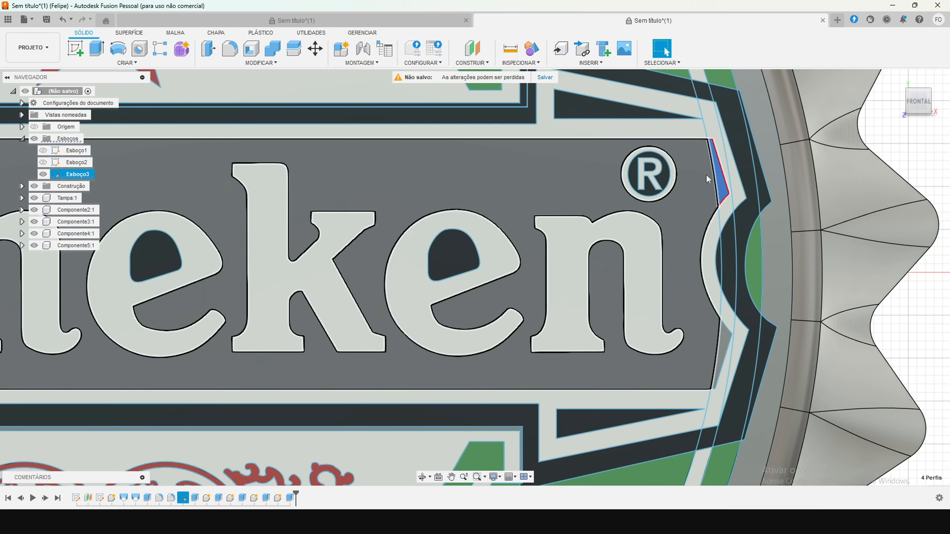
pyautogui.scroll(-2, 706, 175)
pyautogui.scroll(6, 710, 380)
pyautogui.click(734, 306)
pyautogui.scroll(-7, 734, 306)
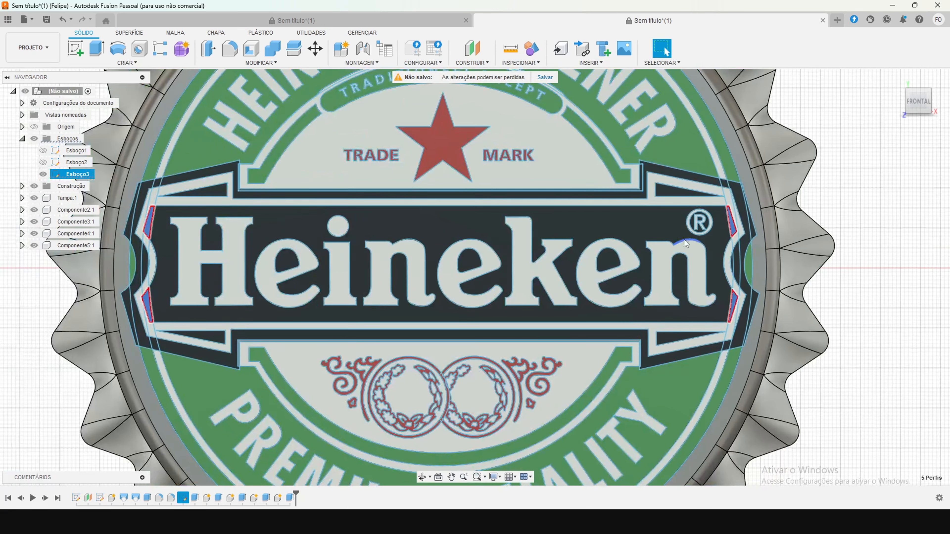
pyautogui.scroll(-2, 519, 229)
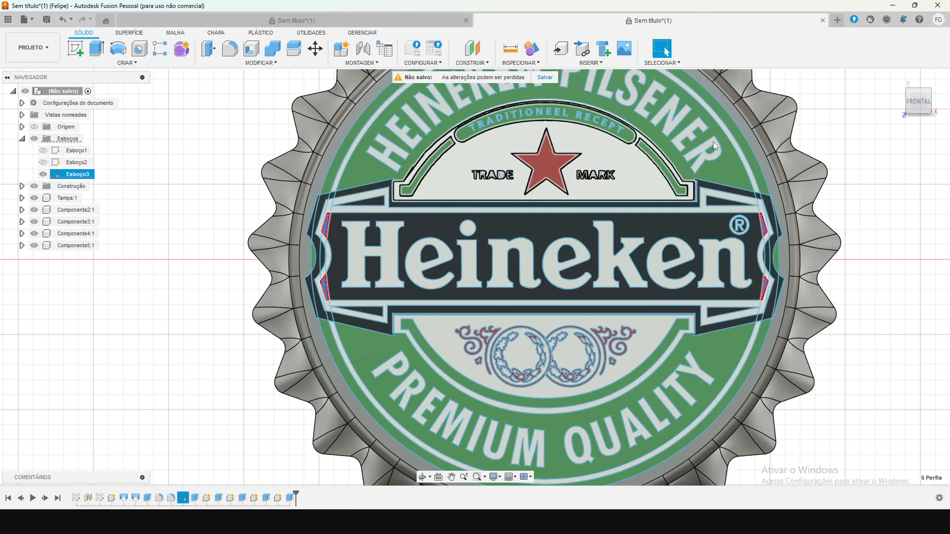
# Step: Extrude the five selected profiles by -1 mm and join them to the black banner component, Componente4
pyautogui.click(97, 48)
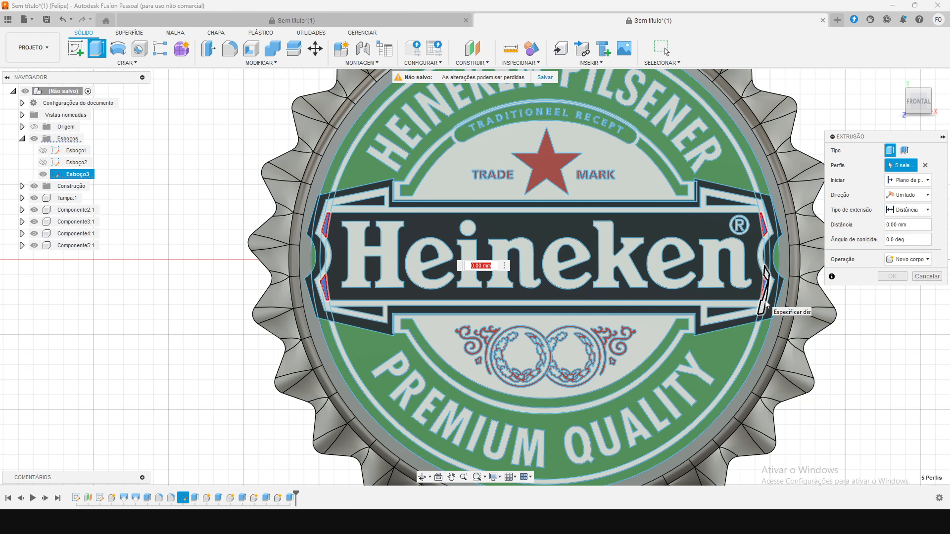
pyautogui.press('BackSpace')
pyautogui.write('-1')
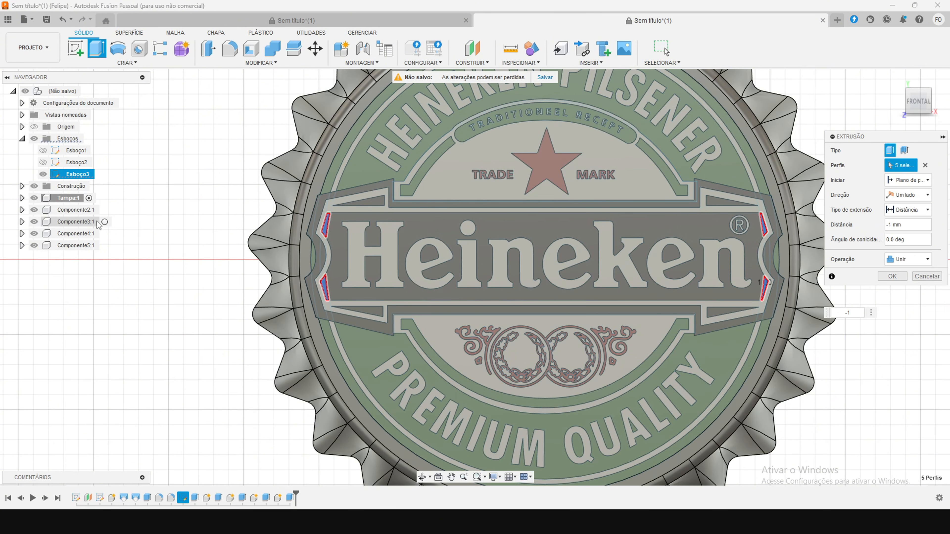
pyautogui.click(105, 222)
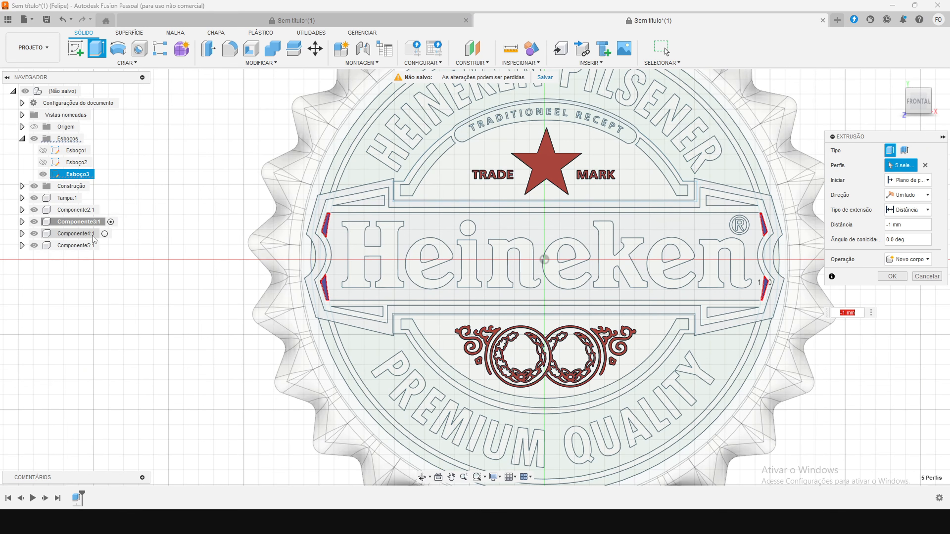
pyautogui.click(105, 234)
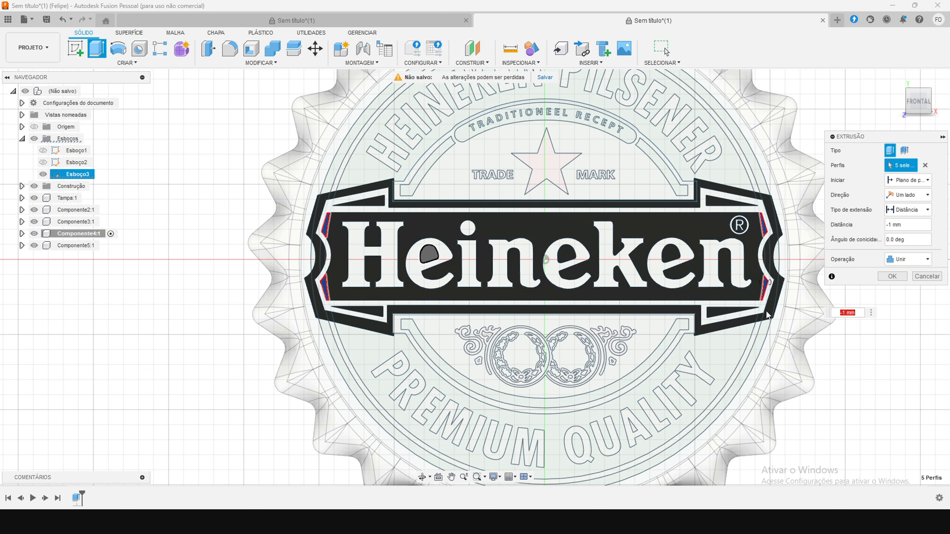
pyautogui.click(896, 276)
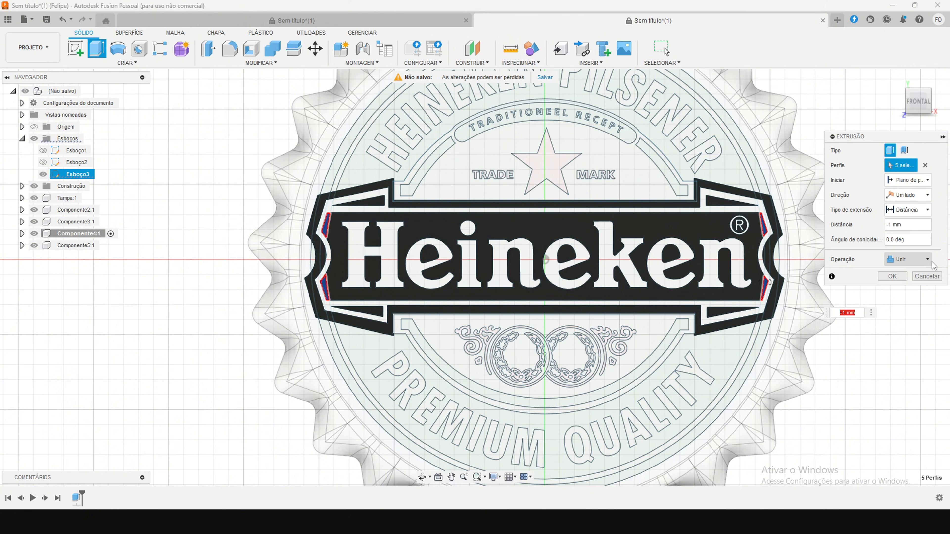
pyautogui.click(893, 277)
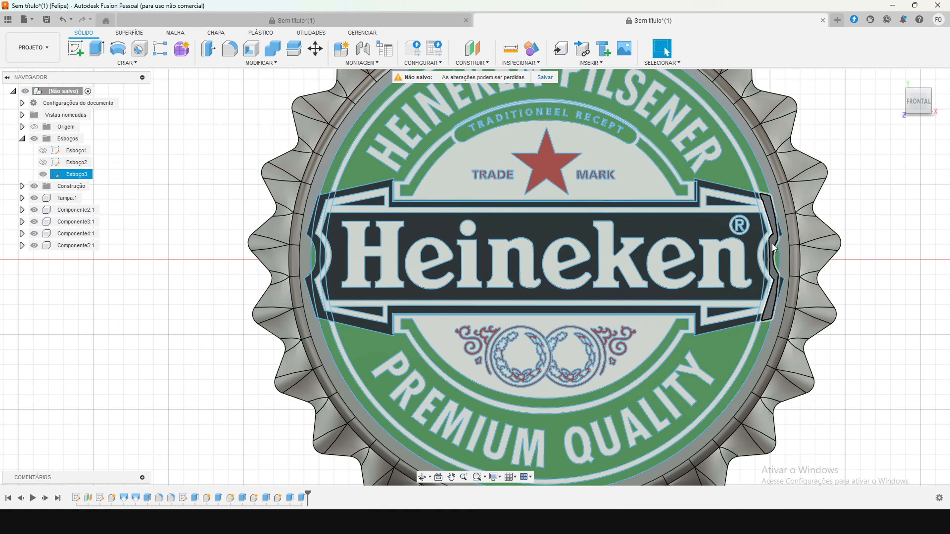
# Step: Hide the logo sketch Esboço3 and inspect the coloured cap from an oblique angle
pyautogui.scroll(2, 739, 289)
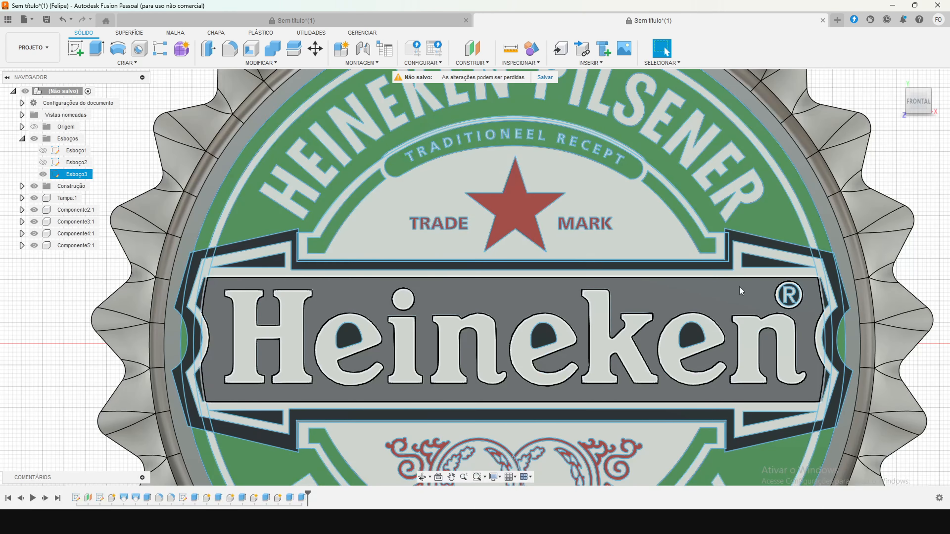
pyautogui.press('F6')
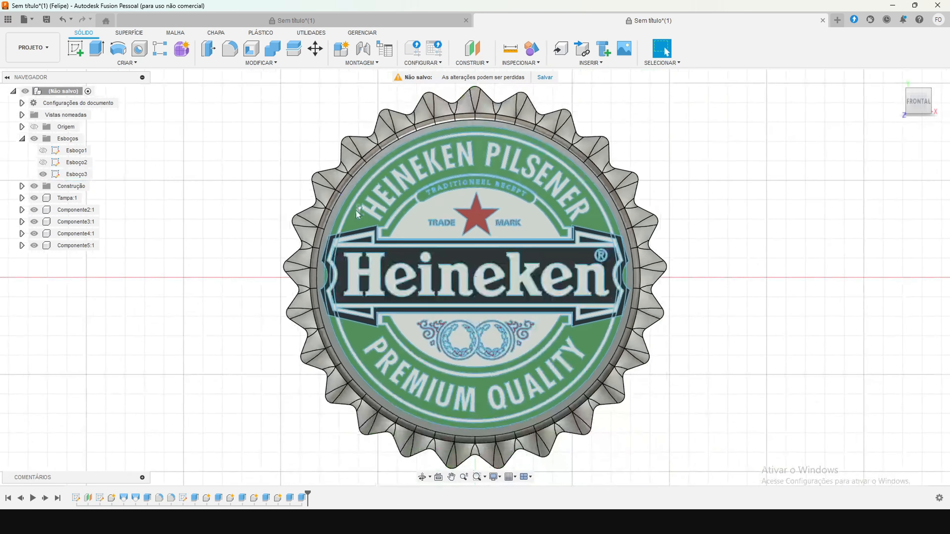
pyautogui.click(43, 174)
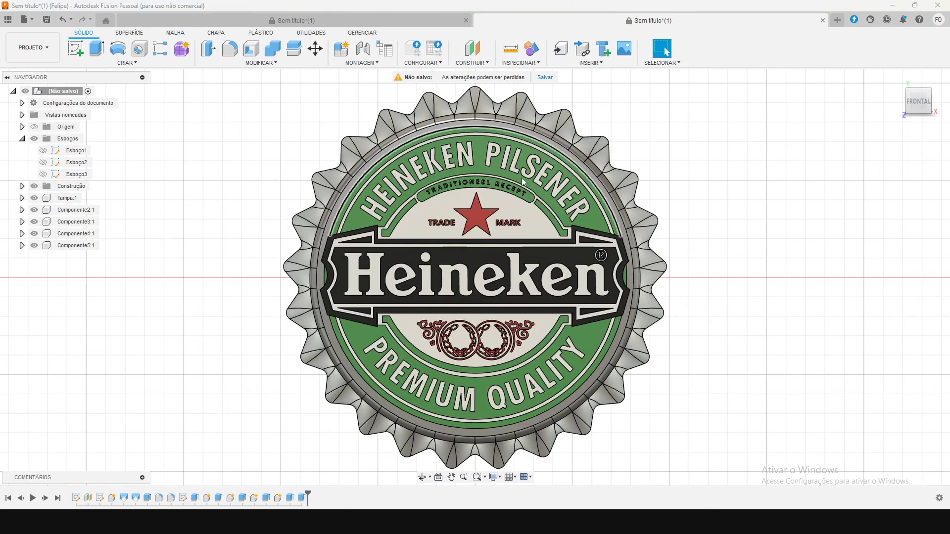
pyautogui.scroll(1, 533, 342)
pyautogui.scroll(1, 533, 342)
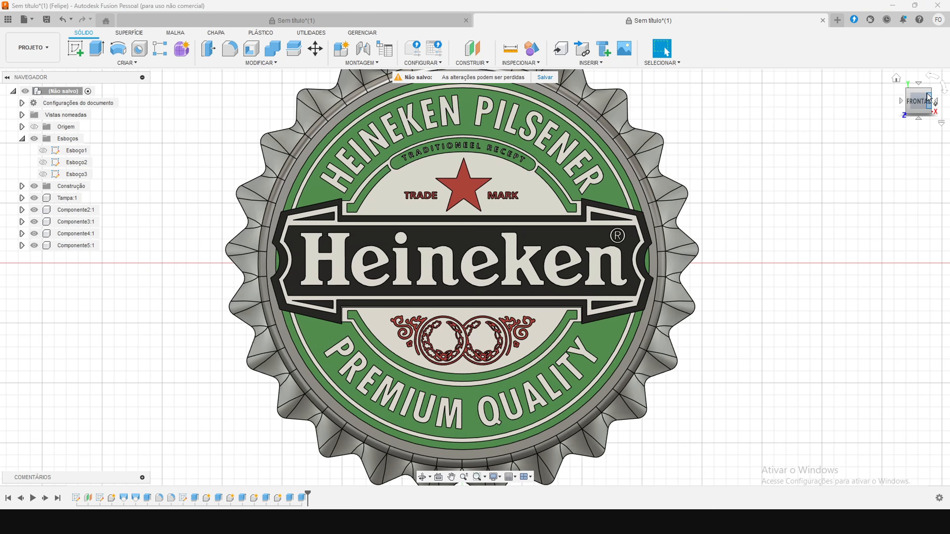
pyautogui.keyDown('shift'); pyautogui.moveTo(475, 277); pyautogui.dragTo(351, 233, button='middle'); pyautogui.keyUp('shift')
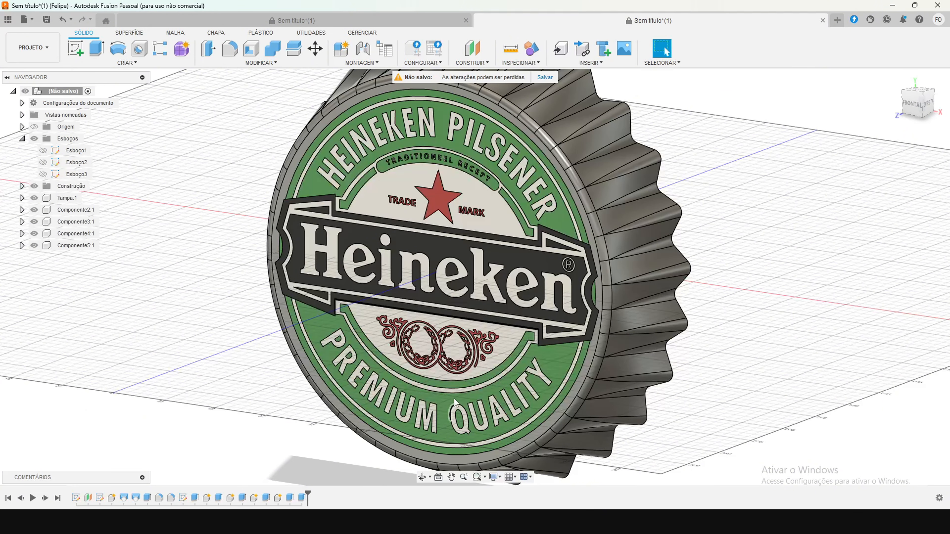
pyautogui.scroll(-1, 503, 315)
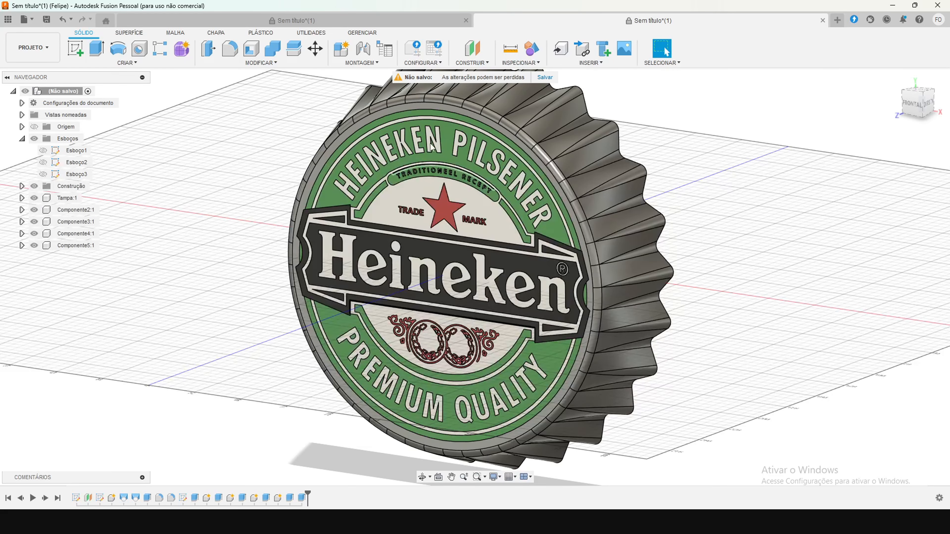
pyautogui.scroll(2, 432, 245)
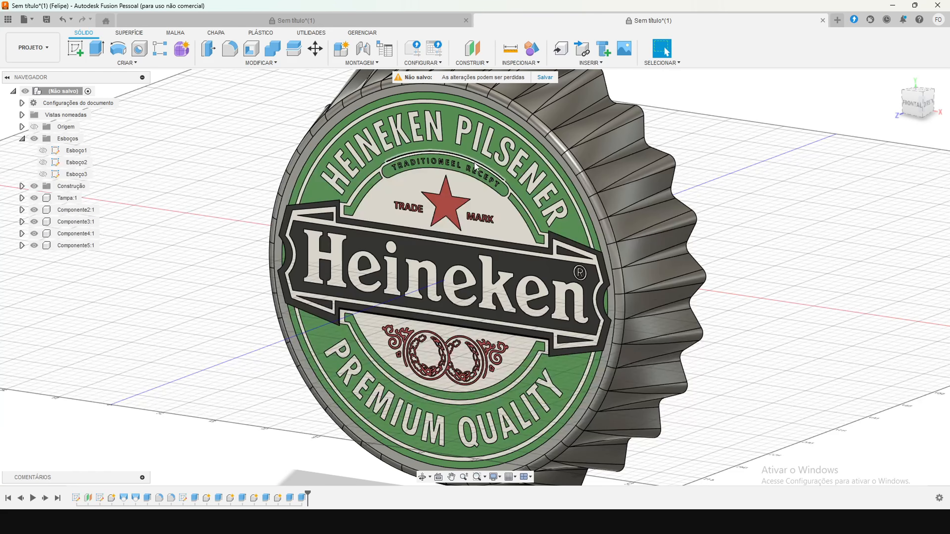
# Step: Hide the four logo components, Componente2 to Componente5, leaving only the cap body shown
pyautogui.click(38, 210)
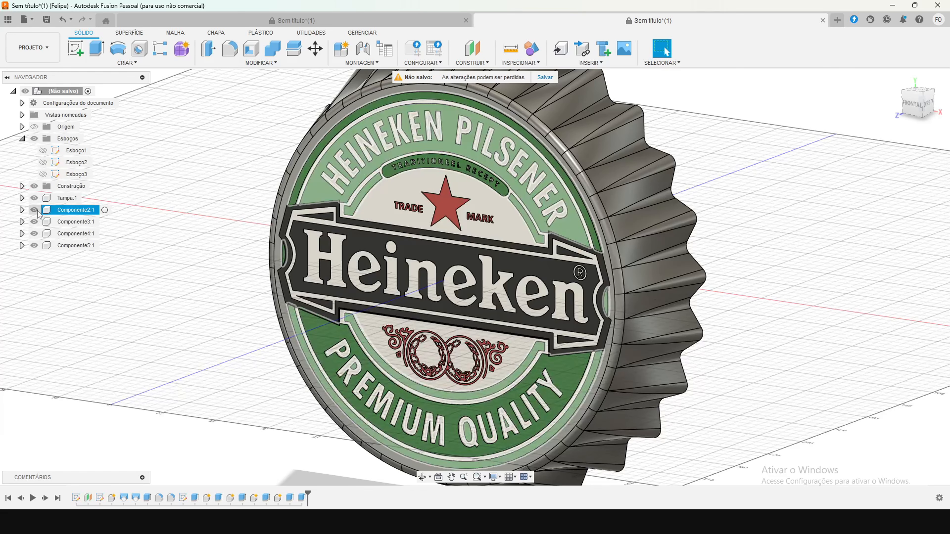
pyautogui.click(35, 210)
pyautogui.click(34, 222)
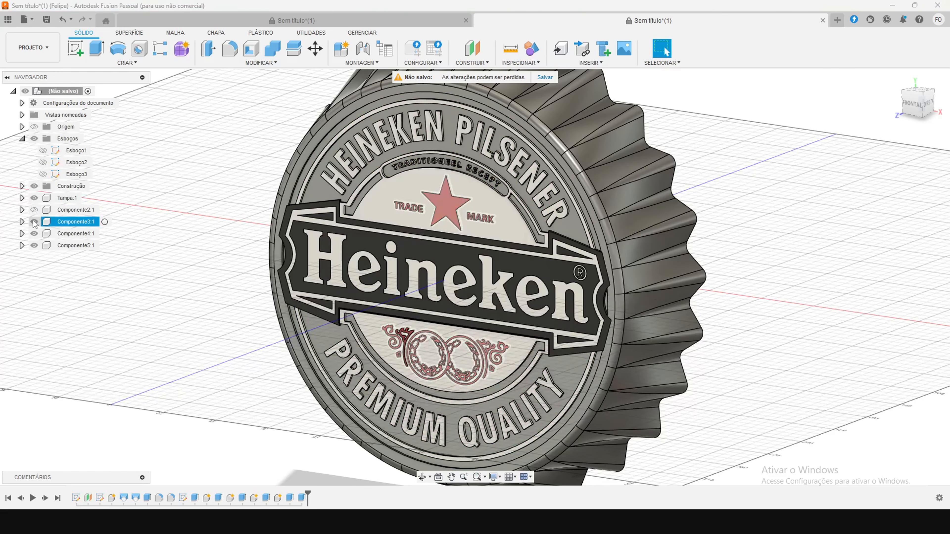
pyautogui.click(34, 221)
pyautogui.click(34, 234)
pyautogui.click(34, 246)
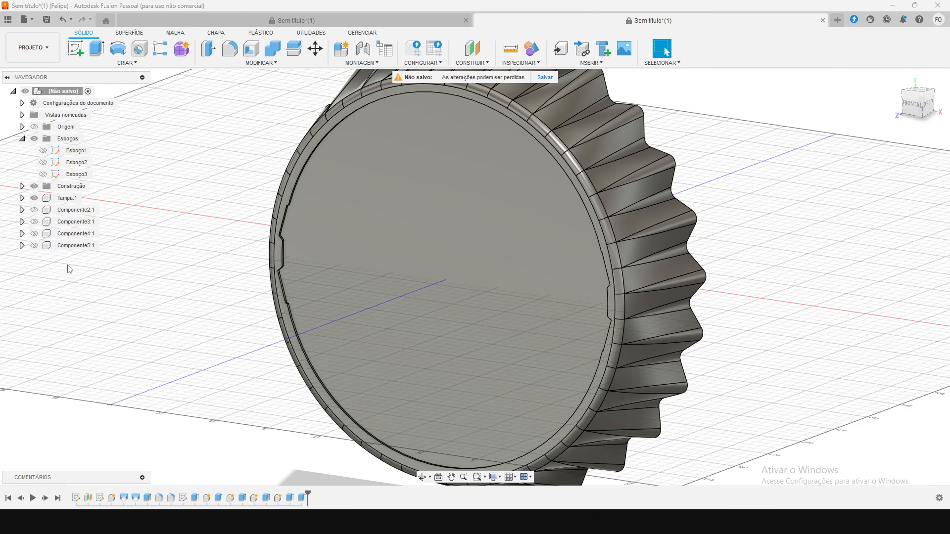
# Step: Show only the white component Componente5 again in the cap's recess
pyautogui.scroll(-2, 585, 305)
pyautogui.scroll(-1, 636, 279)
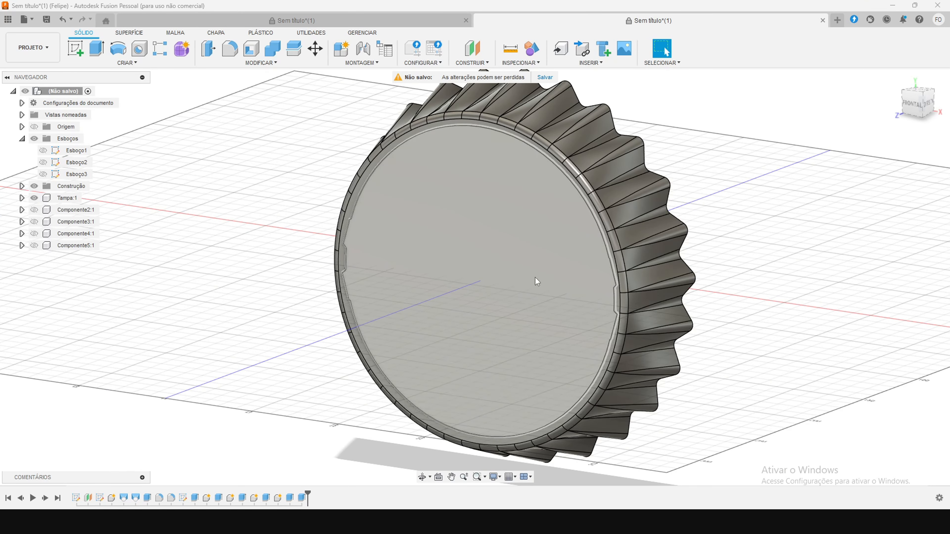
pyautogui.click(33, 237)
pyautogui.click(119, 250)
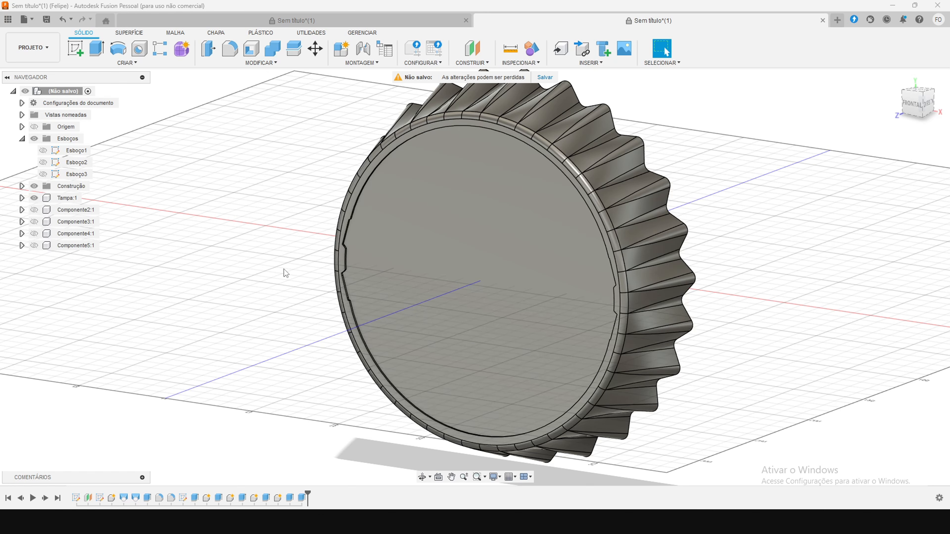
pyautogui.click(34, 246)
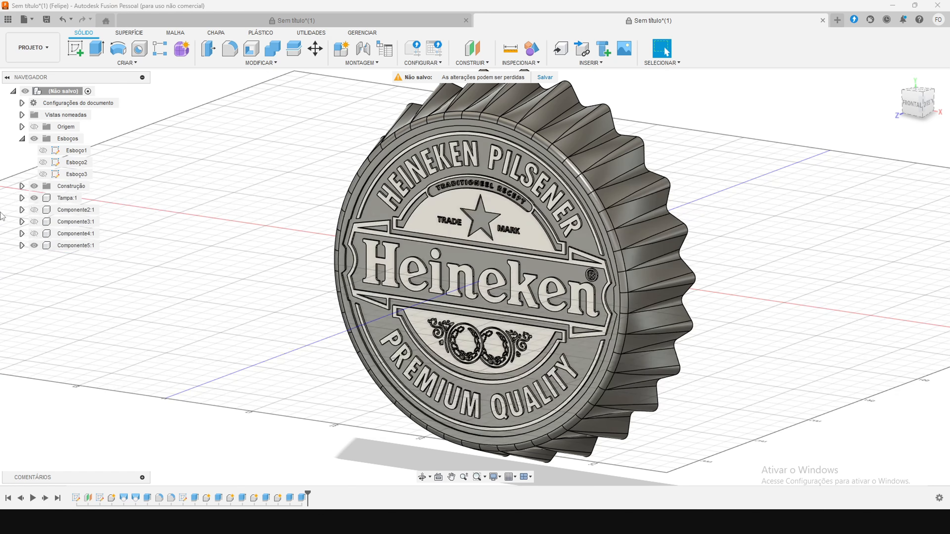
# Step: Show the hidden components Componente2, Componente3 and Componente4 again
pyautogui.click(35, 233)
pyautogui.click(34, 222)
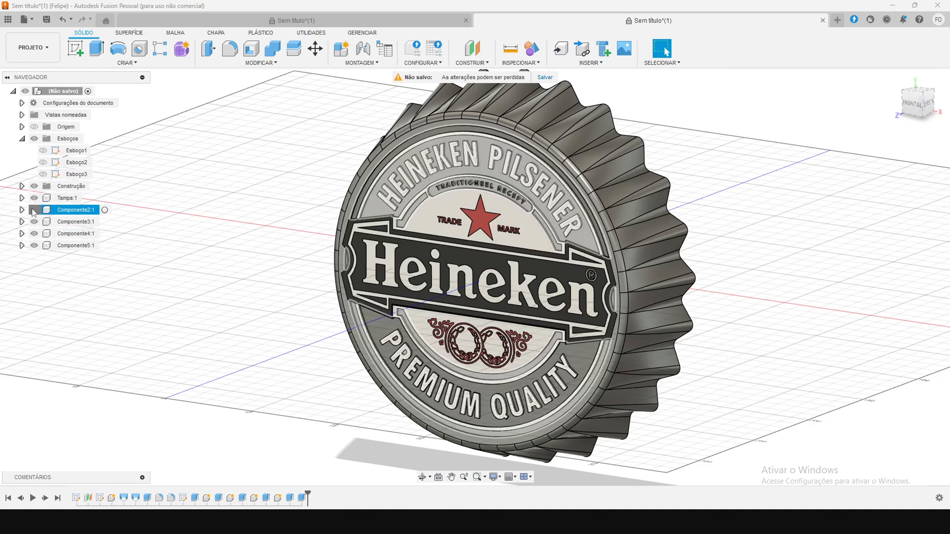
pyautogui.click(34, 209)
# Step: Rename the green component Componente2 as Verde and the red component Componente3 as Vermelho
pyautogui.doubleClick(73, 210)
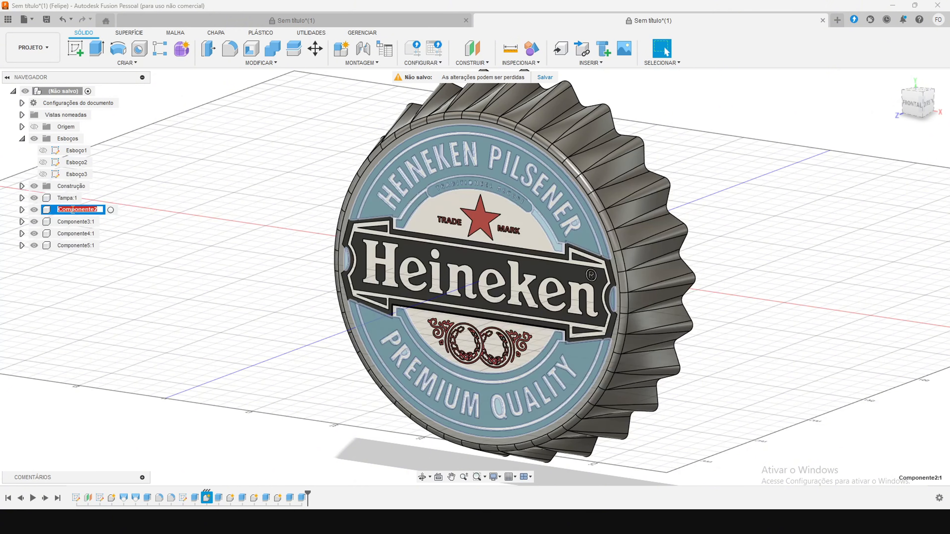
pyautogui.write('Verde')
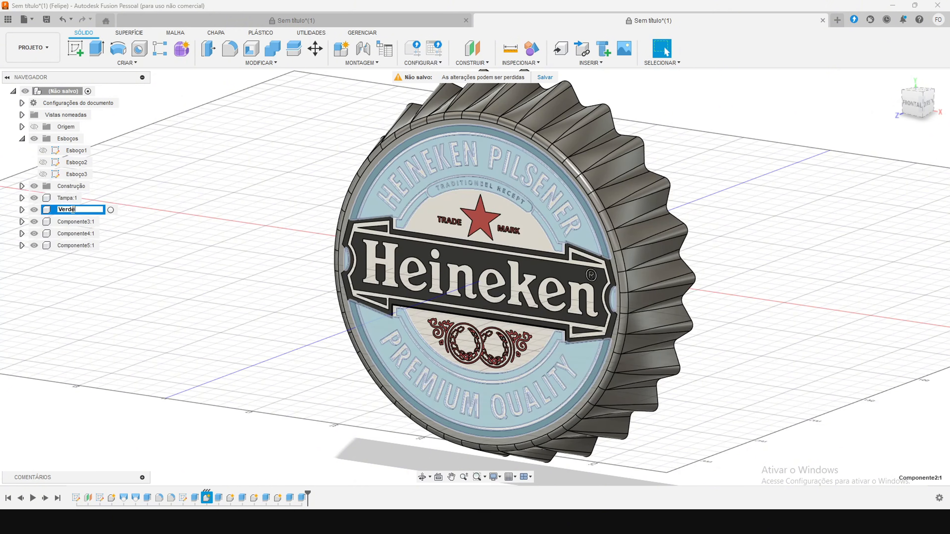
pyautogui.press('Return')
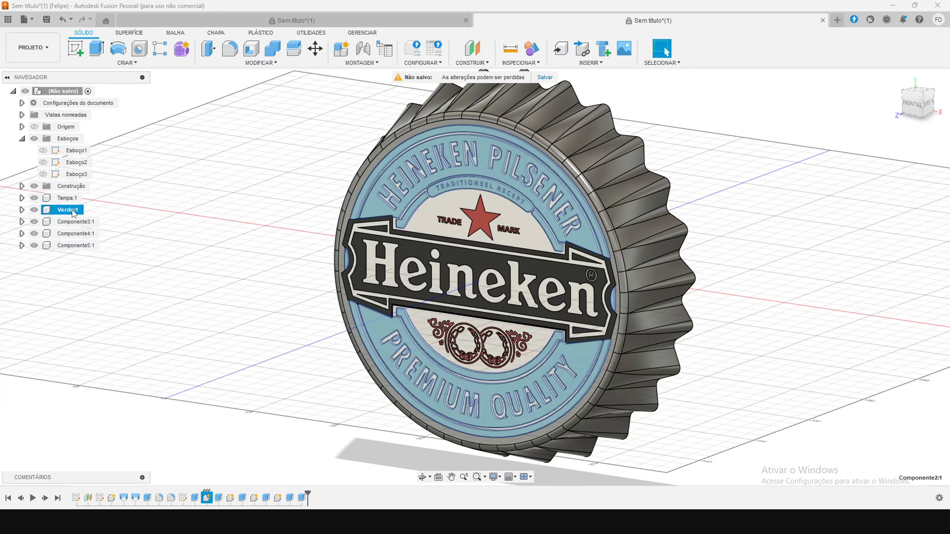
pyautogui.click(75, 221)
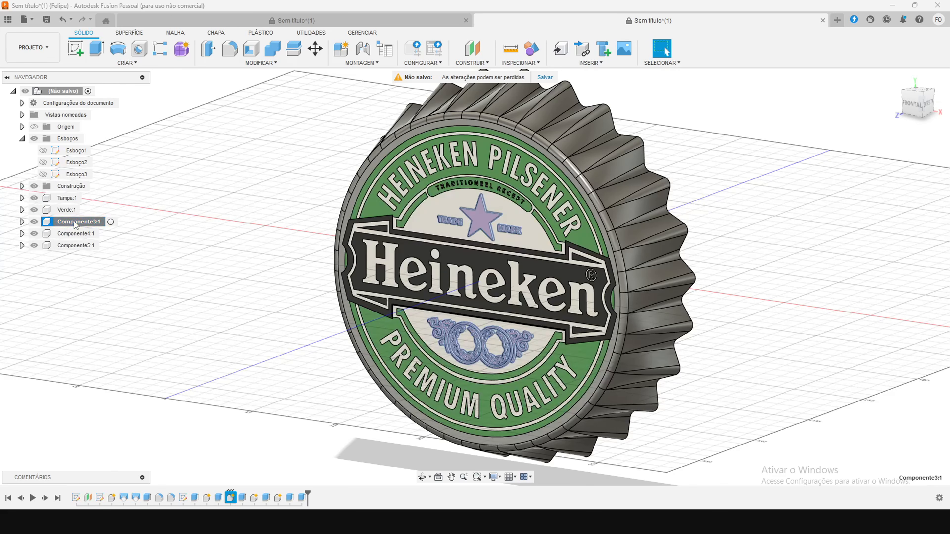
pyautogui.doubleClick(75, 222)
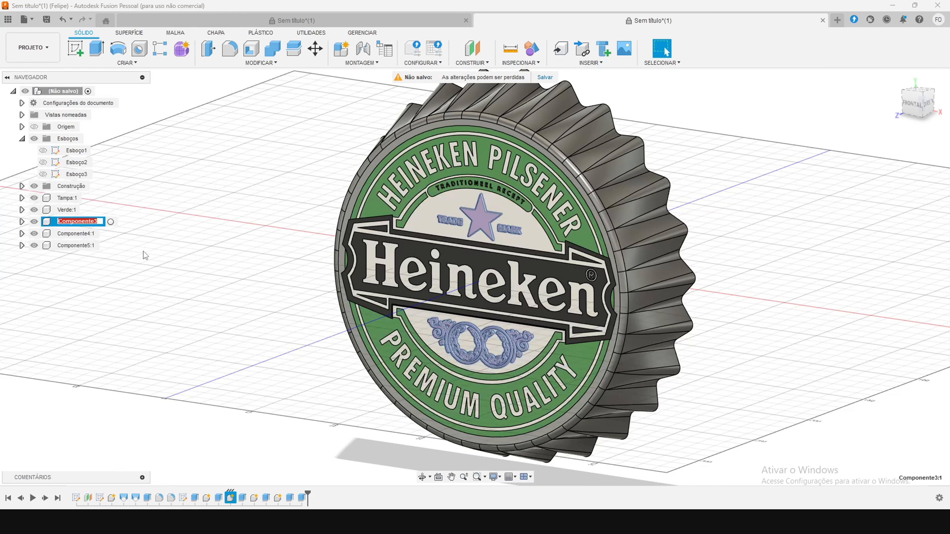
pyautogui.write('Vermelho')
pyautogui.press('Return')
# Step: Rename the black component Componente4 as Preto and the white component Componente5 as Branco
pyautogui.doubleClick(74, 234)
pyautogui.write('Preto')
pyautogui.press('Return')
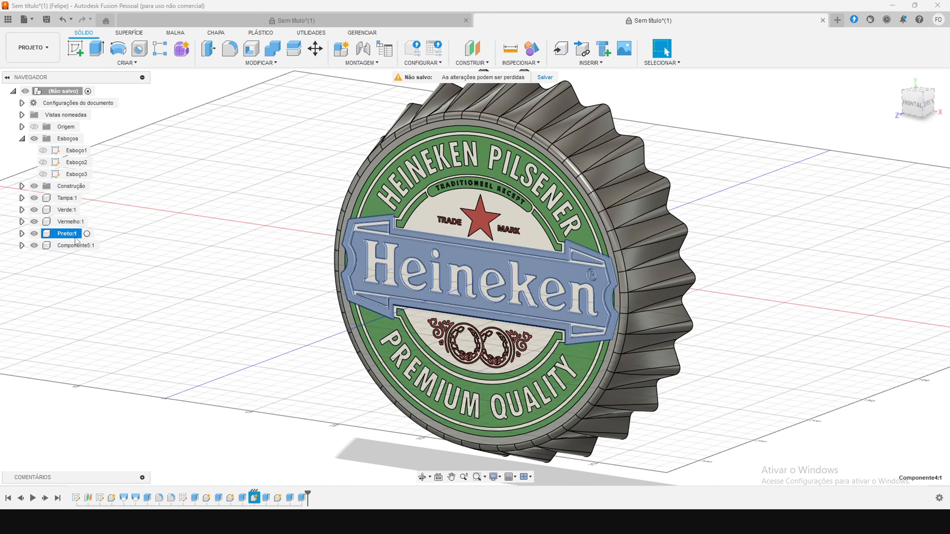
pyautogui.doubleClick(71, 246)
pyautogui.write('Branco')
pyautogui.press('Return')
pyautogui.press('Escape')
pyautogui.scroll(-2, 716, 369)
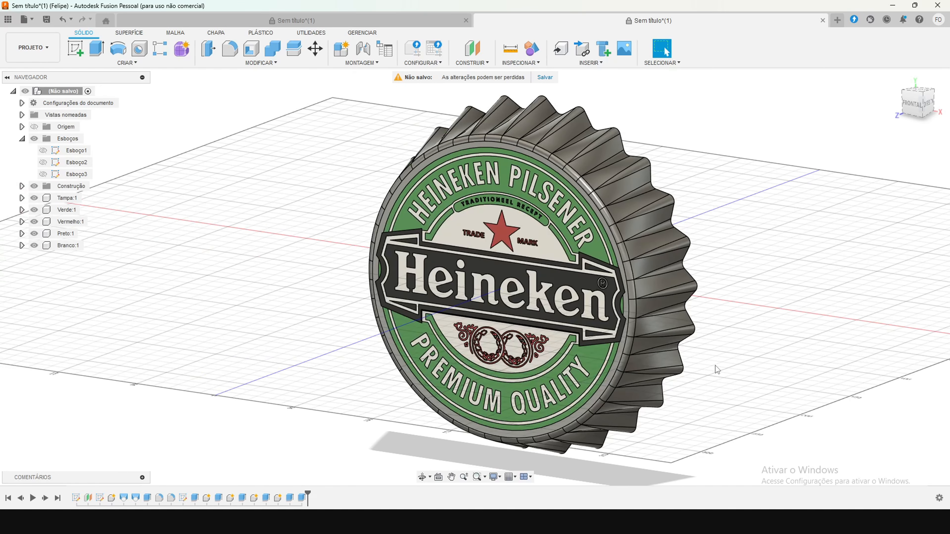
pyautogui.scroll(-2, 716, 370)
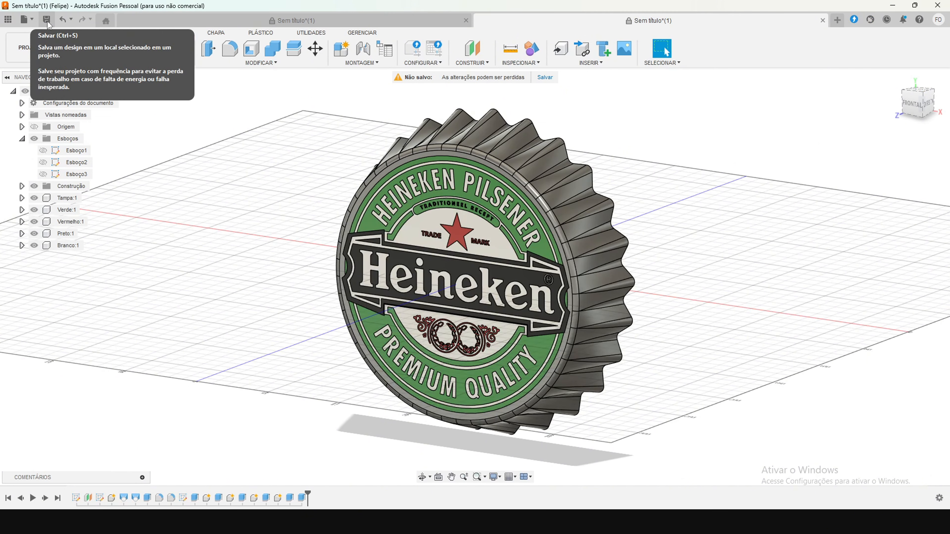
pyautogui.click(28, 21)
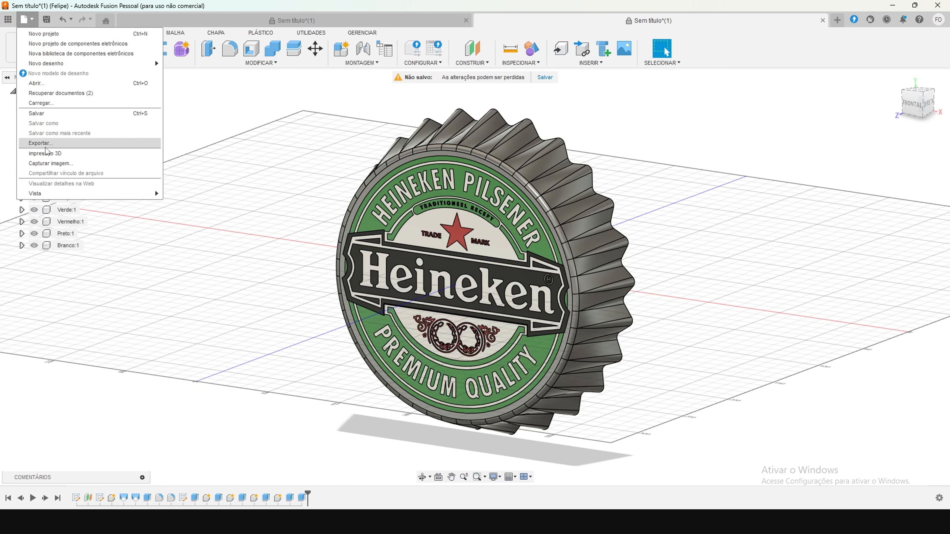
pyautogui.click(39, 144)
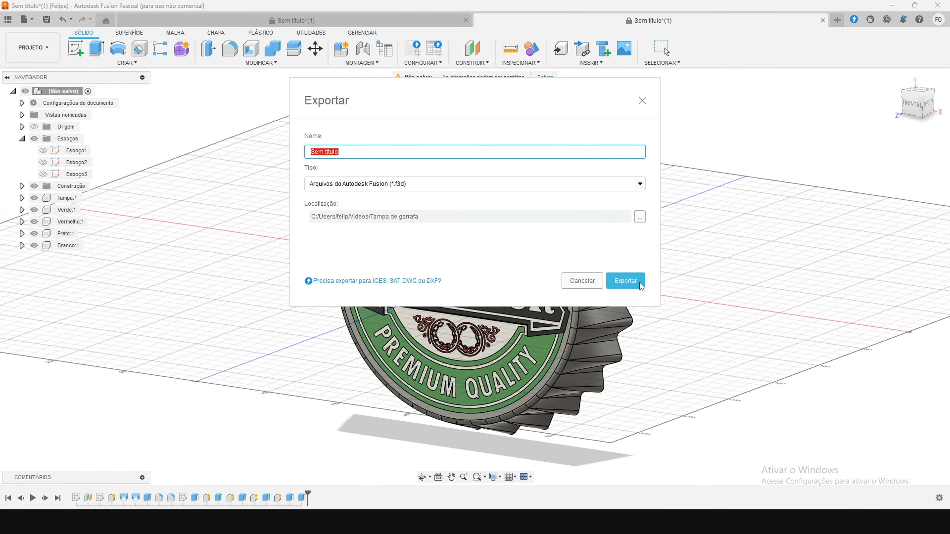
pyautogui.click(583, 282)
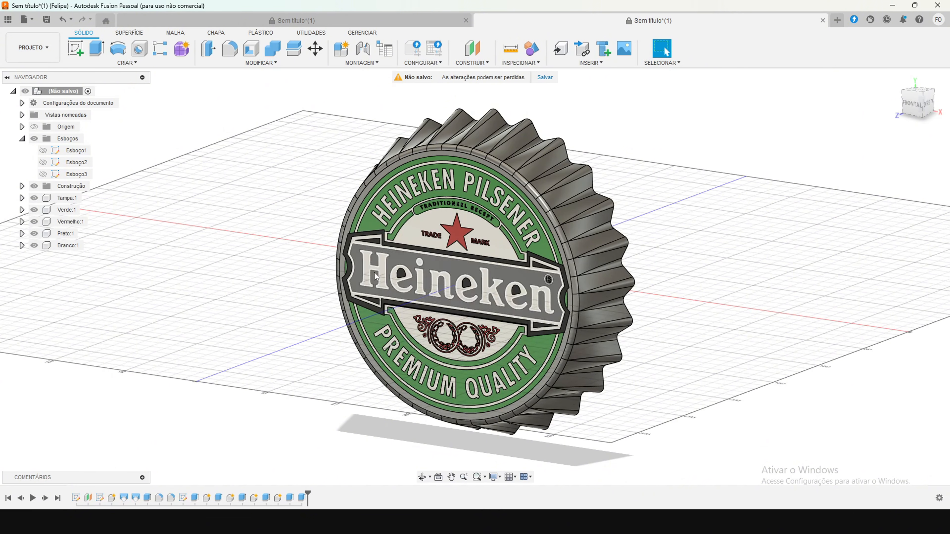
# Step: Start exporting the design and choose STEP (*.stp *.step) as the file type
pyautogui.click(33, 21)
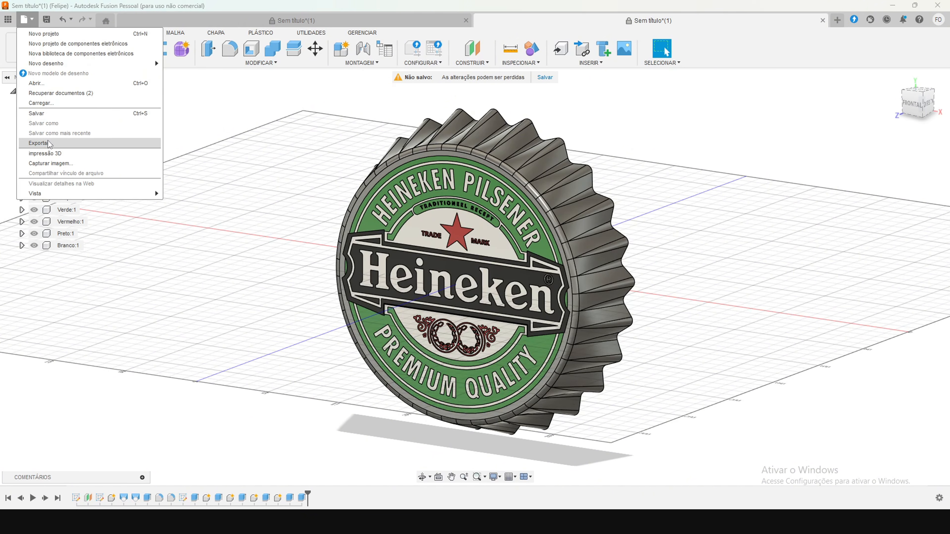
pyautogui.click(39, 143)
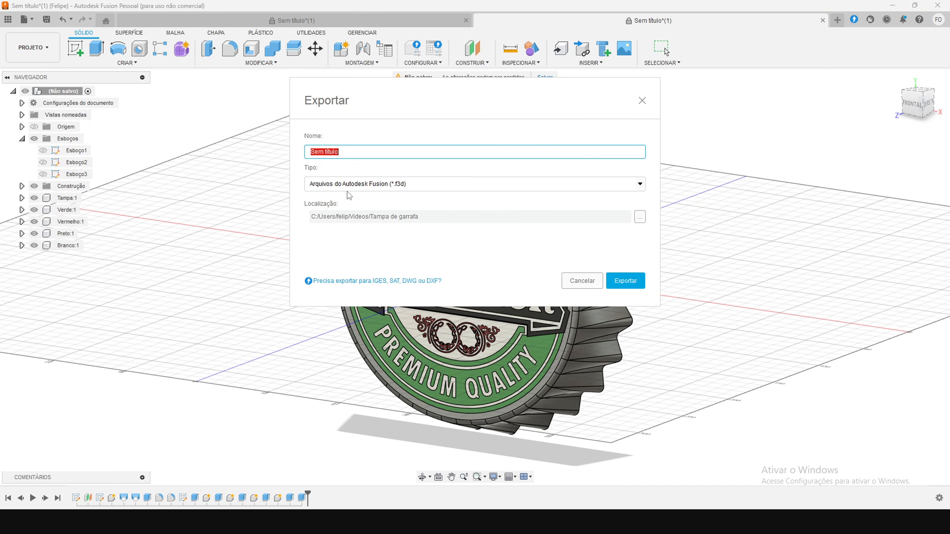
pyautogui.click(386, 187)
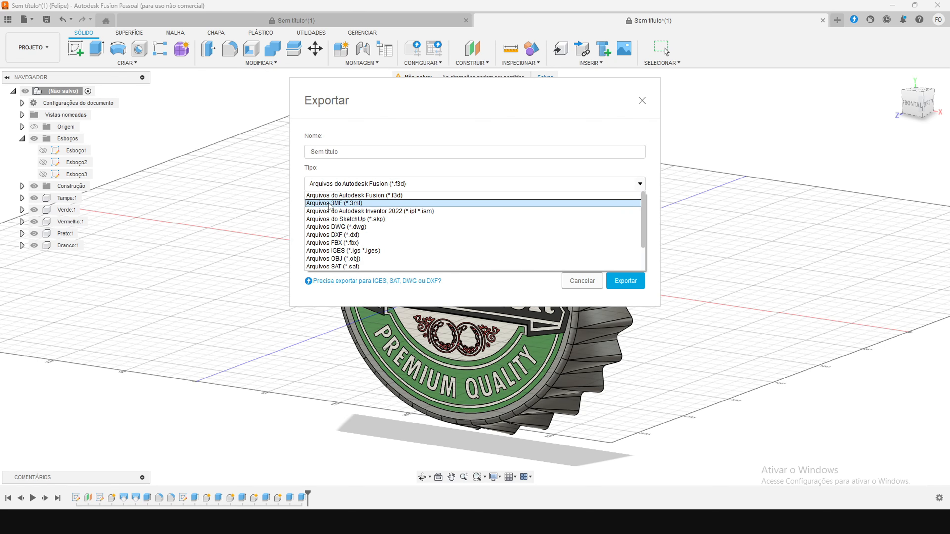
pyautogui.click(362, 203)
pyautogui.click(356, 186)
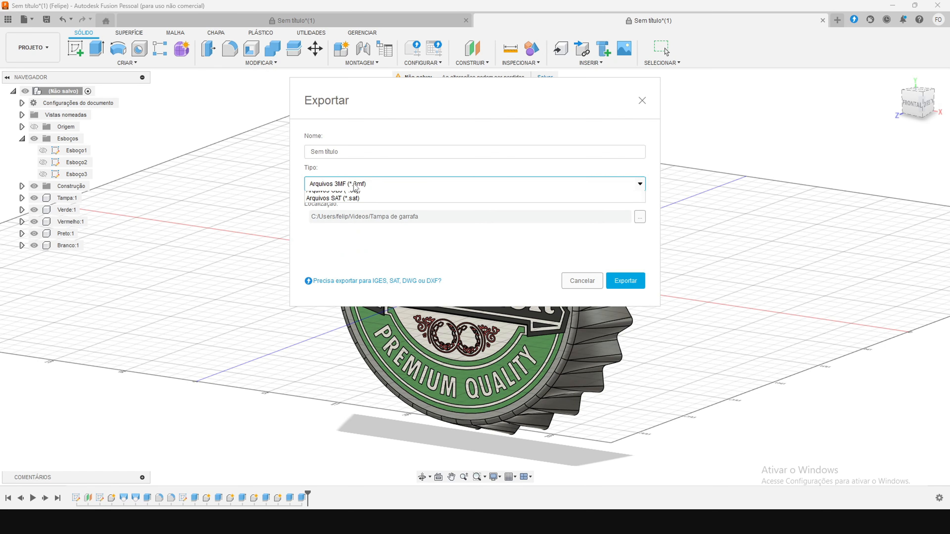
pyautogui.scroll(-2, 375, 247)
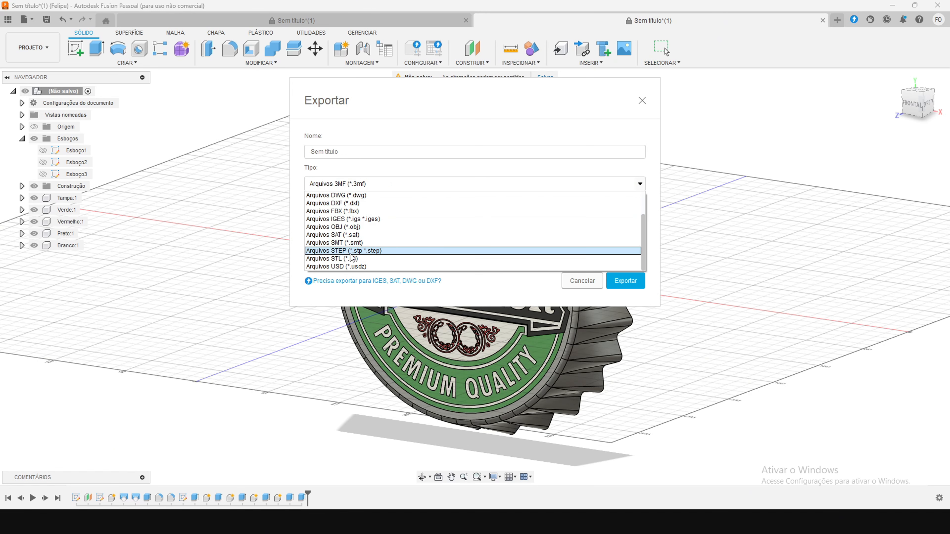
pyautogui.click(371, 251)
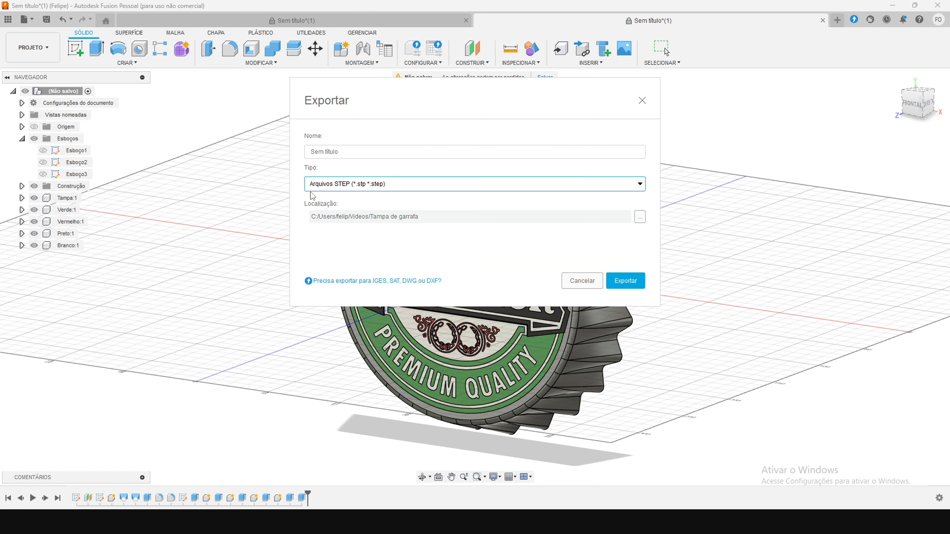
# Step: Try STL, STEP and 3MF in turn as the export file type
pyautogui.click(343, 189)
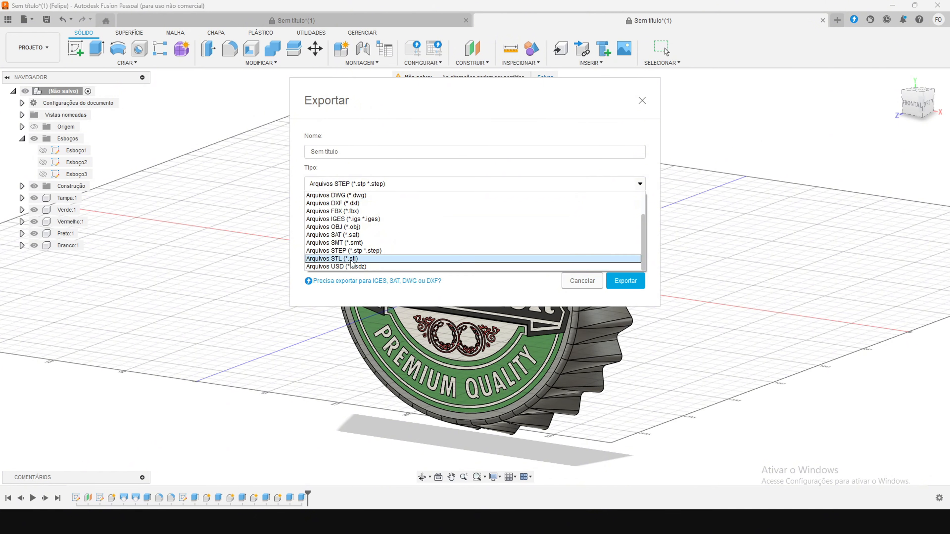
pyautogui.click(352, 261)
pyautogui.click(346, 184)
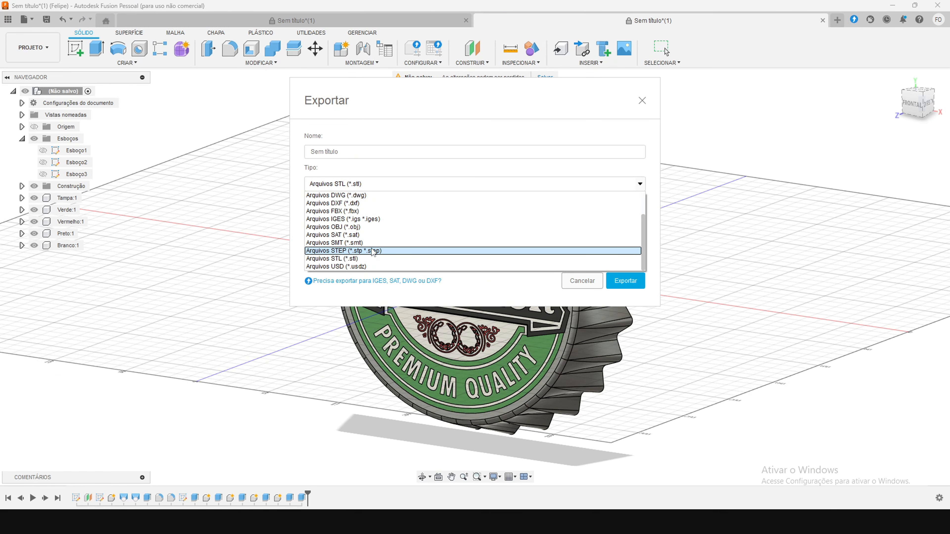
pyautogui.click(337, 251)
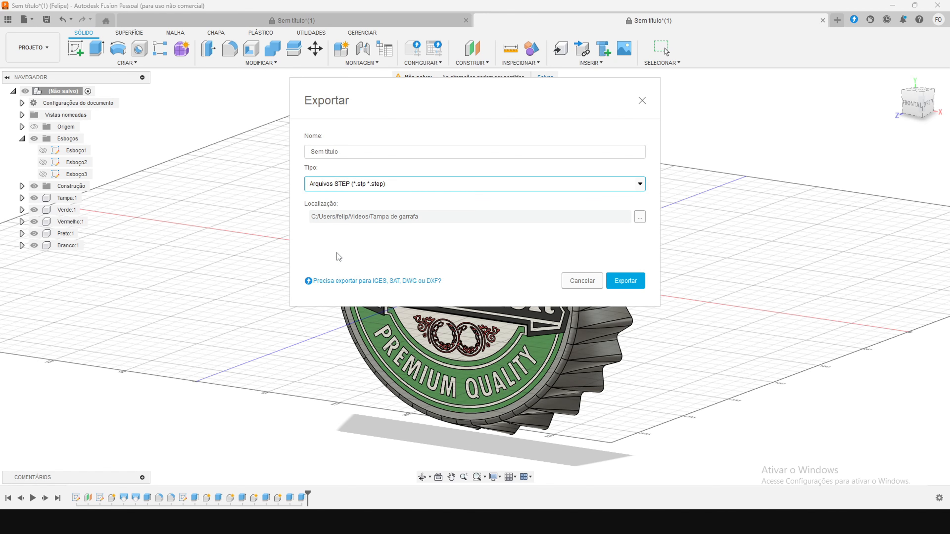
pyautogui.click(354, 184)
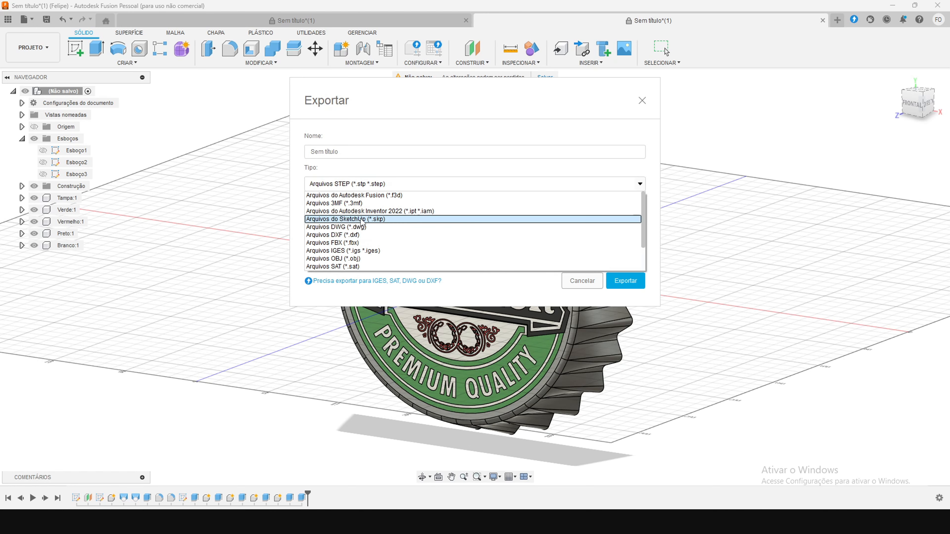
pyautogui.click(364, 207)
# Step: Export the cap under the name Tampa as a STEP file in the Tampa de garrafa folder
pyautogui.click(378, 185)
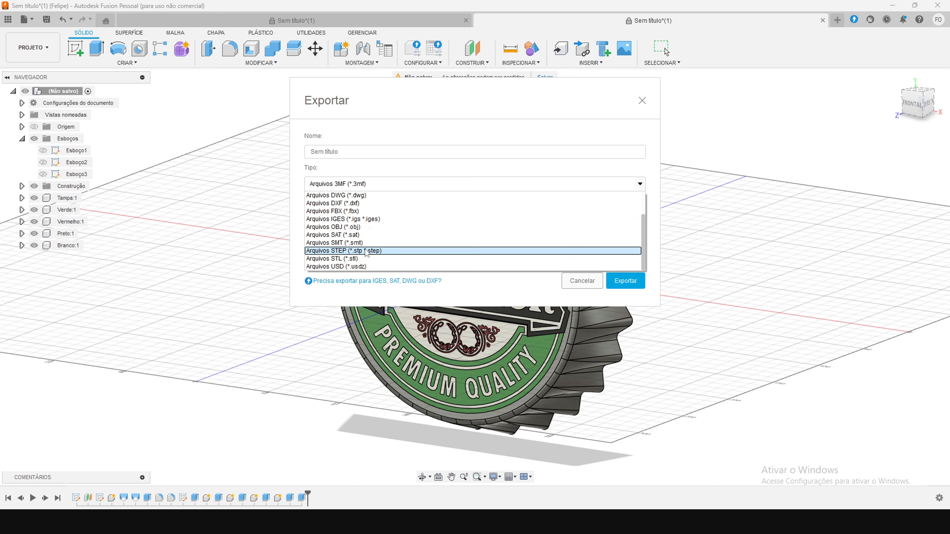
pyautogui.click(369, 252)
pyautogui.click(363, 151)
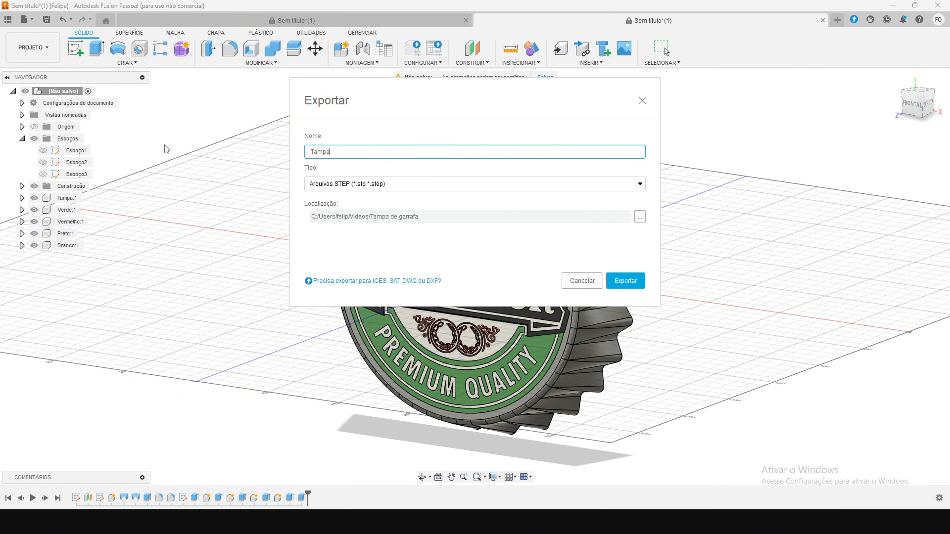
pyautogui.click(625, 281)
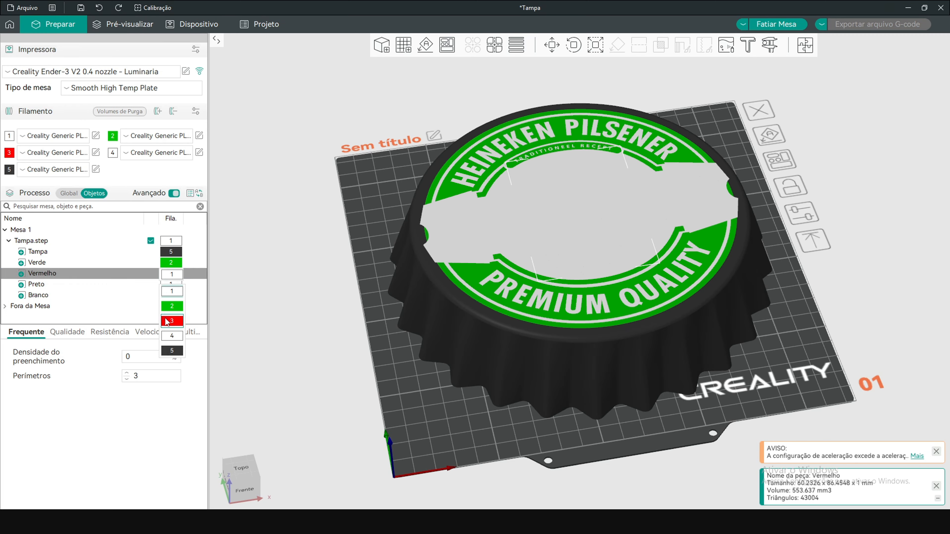
# Step: In the slicer, assign filament 4 to the Branco part of Tampa.step and slice the plate
pyautogui.click(172, 296)
pyautogui.click(173, 372)
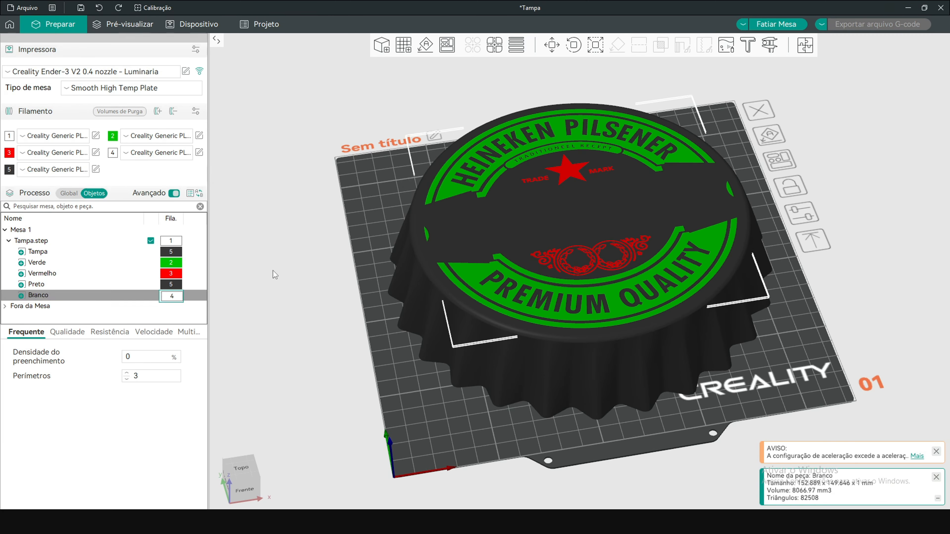
pyautogui.moveTo(273, 271); pyautogui.dragTo(295, 238)
pyautogui.hotkey('ctrl', 'r')
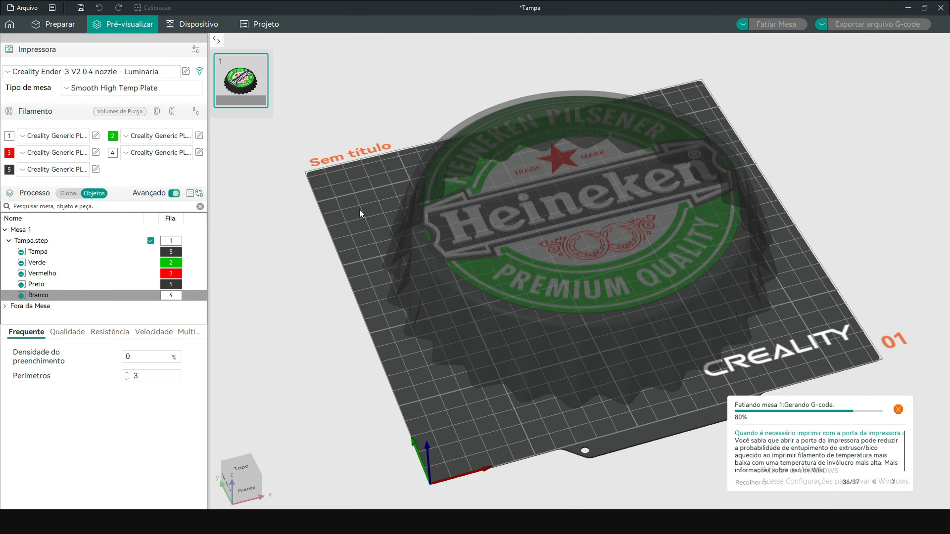
# Step: Examine the sliced multicolour cap in the preview, checking the logo colours up close and from several angles
pyautogui.scroll(4, 640, 120)
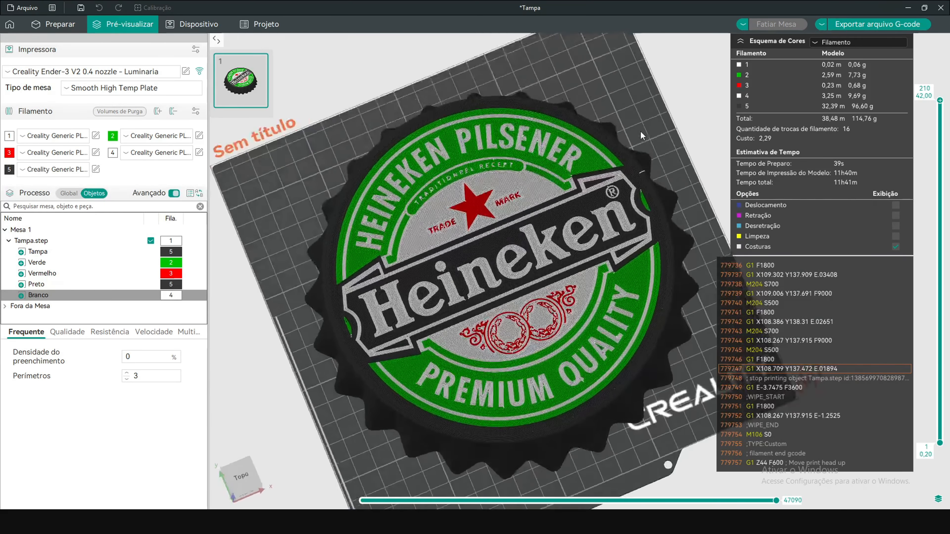
pyautogui.moveTo(647, 125); pyautogui.dragTo(640, 128)
pyautogui.moveTo(491, 141); pyautogui.dragTo(494, 183)
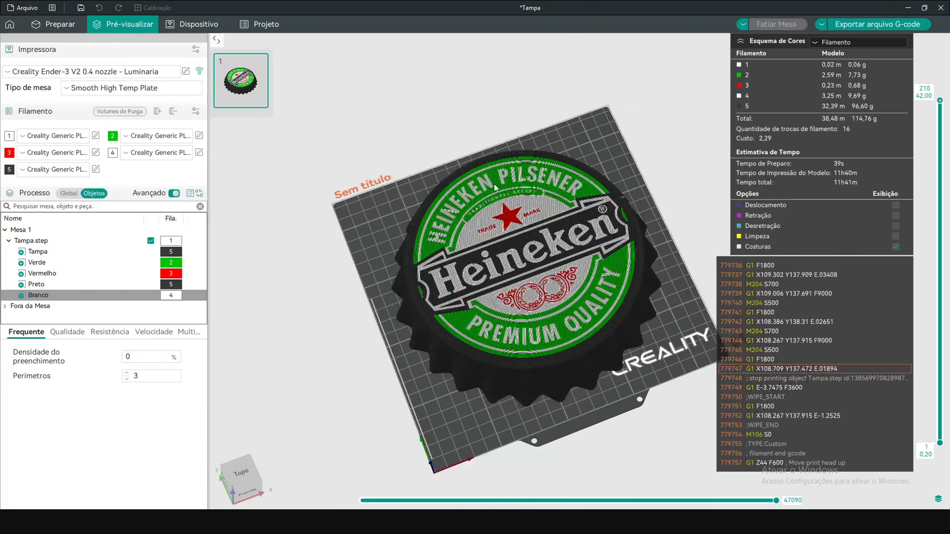
pyautogui.scroll(5, 496, 180)
pyautogui.scroll(-5, 571, 111)
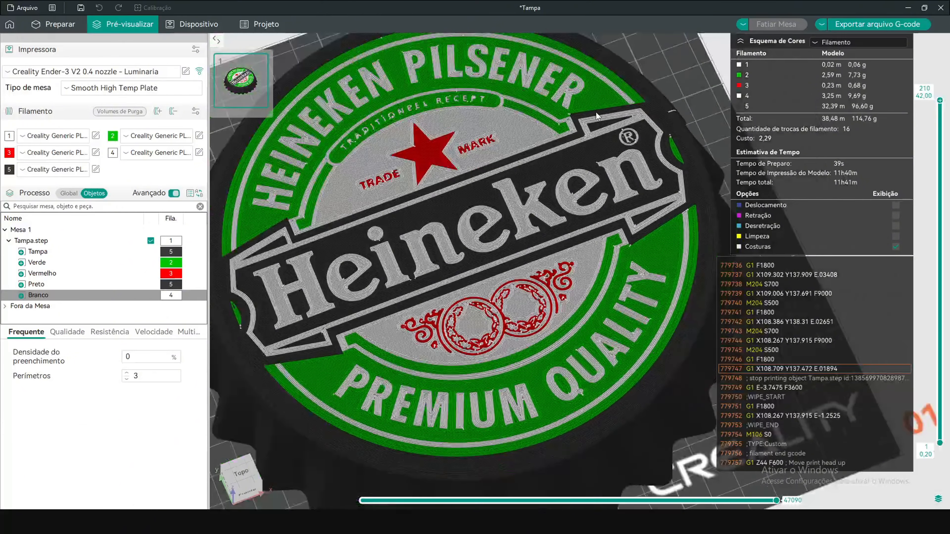
pyautogui.scroll(-3, 631, 104)
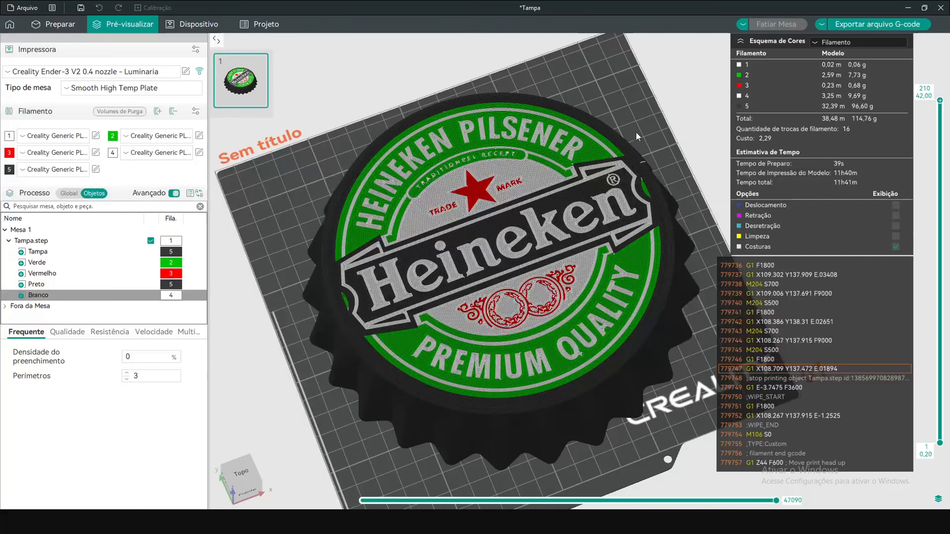
pyautogui.moveTo(636, 131)
pyautogui.mouseDown()
pyautogui.moveTo(644, 56)
pyautogui.moveTo(623, 131)
pyautogui.moveTo(653, 116)
pyautogui.moveTo(648, 137)
pyautogui.moveTo(643, 122)
pyautogui.mouseUp()
pyautogui.scroll(4, 474, 288)
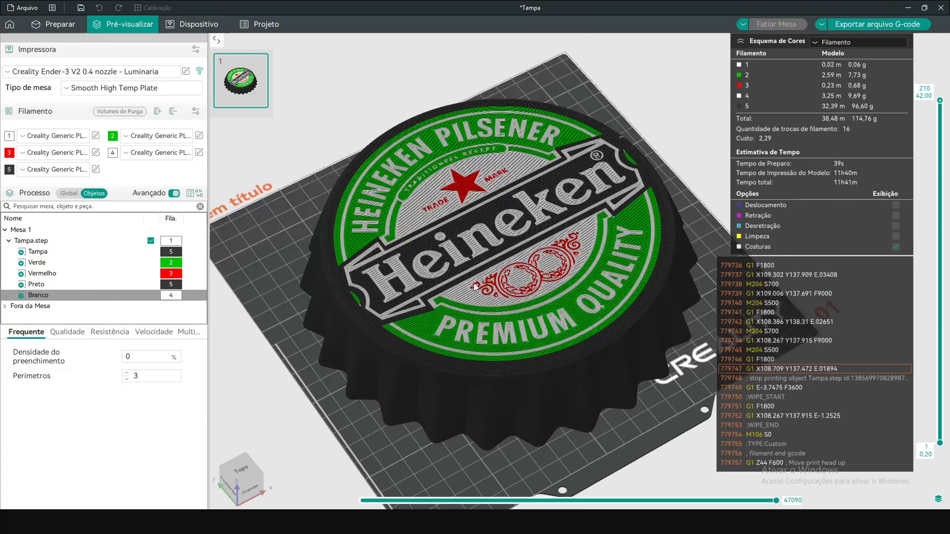
pyautogui.scroll(-2, 550, 191)
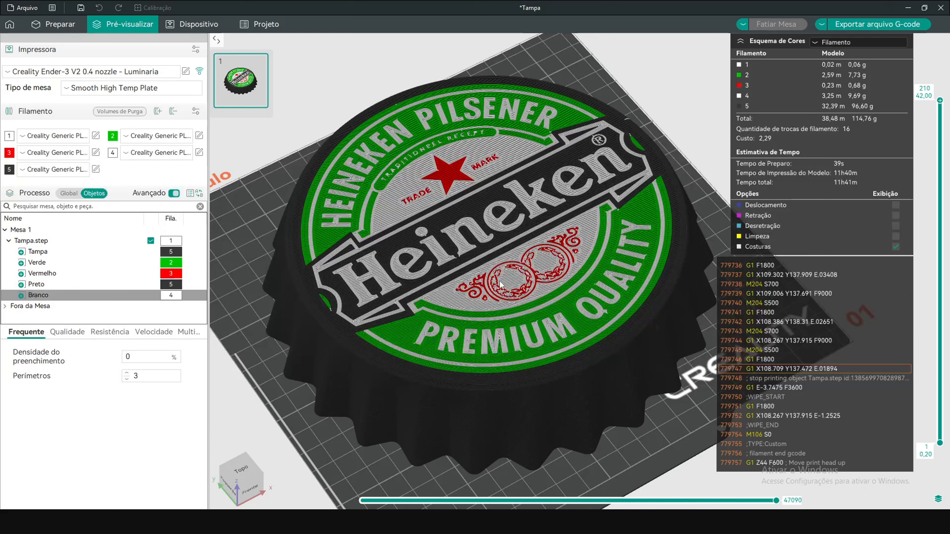
pyautogui.moveTo(557, 249); pyautogui.dragTo(587, 250)
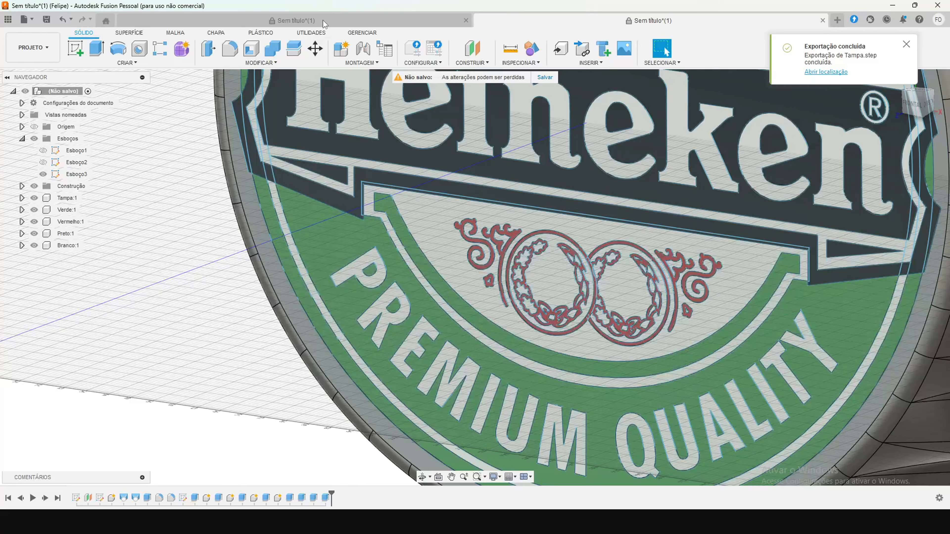
# Step: Switch to the other open design in Fusion and inspect the Spaten cap from different angles
pyautogui.click(324, 22)
pyautogui.keyDown('shift'); pyautogui.moveTo(514, 226); pyautogui.dragTo(555, 209, button='middle'); pyautogui.keyUp('shift')
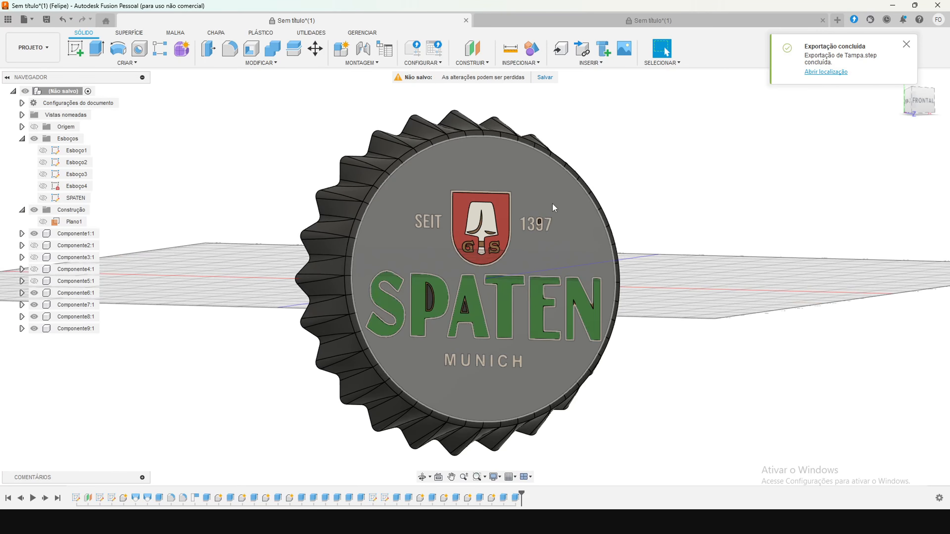
pyautogui.keyDown('shift'); pyautogui.moveTo(449, 270); pyautogui.dragTo(474, 272, button='middle'); pyautogui.keyUp('shift')
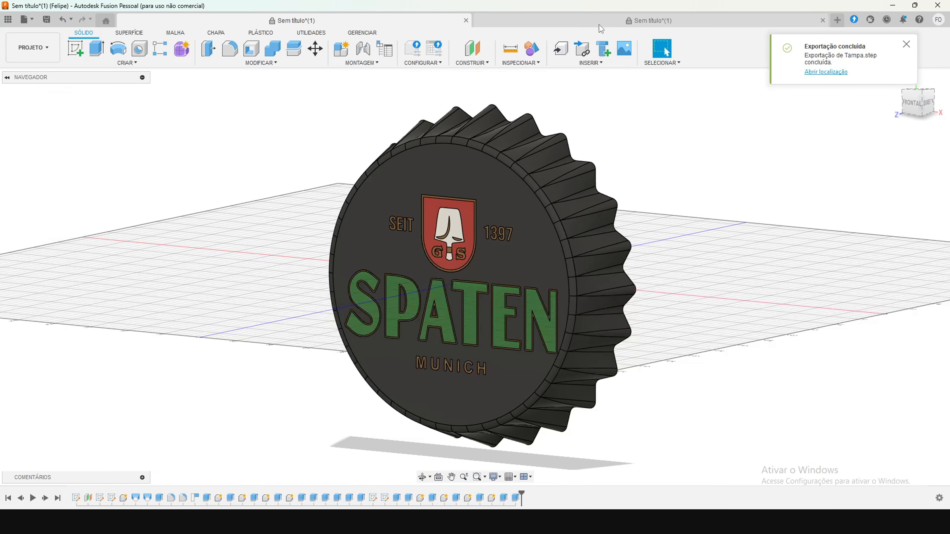
# Step: Return to the Heineken cap design, look over the whole cap and hide the sketch Esboço3
pyautogui.click(649, 20)
pyautogui.scroll(5, 440, 300)
pyautogui.scroll(-5, 440, 300)
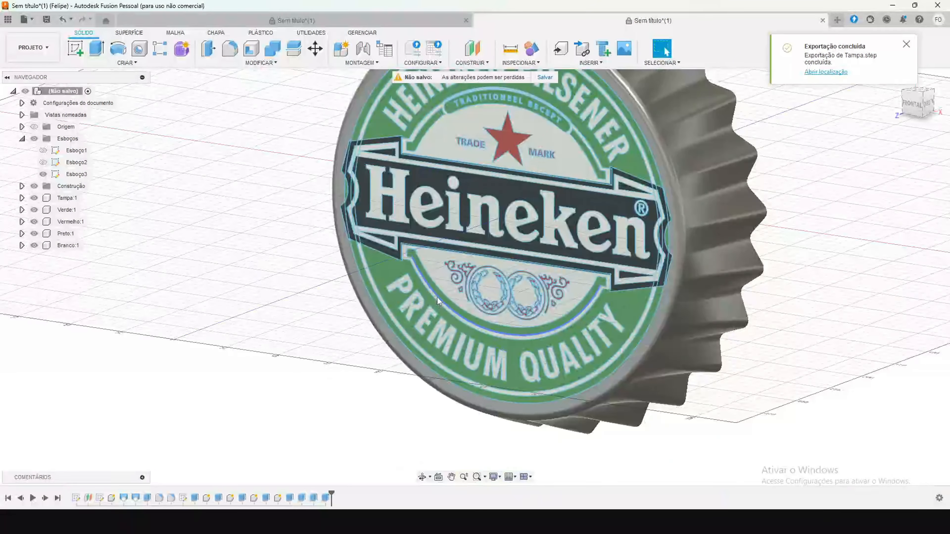
pyautogui.scroll(3, 535, 98)
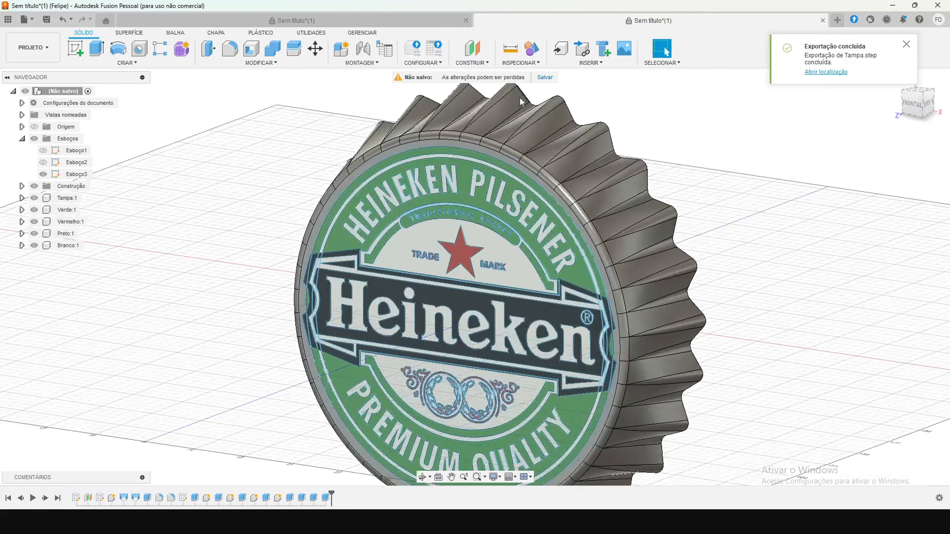
pyautogui.scroll(-1, 522, 104)
pyautogui.scroll(1, 522, 104)
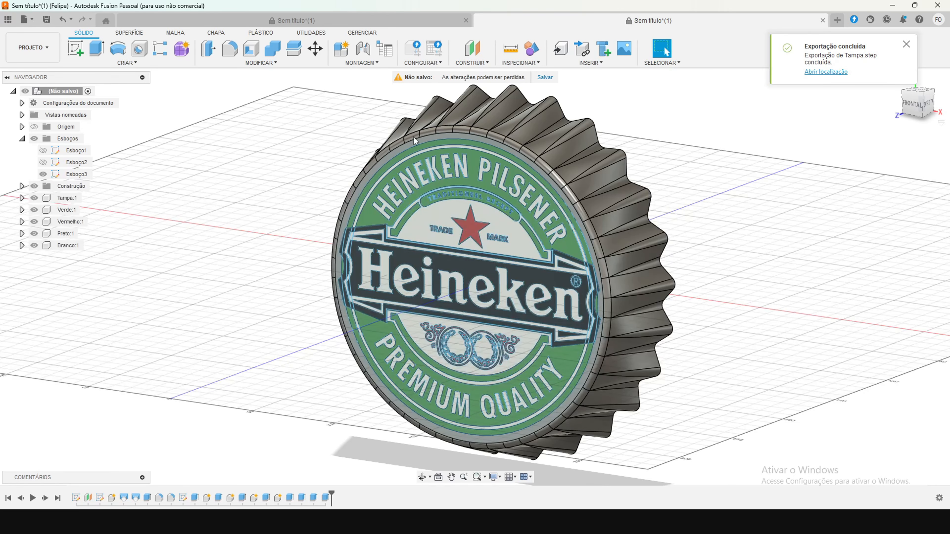
pyautogui.click(48, 175)
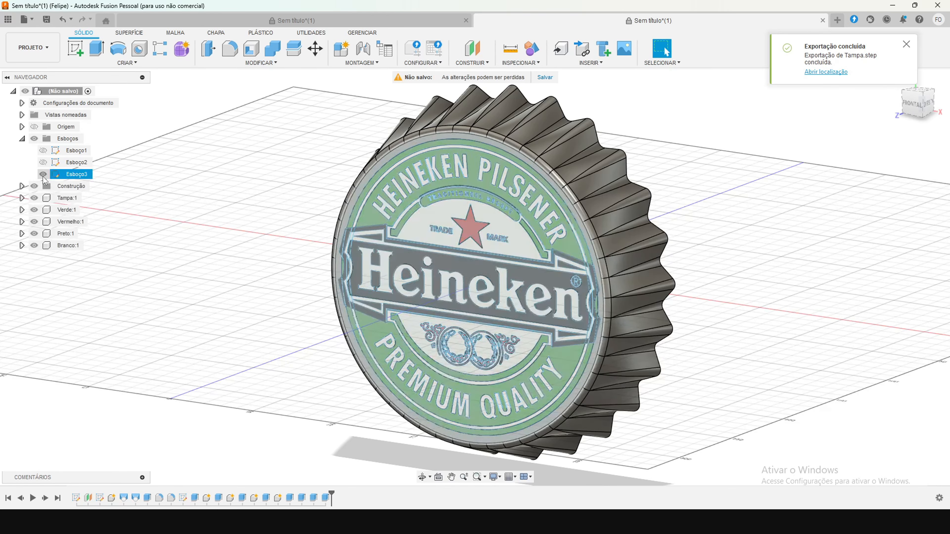